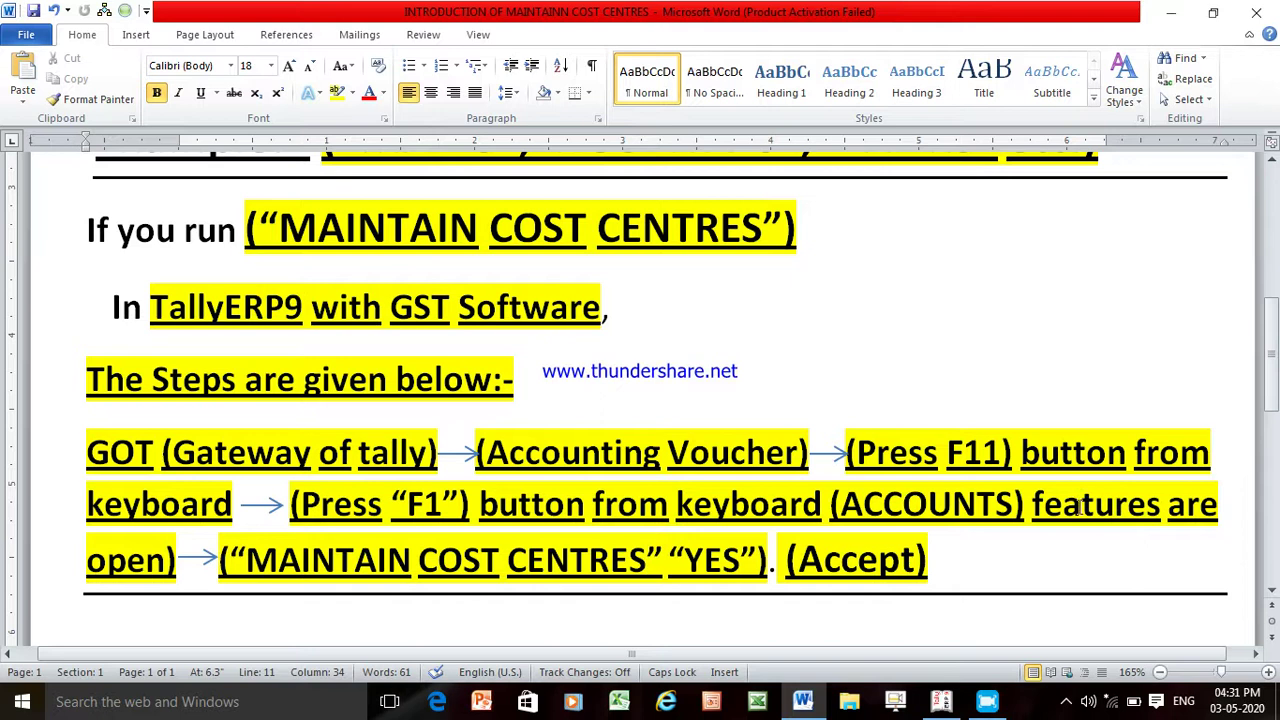
- Switch to Tally.ERP 9 and open the company's Accounting Features from accounting voucher creation
scroll(1080, 508, "down", 2)
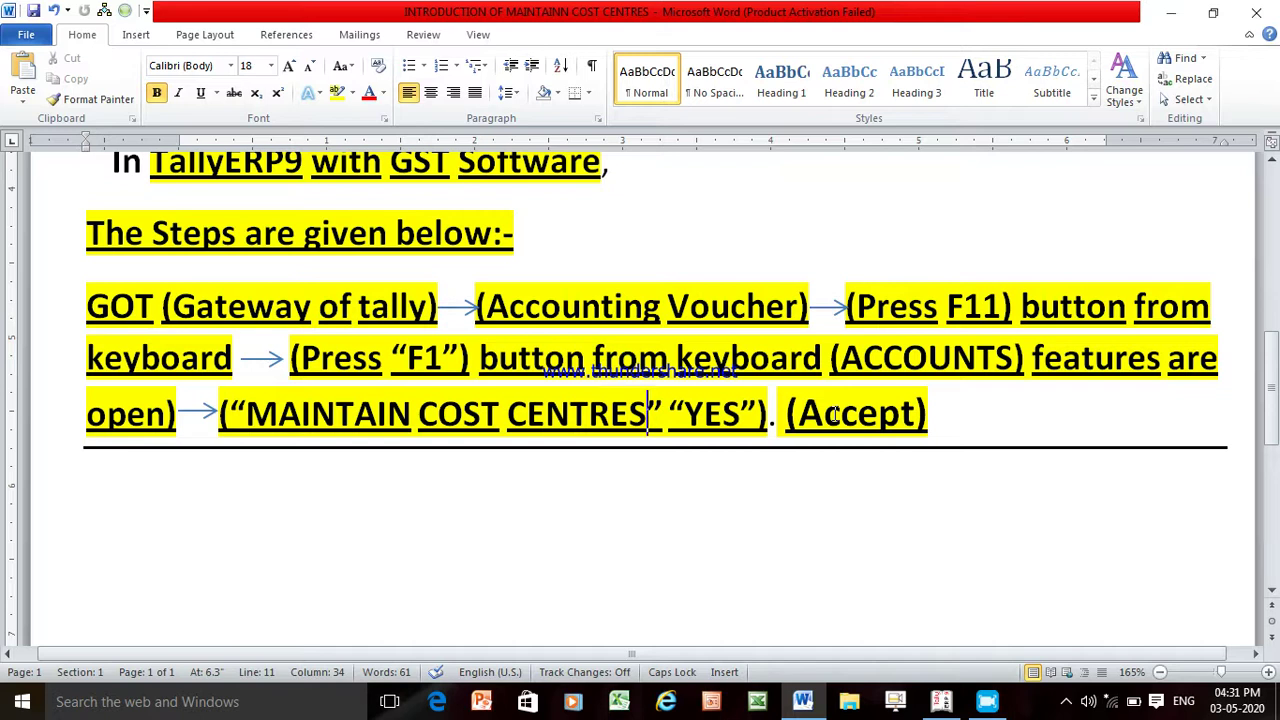
left_click(940, 708)
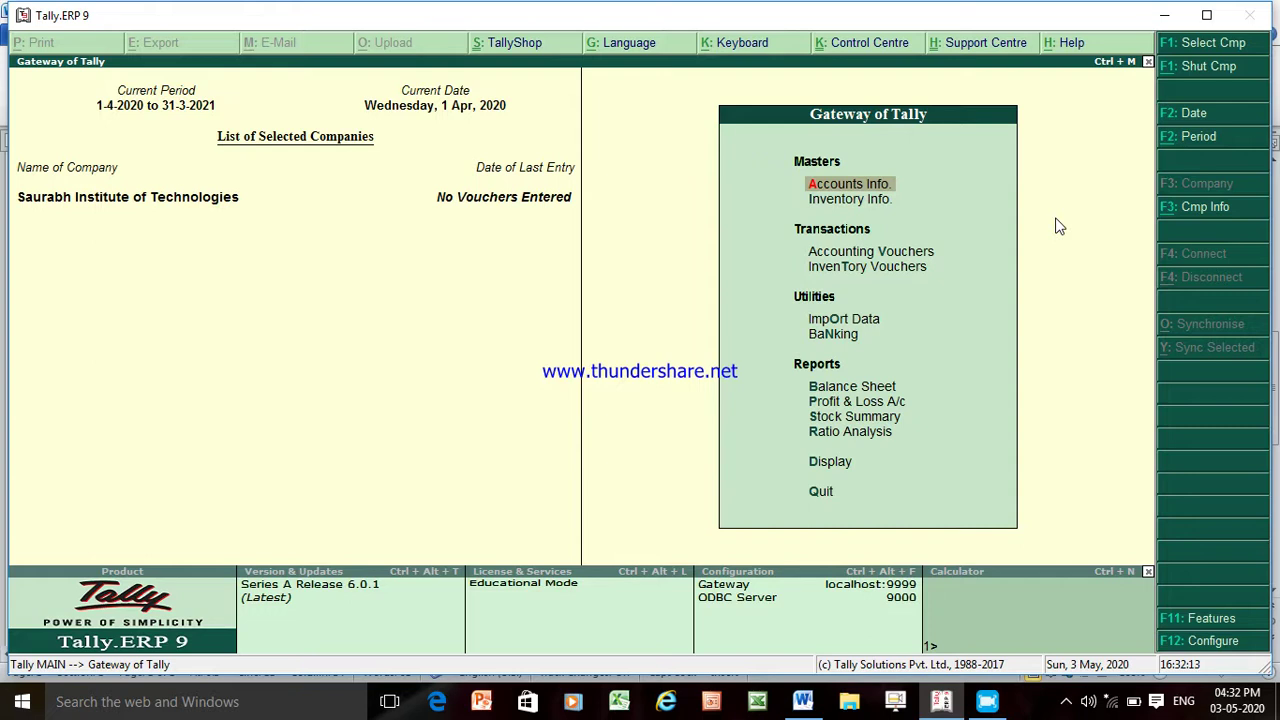
key("Down")
key("Down")
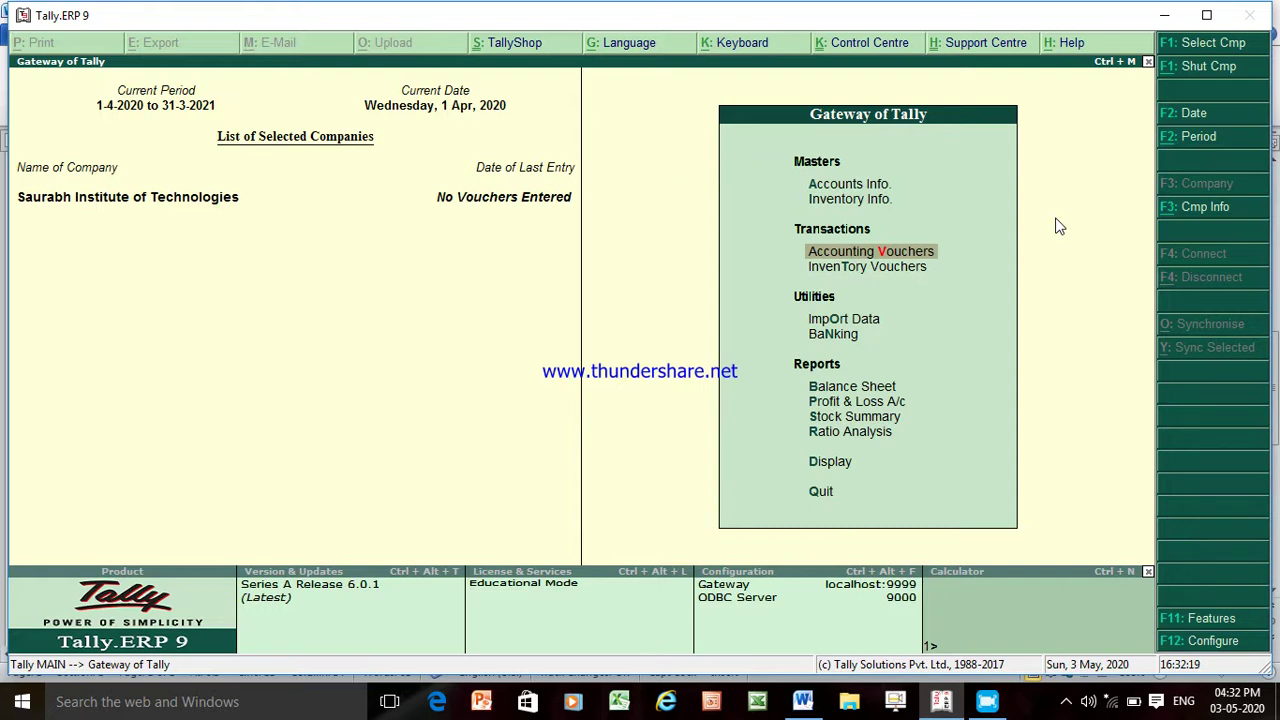
key("Return")
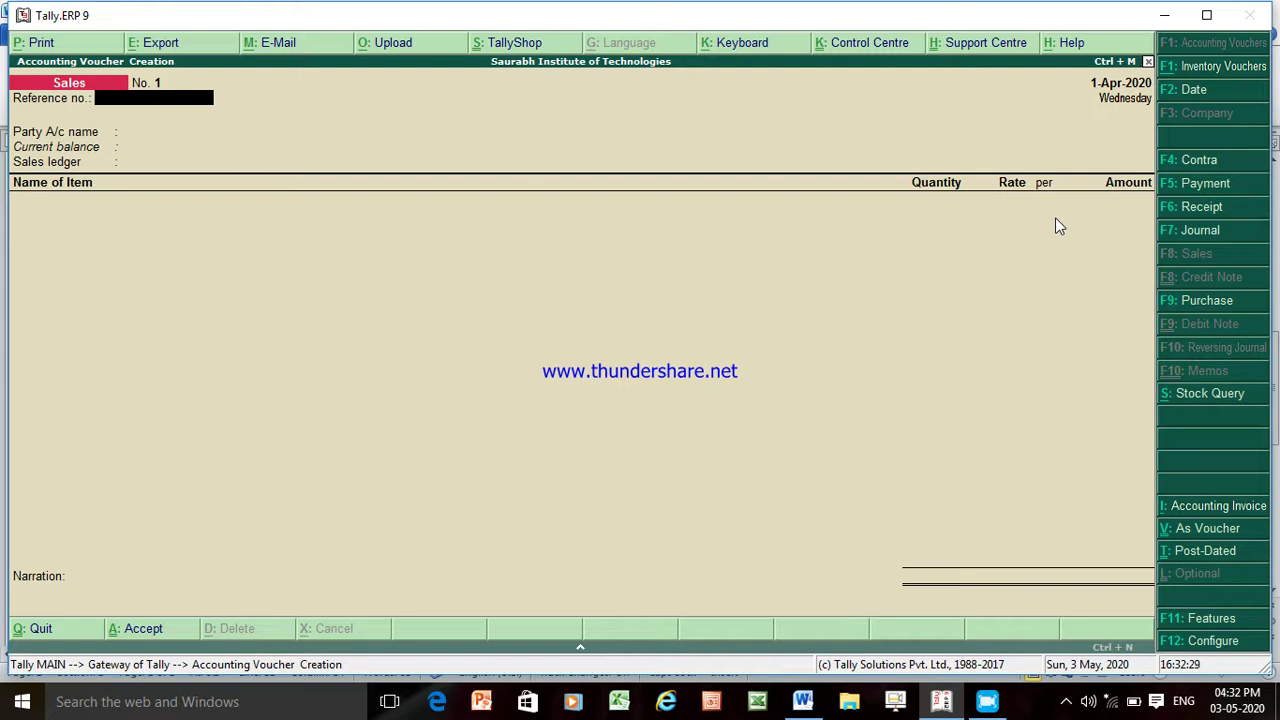
key("F11")
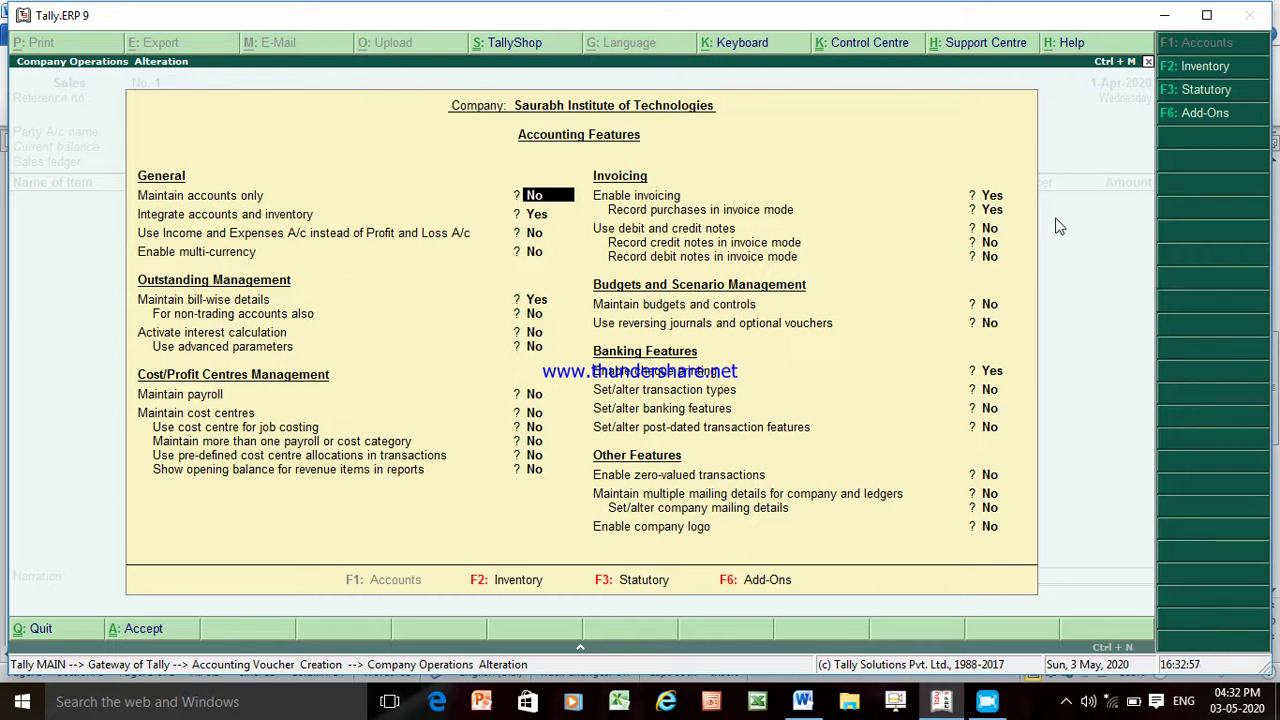
- Set Maintain cost centres to Yes under Cost/Profit Centres Management, keeping the preceding General and Outstanding Management settings
key("Return")
key("Return")
key("Return")
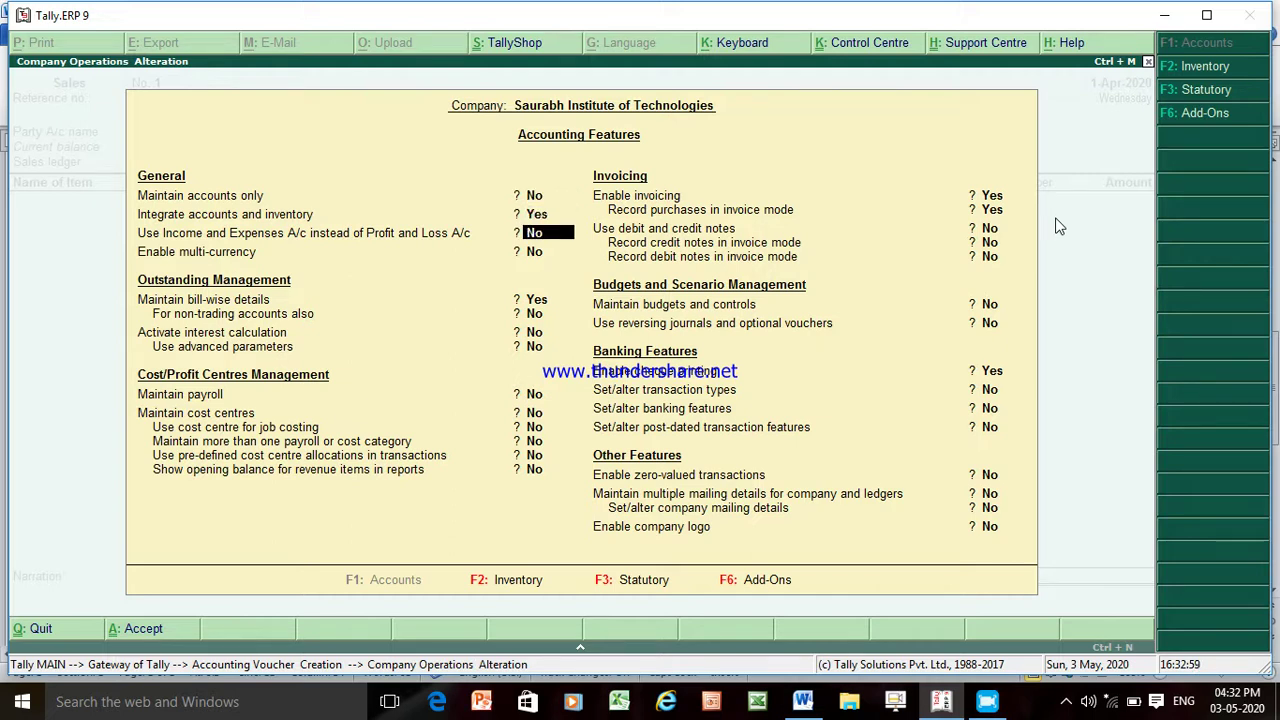
key("Return")
key("Return")
key("Return")
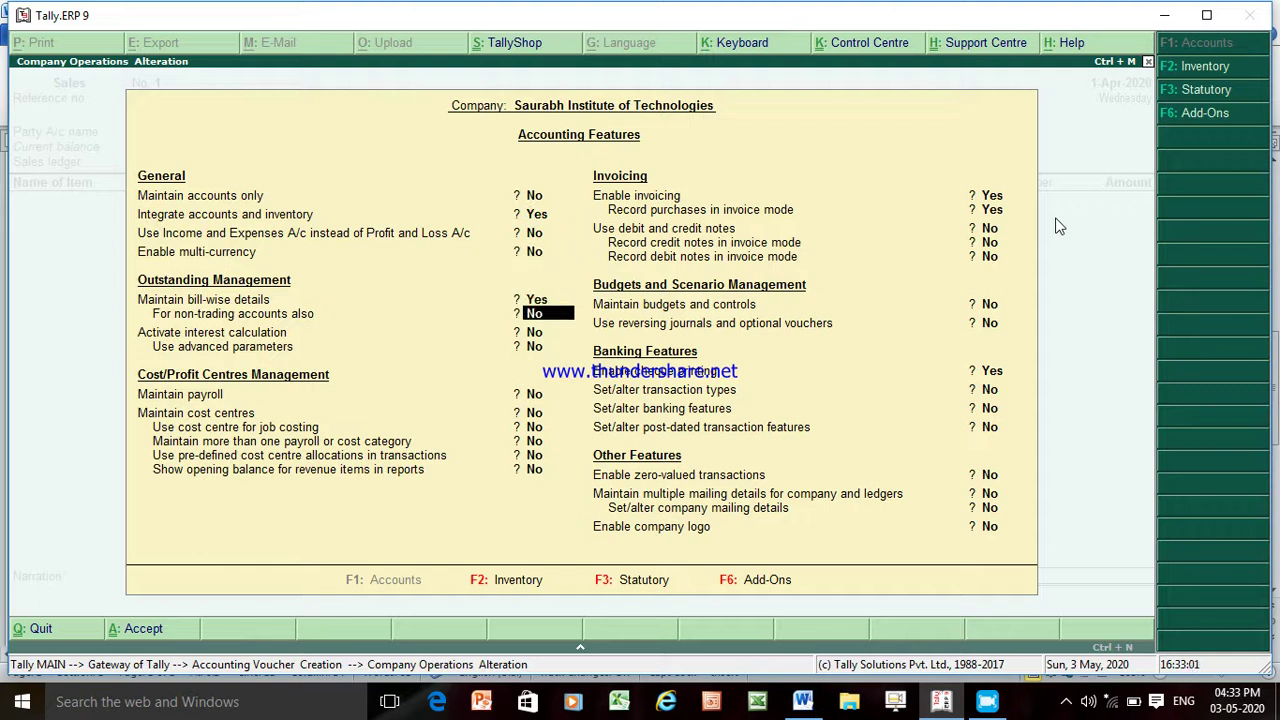
key("Return")
key("Return")
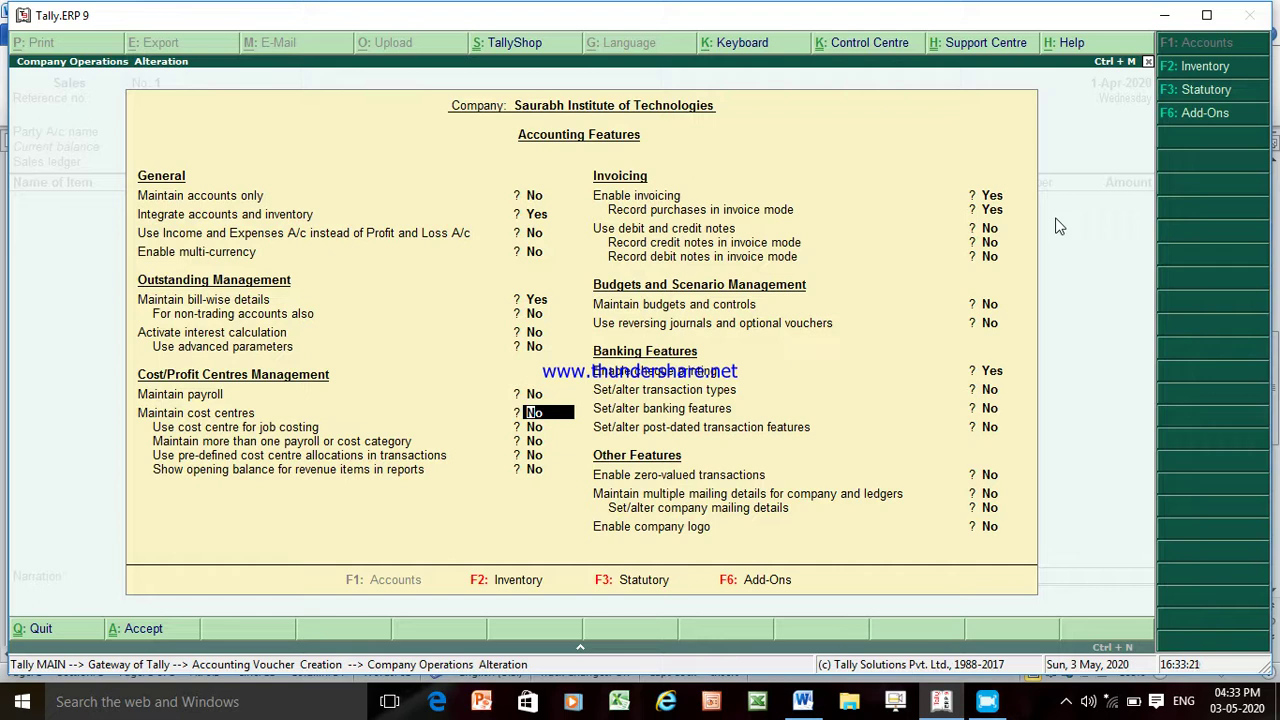
type("Y")
key("Return")
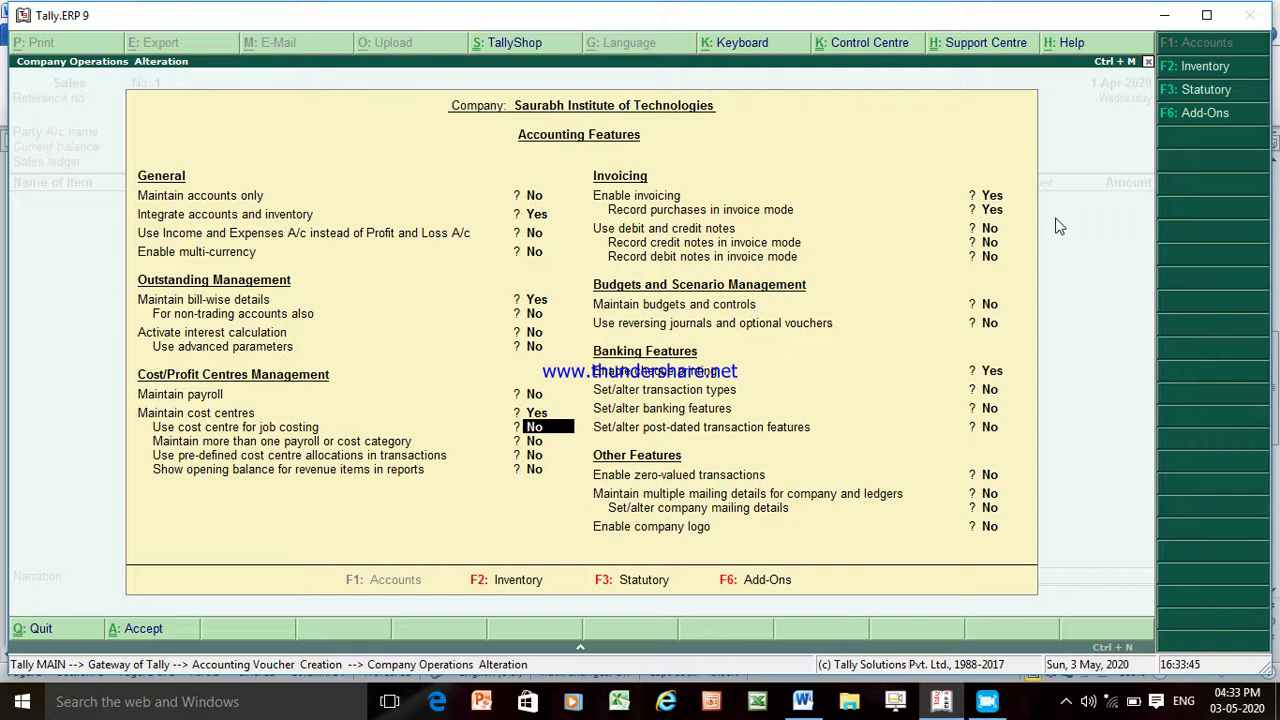
- Enable cost centres for job costing and the option to maintain more than one payroll or cost category
type("Y")
key("Return")
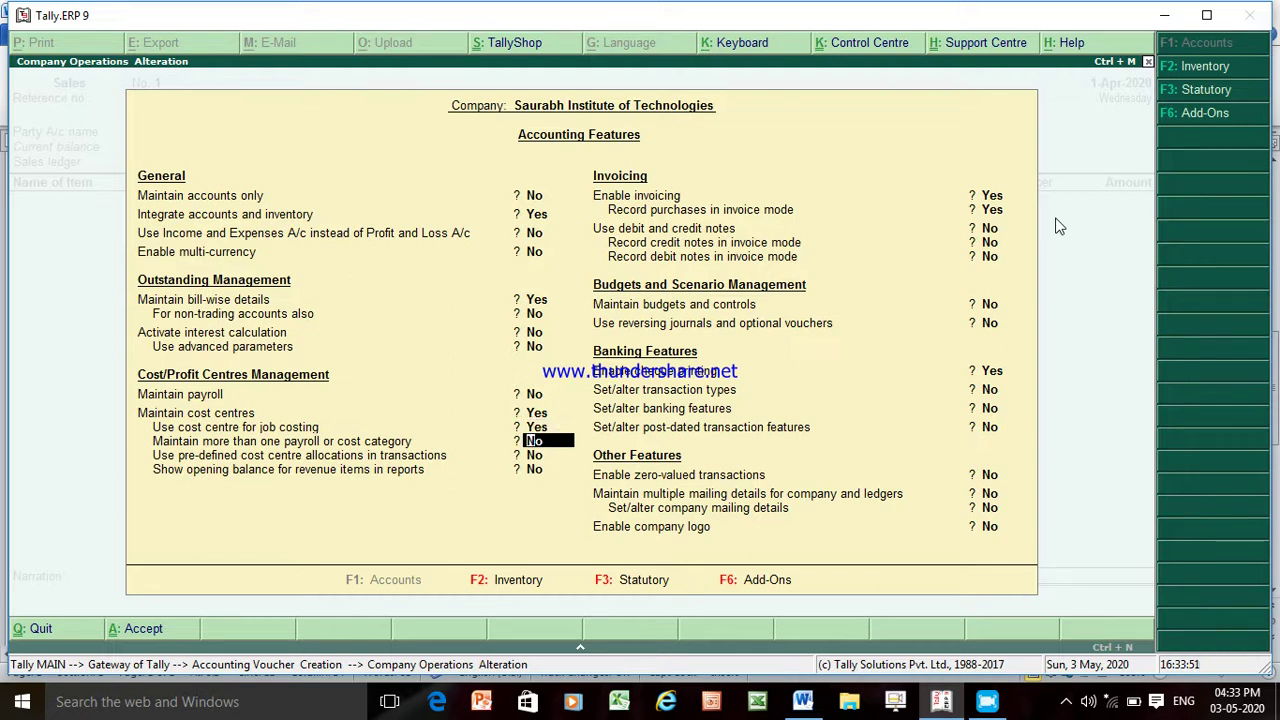
type("Y")
key("Return")
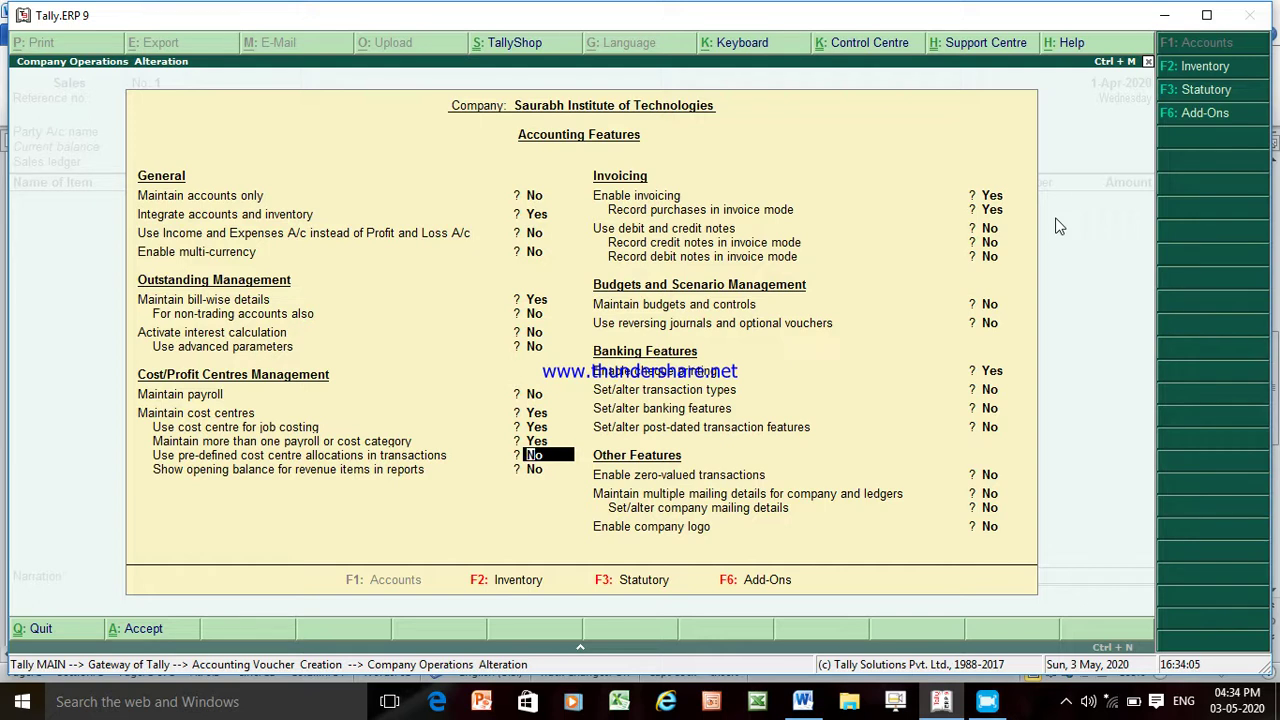
- Keep the remaining accounting feature settings and accept the company's Accounting Features
key("Return")
key("Return")
key("Return")
key("Return")
key("Return")
key("Return")
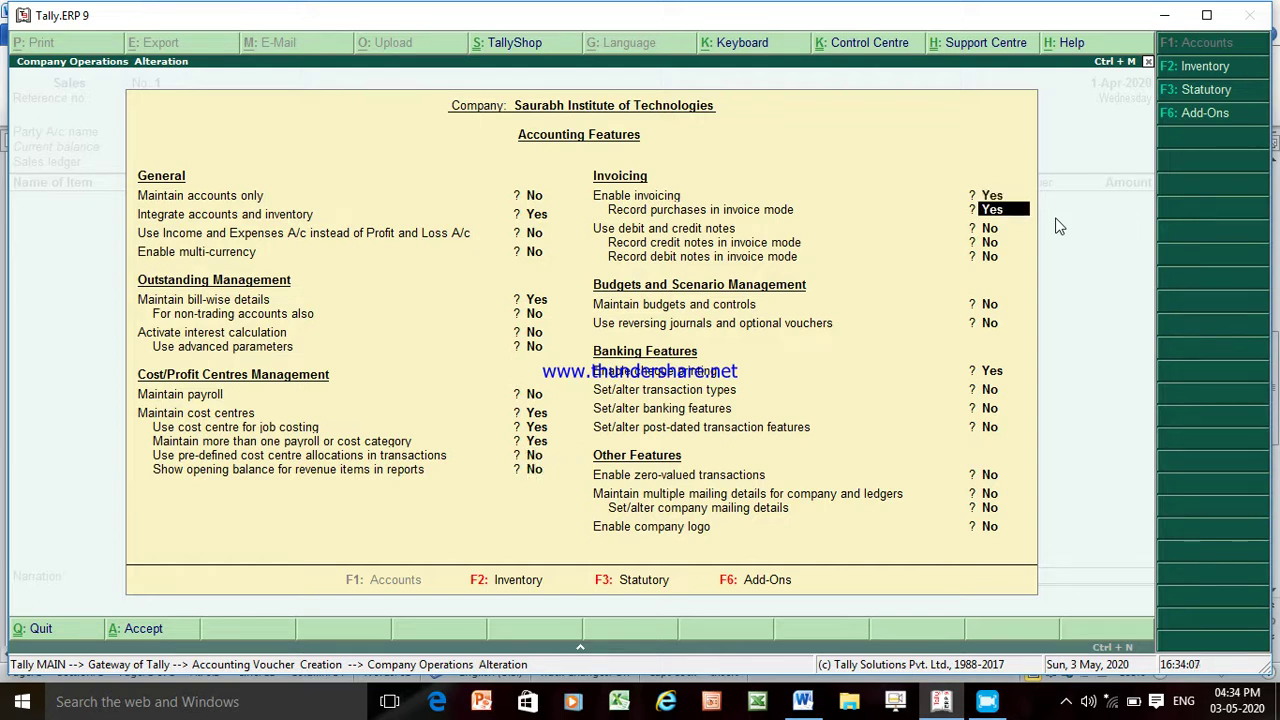
key("Return")
key("Return")
key("Return")
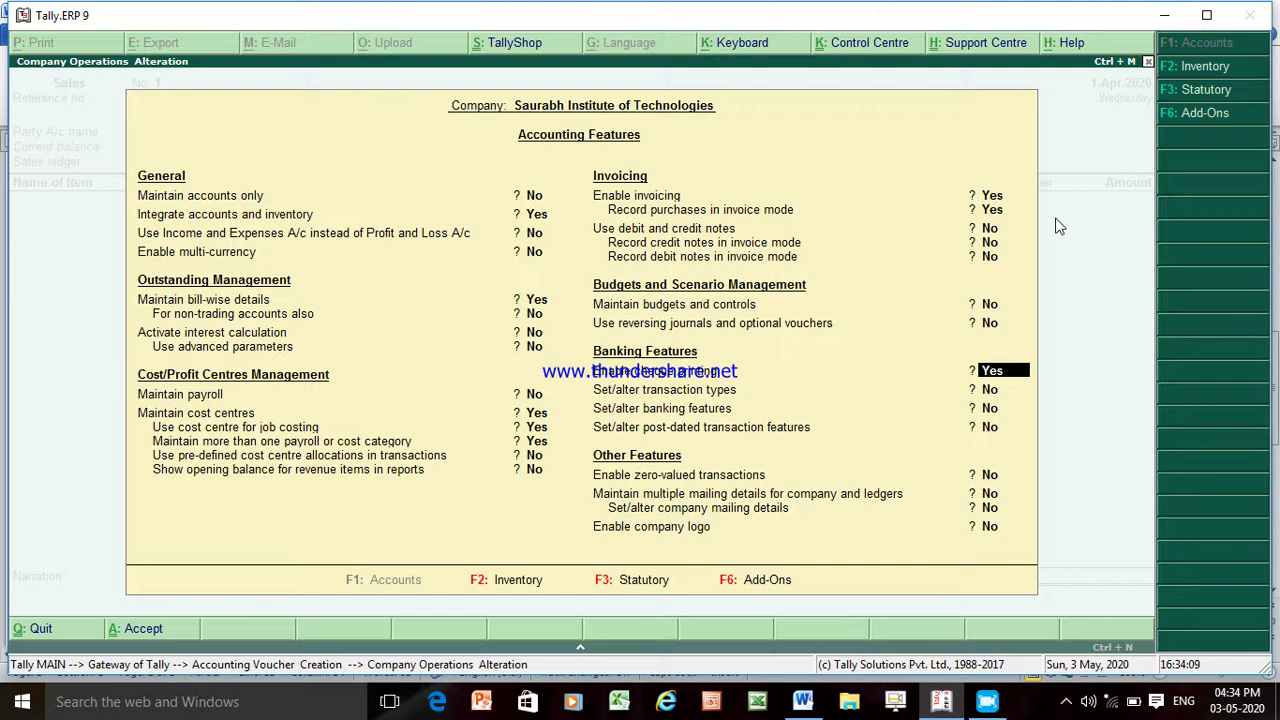
key("Return")
key("Return")
key("Return")
key("Return")
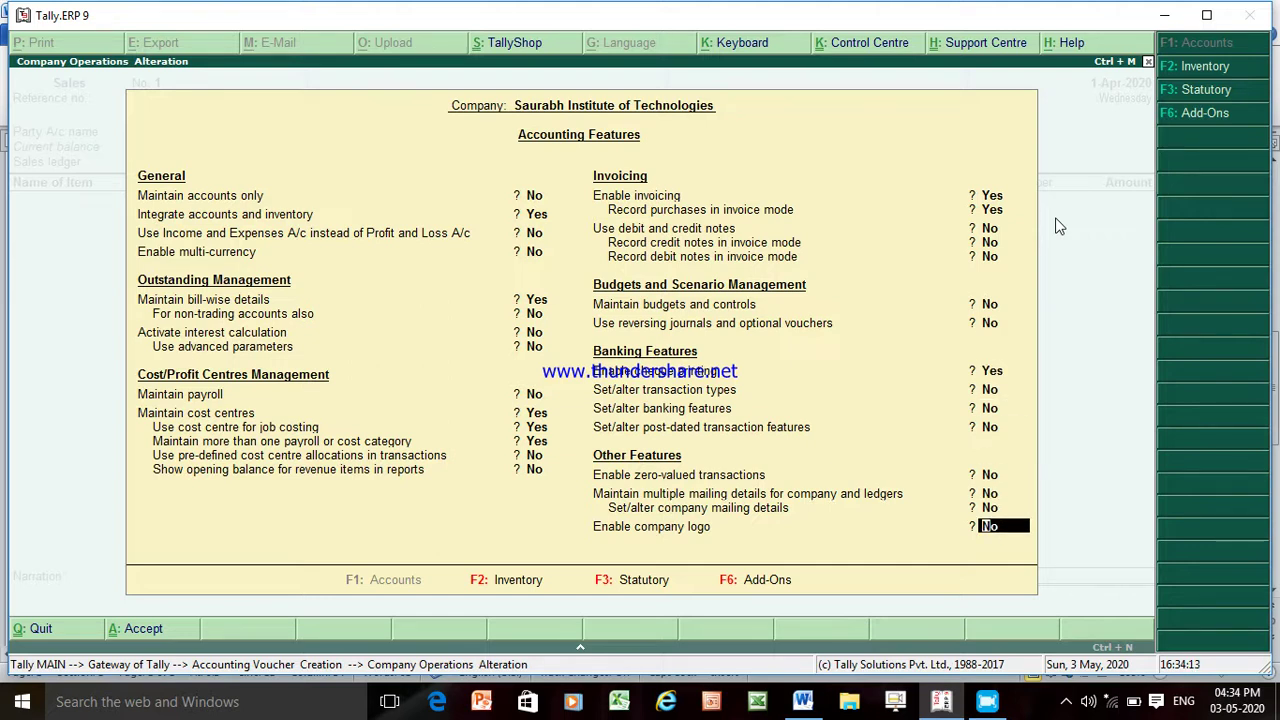
key("Return")
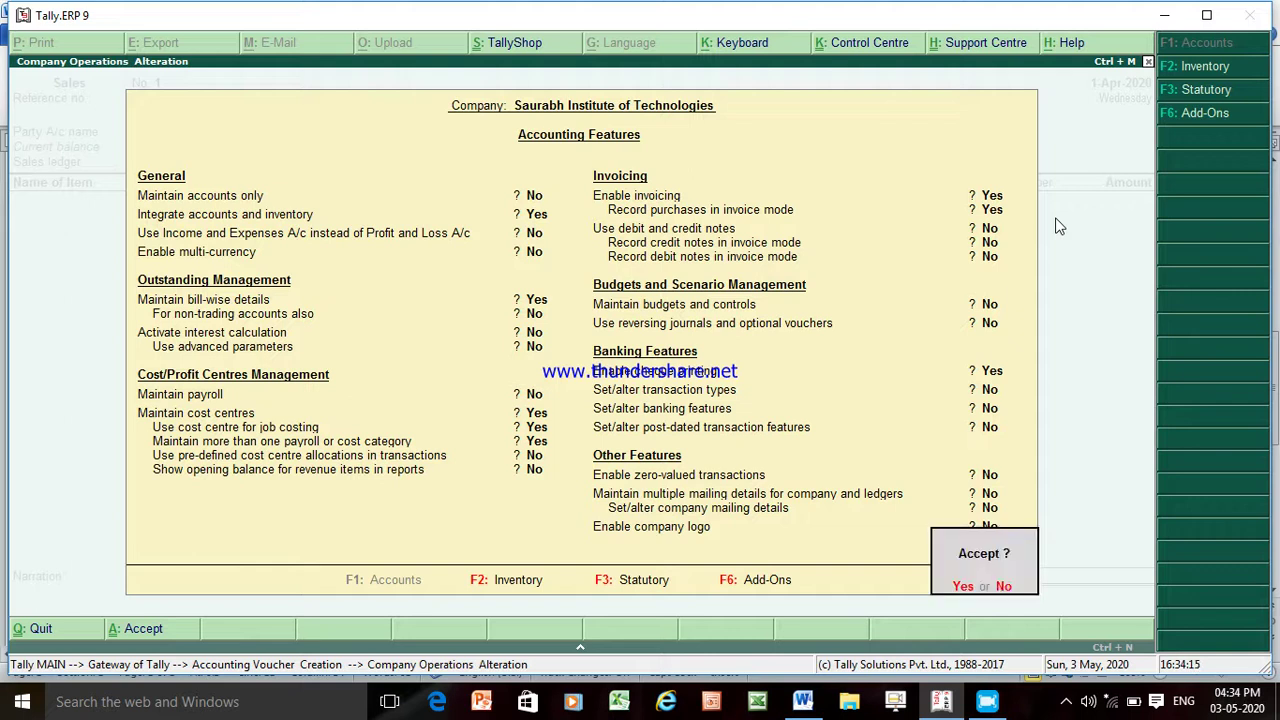
key("Return")
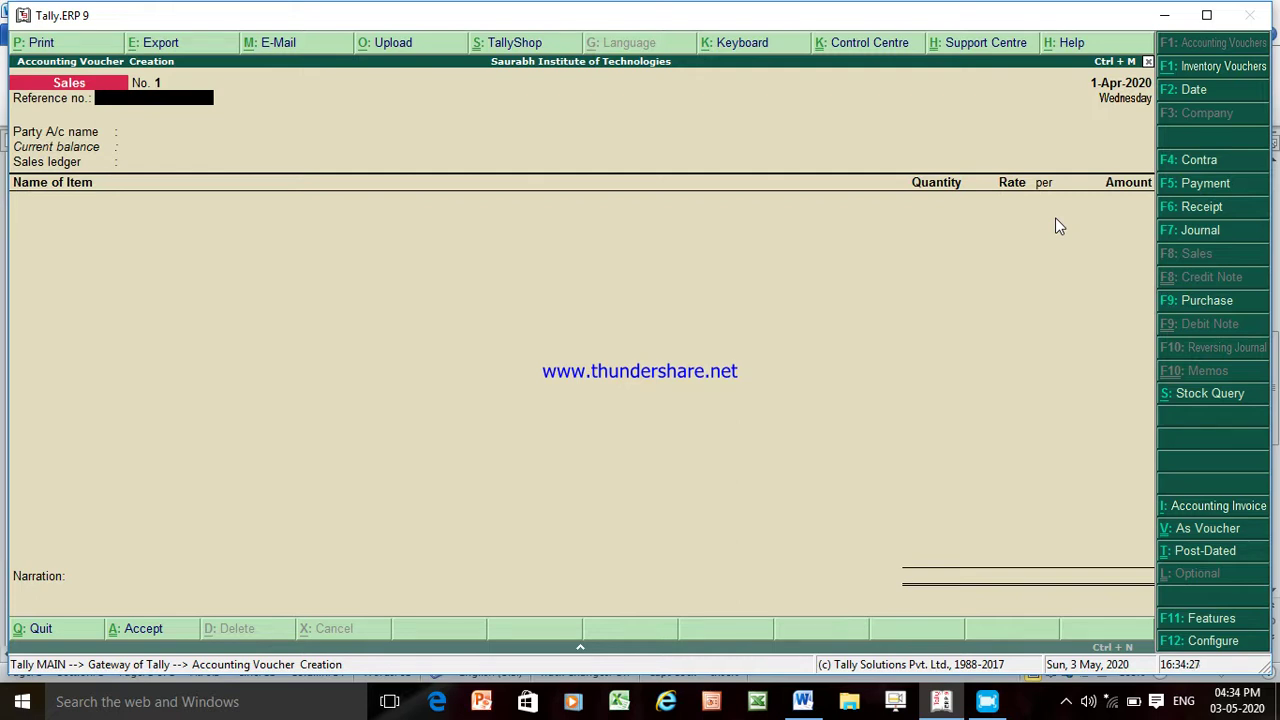
- Leave voucher creation without an entry and open single ledger creation from the accounts masters
key("Escape")
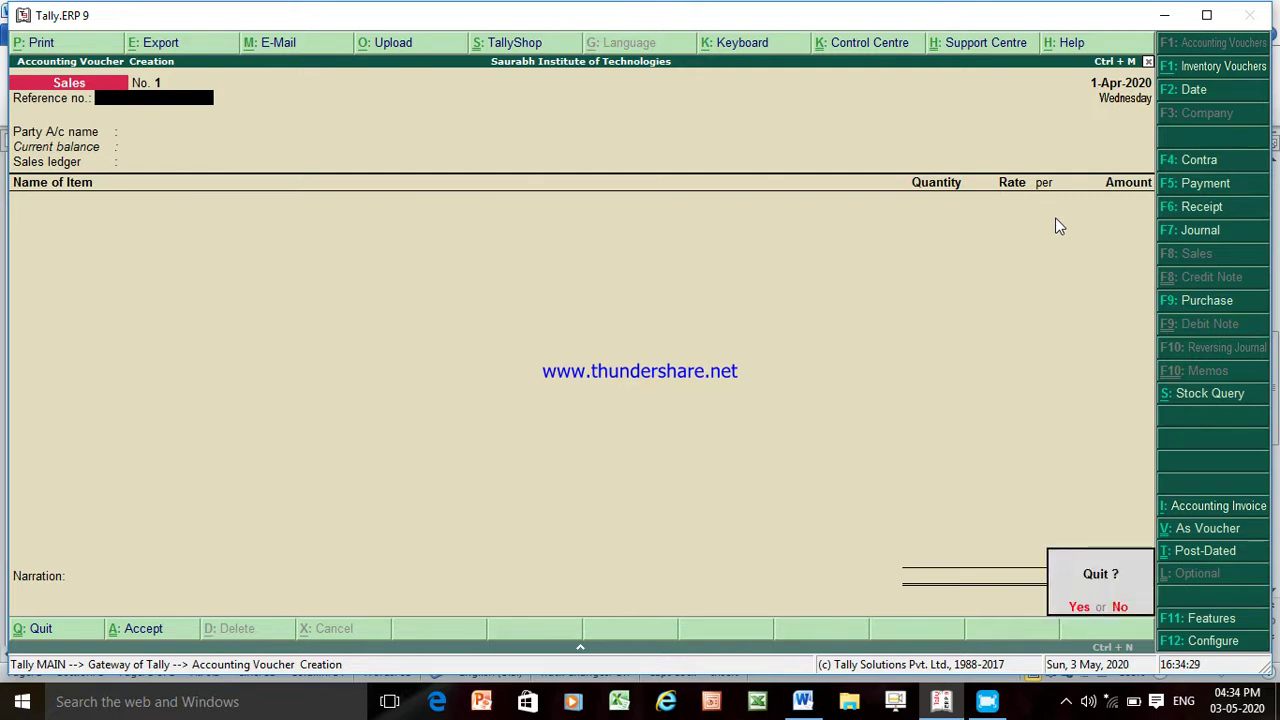
key("y")
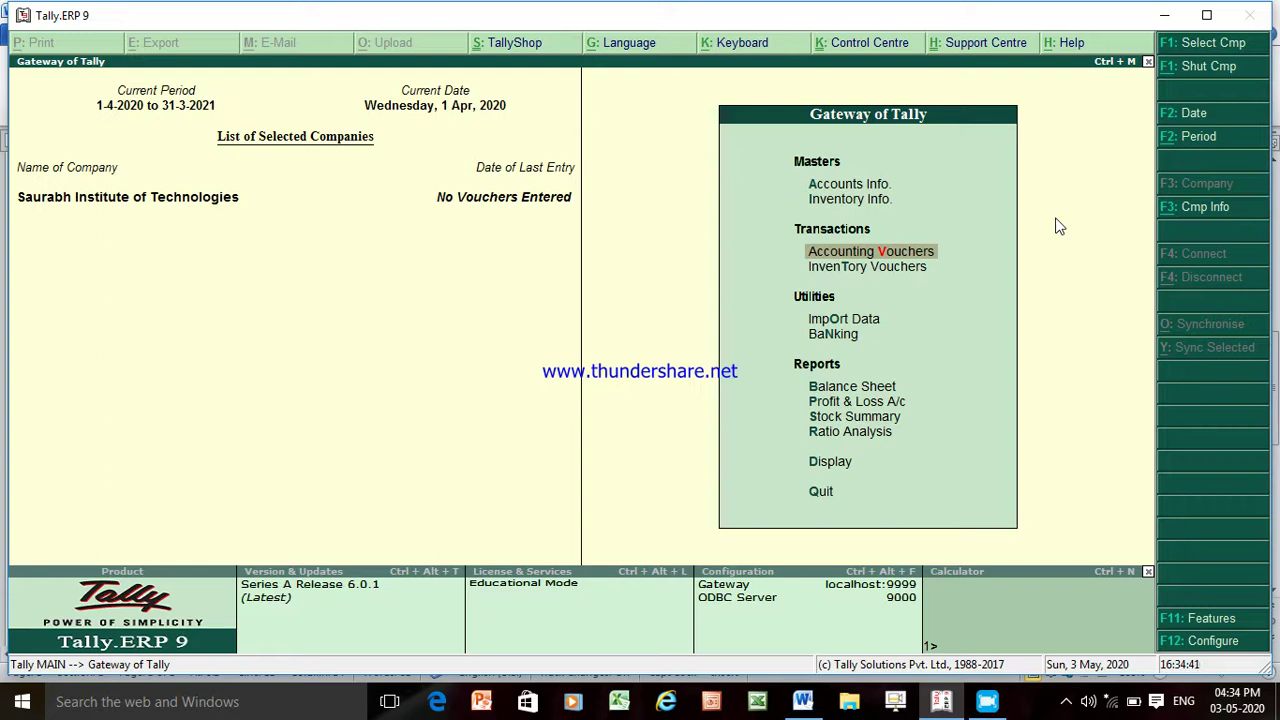
key("Up")
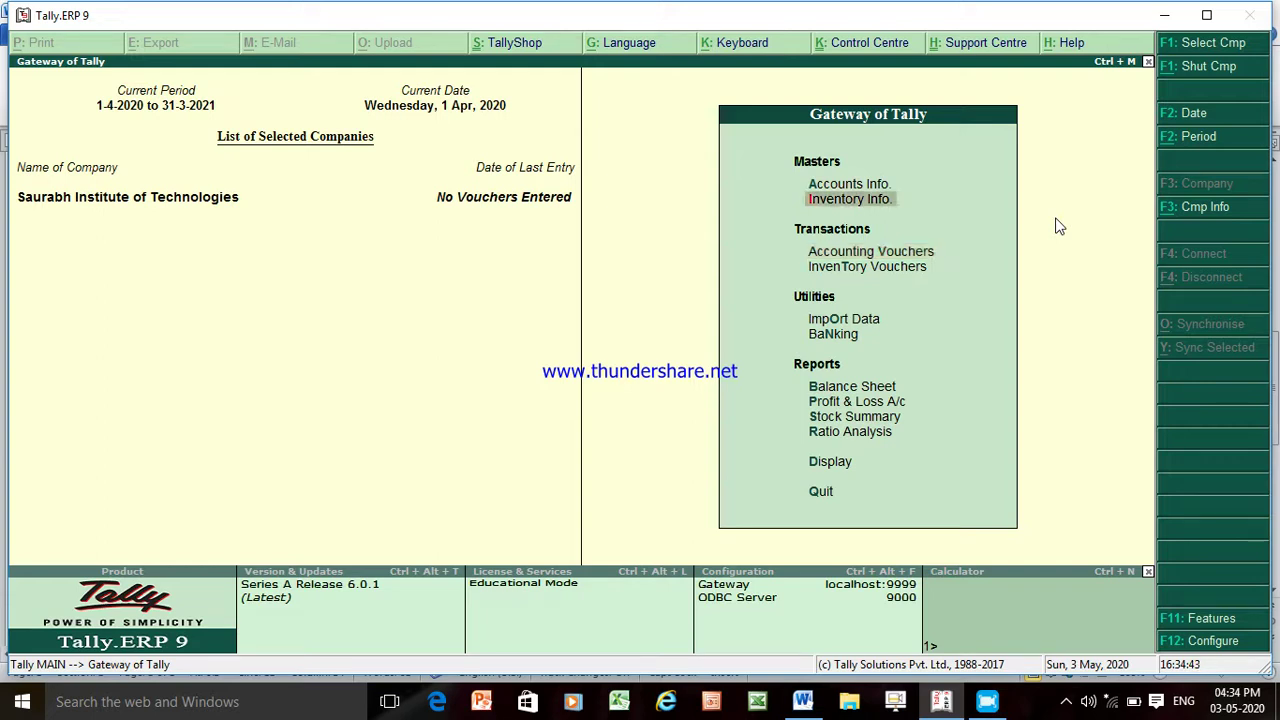
key("Up")
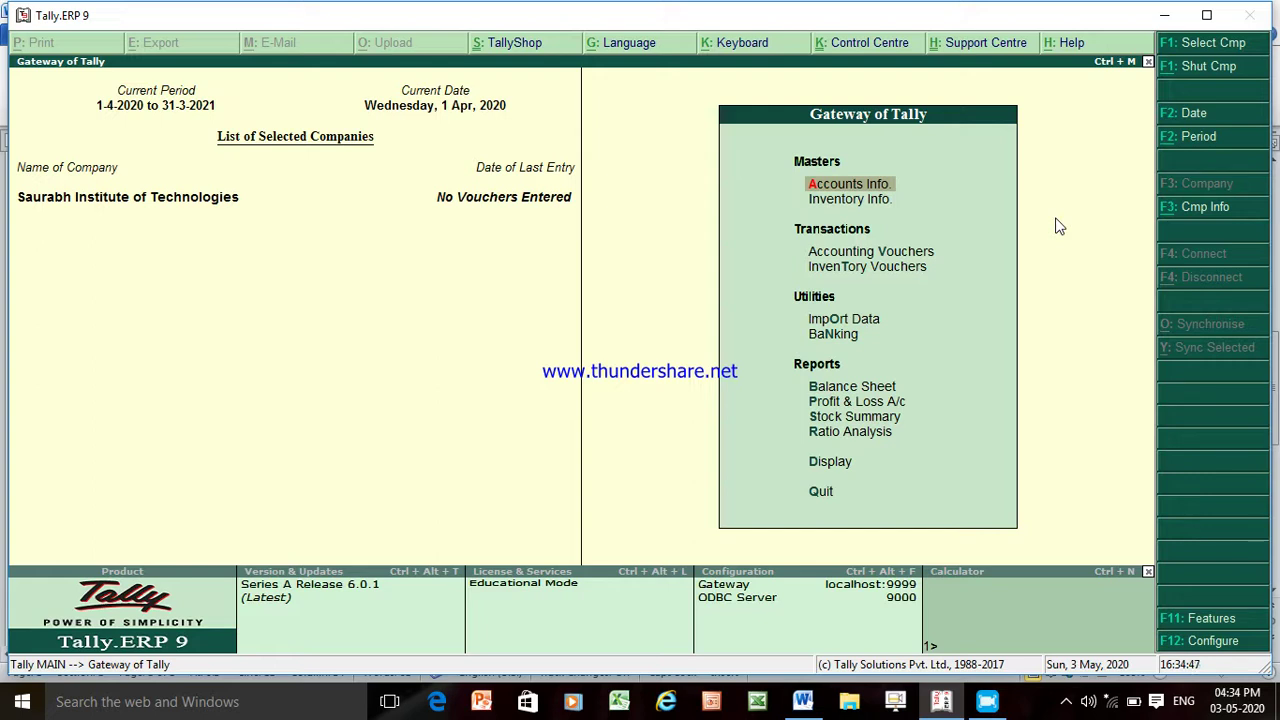
key("Return")
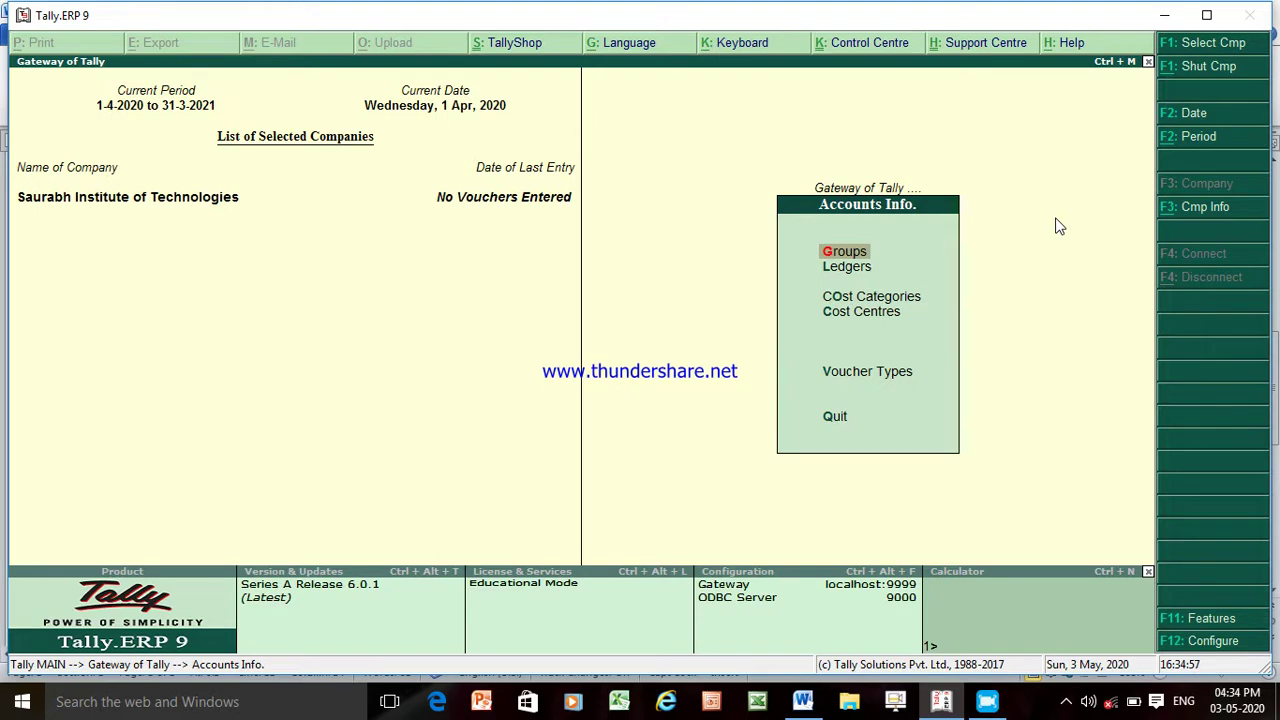
key("Down")
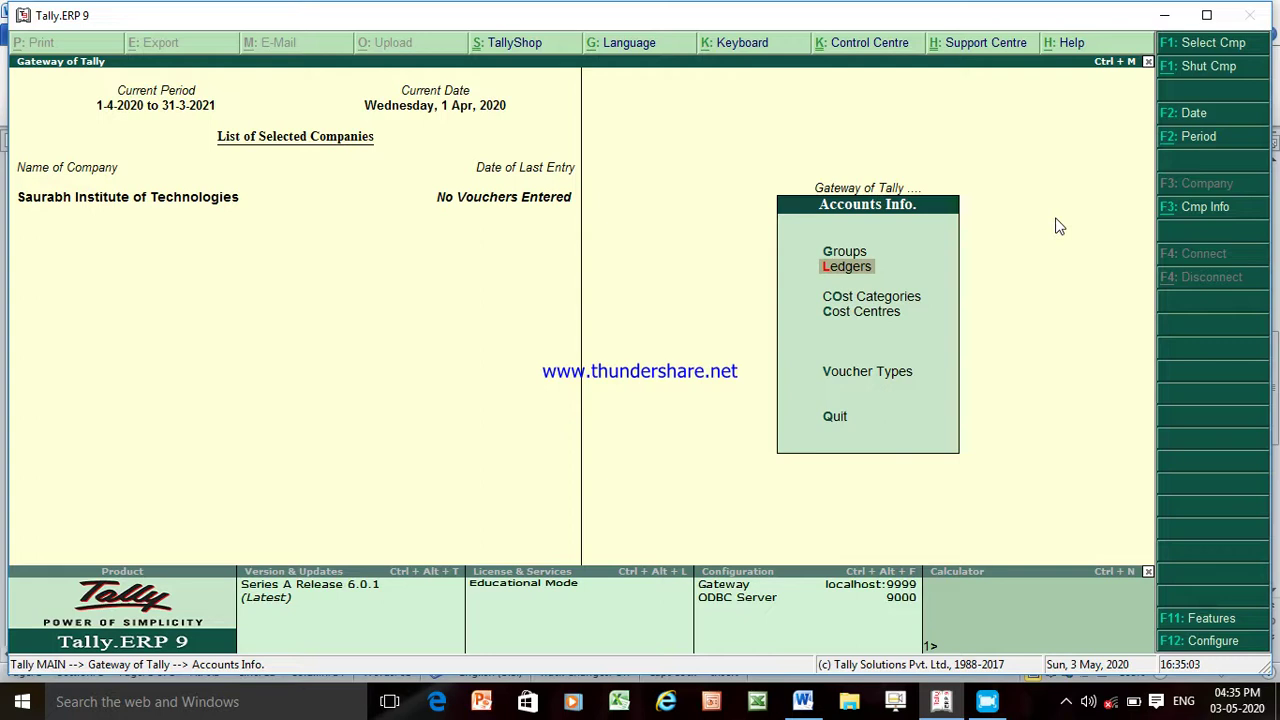
key("Return")
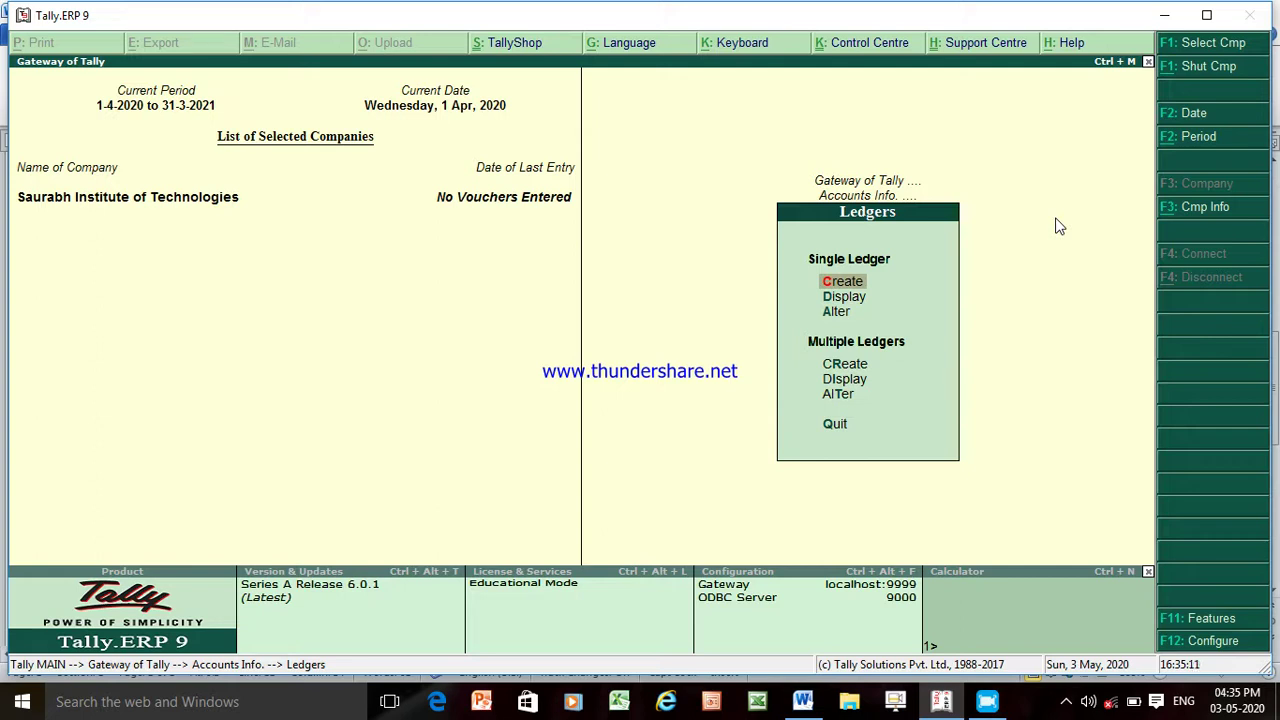
key("Down")
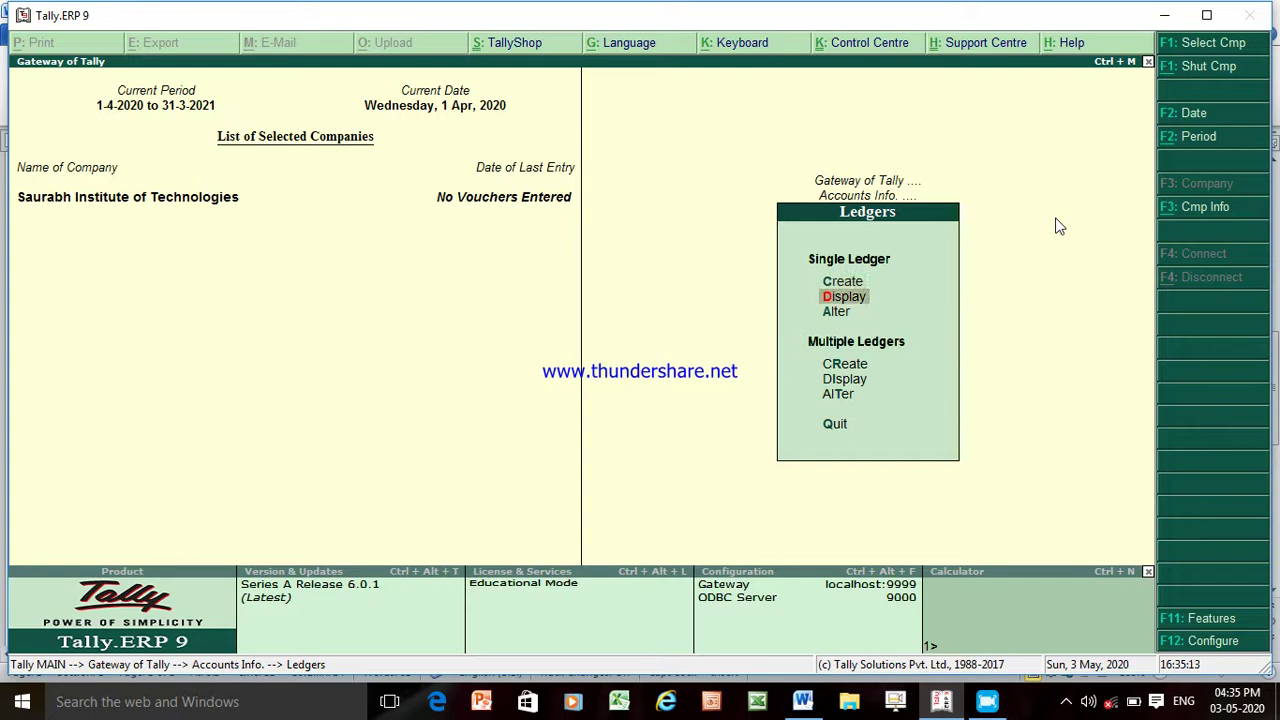
key("Up")
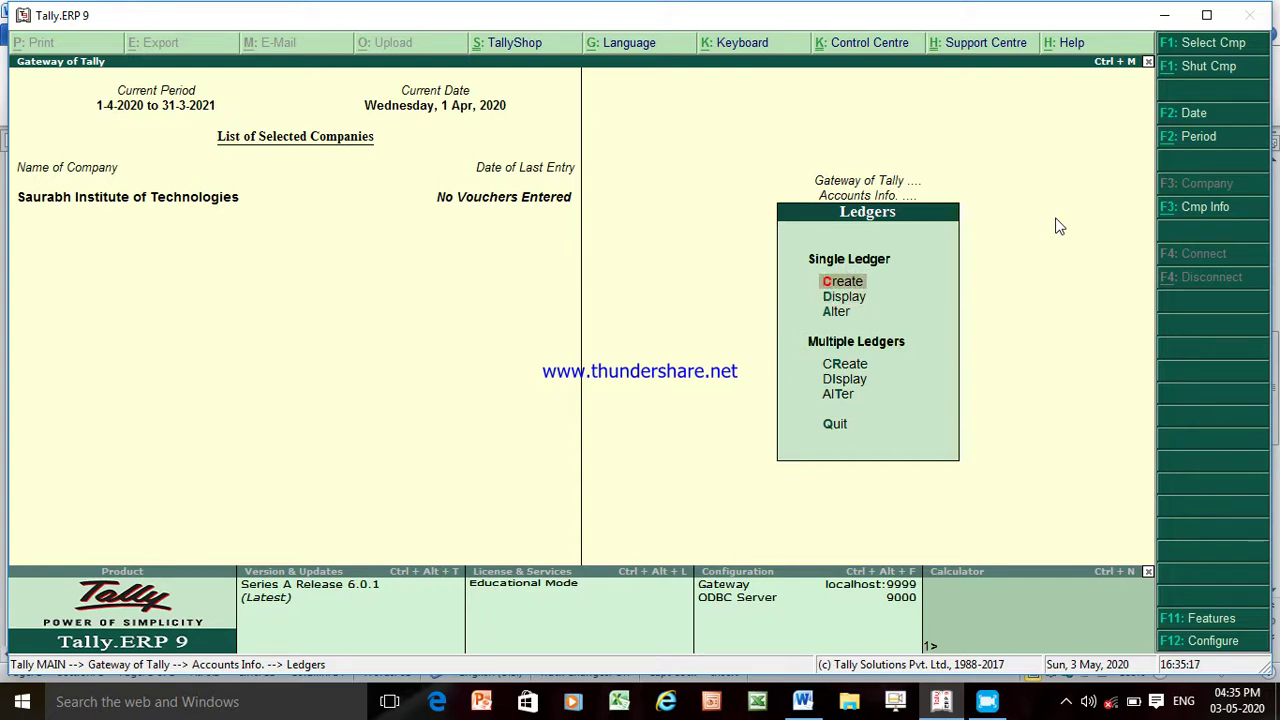
key("Return")
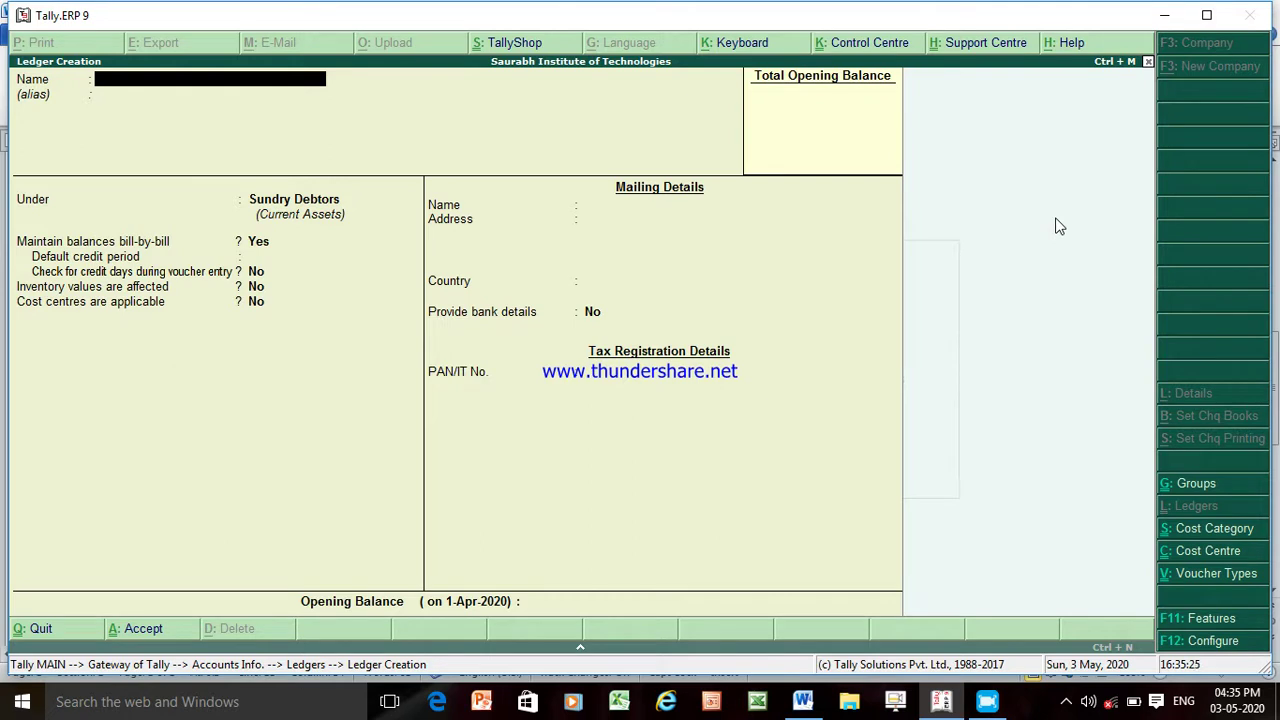
- Name the new ledger SALES A/C without an alias and place it under the Sales Accounts group
type("SALES A/C")
key("Return")
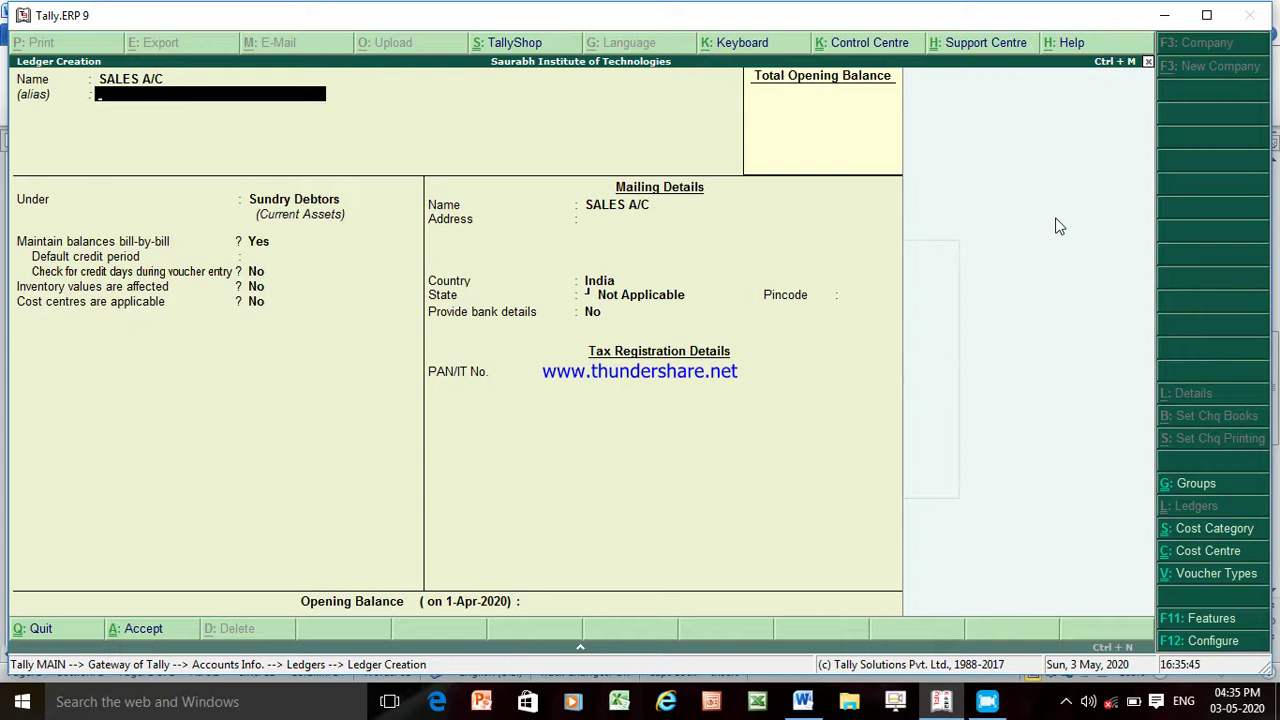
key("Return")
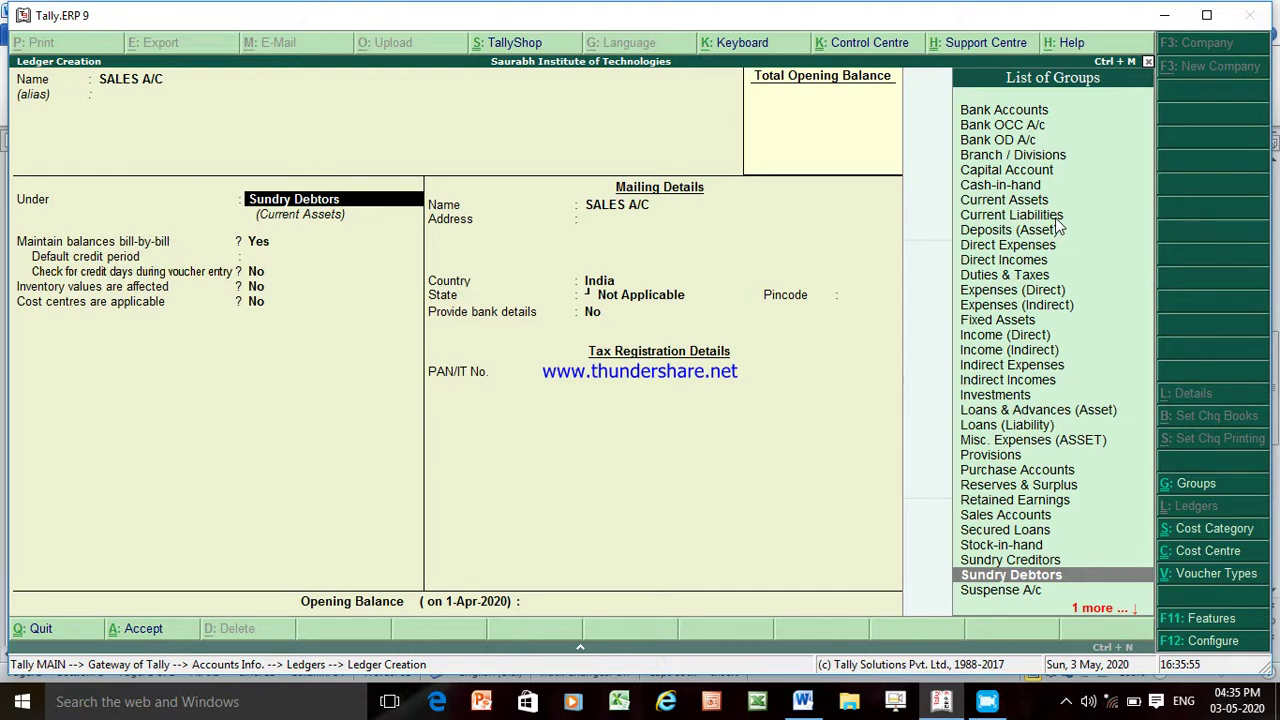
key("Up")
key("Up")
key("Up")
key("Up")
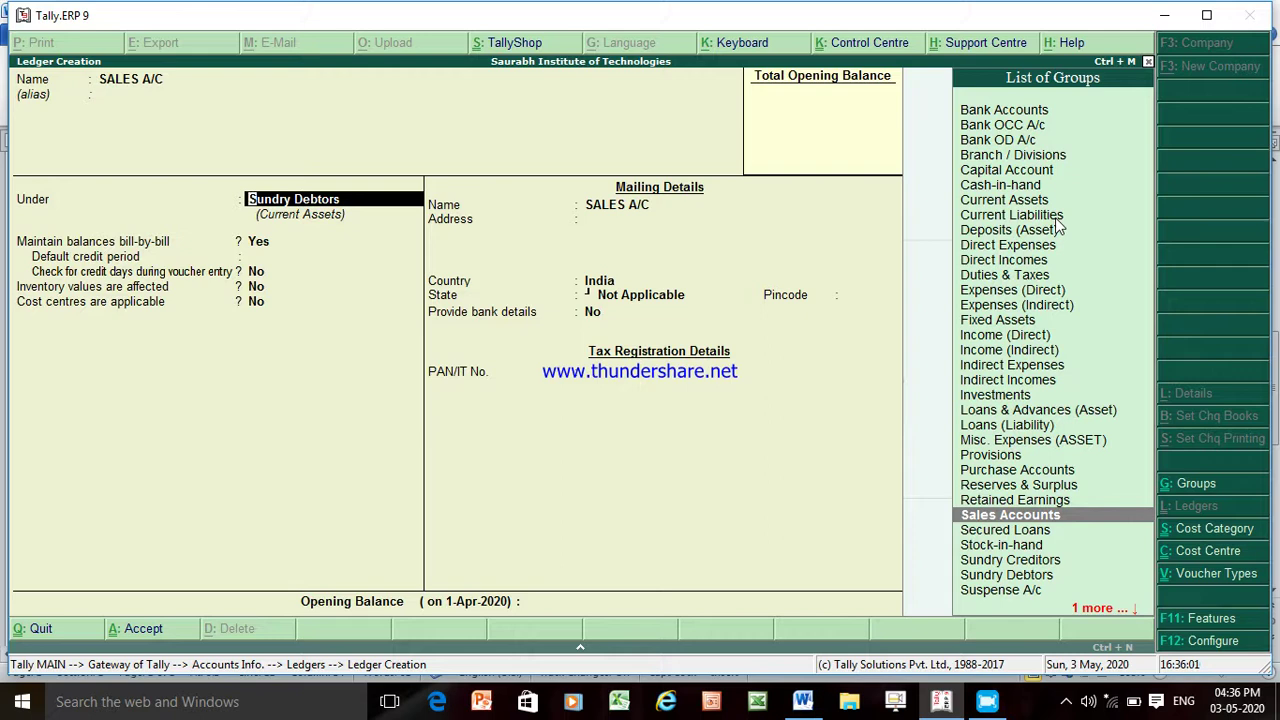
key("Return")
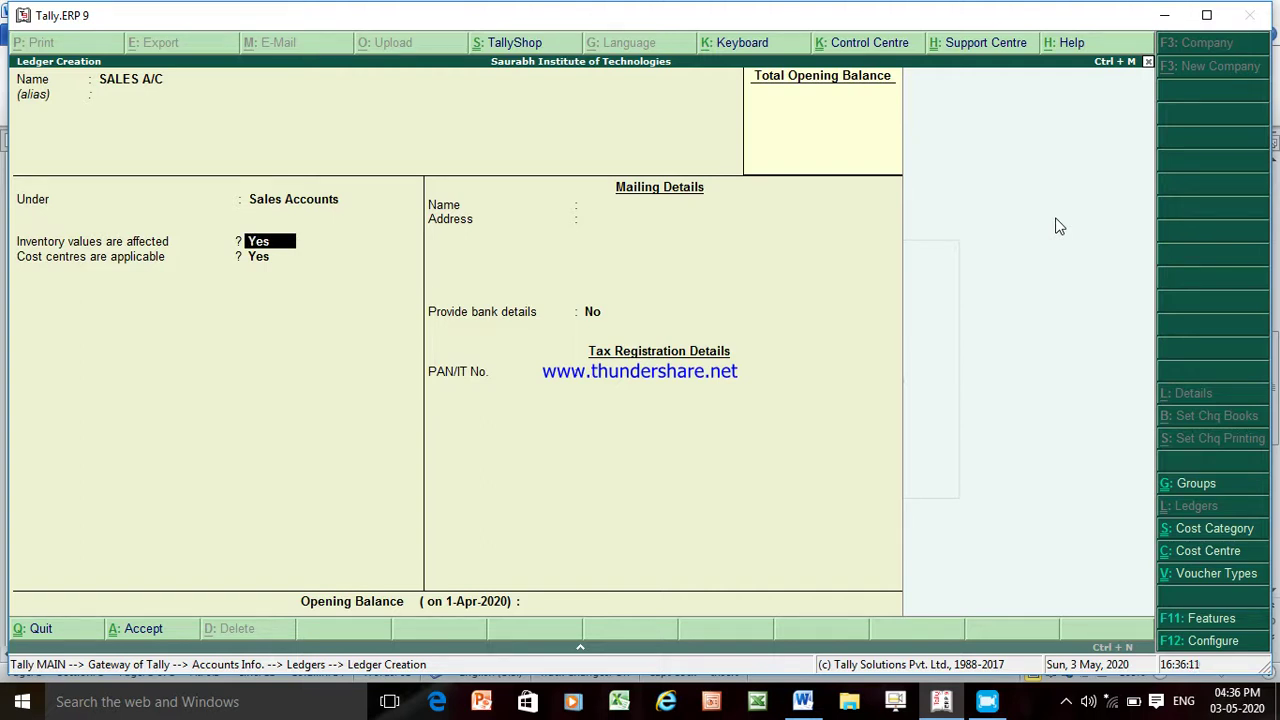
- Save the sales ledger with inventory values affected and cost centres applicable set to Yes and no opening balance
key("Return")
key("Return")
key("Return")
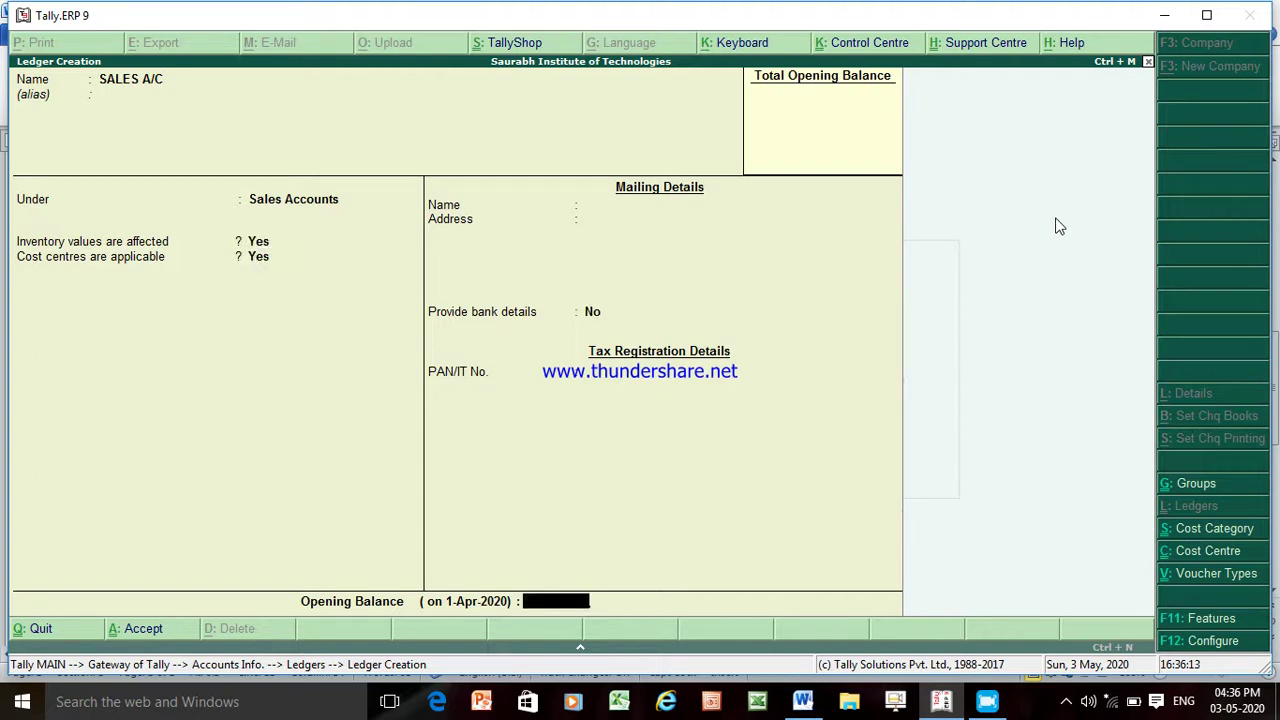
key("Return")
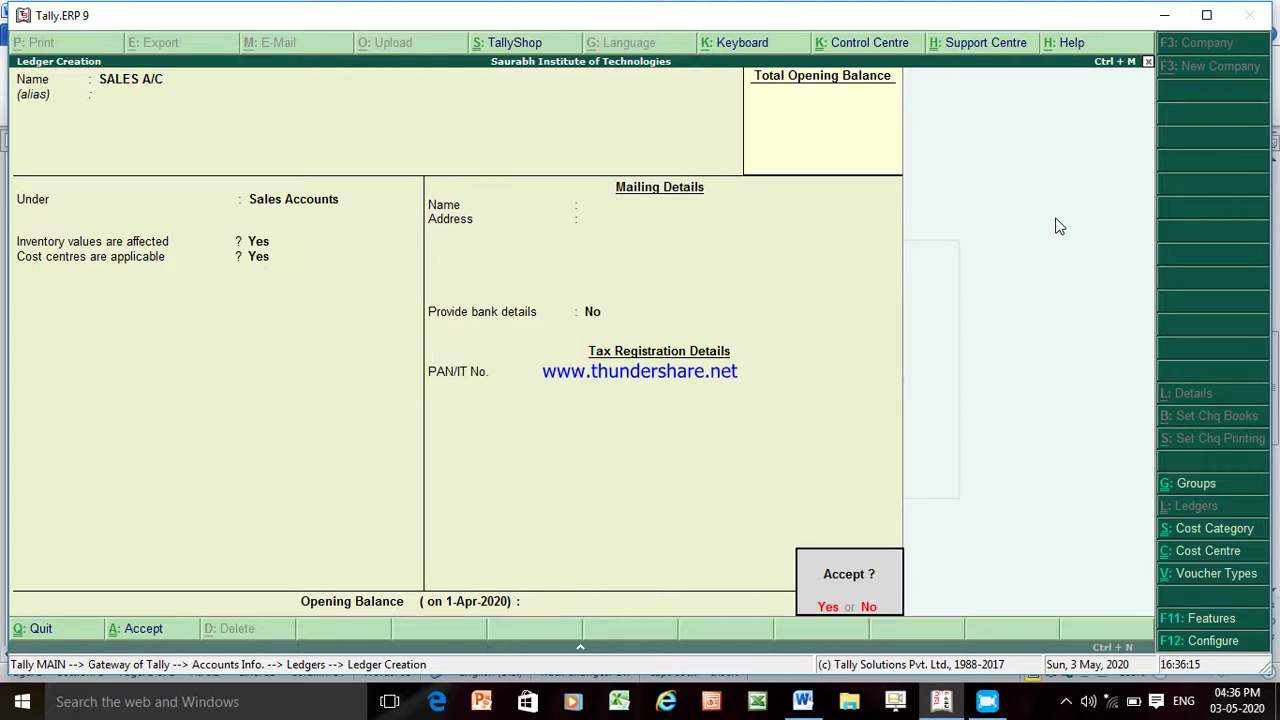
key("Return")
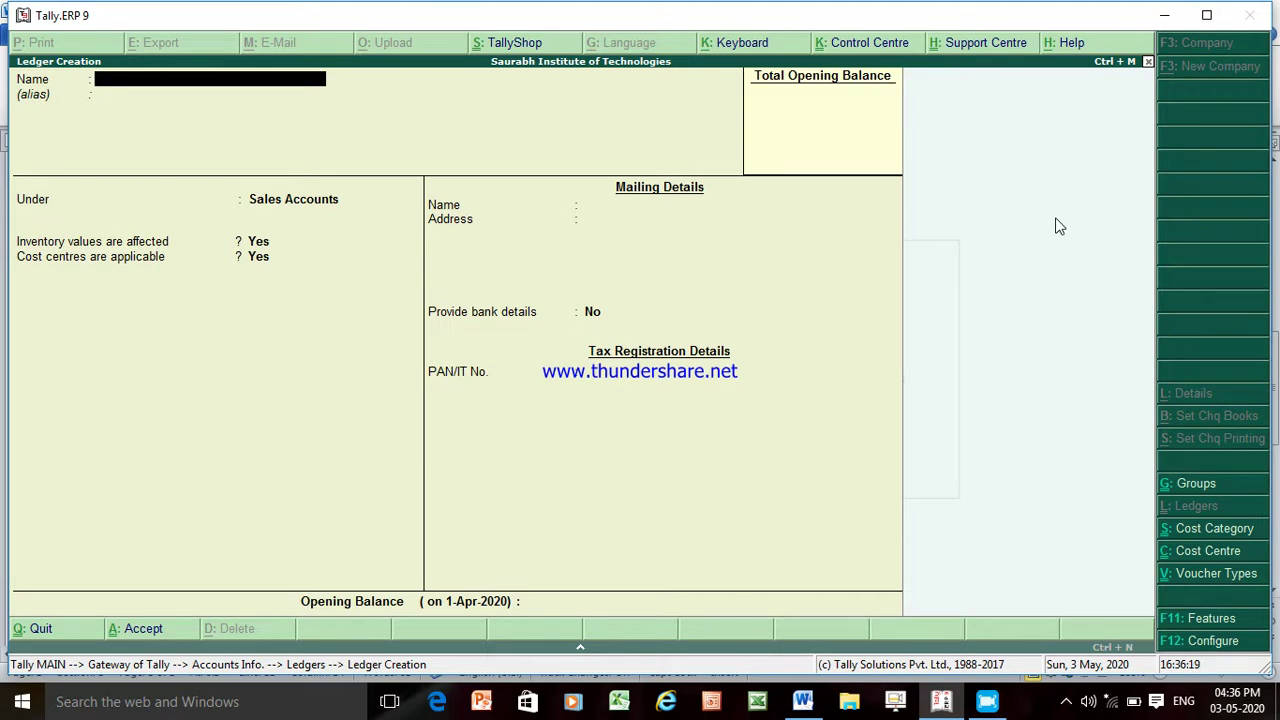
- Name the new ledger with the debtor's name followed by (SD), without an alias, and place it under the Sundry Debtors group
type("RASHMI(SD)")
key("Return")
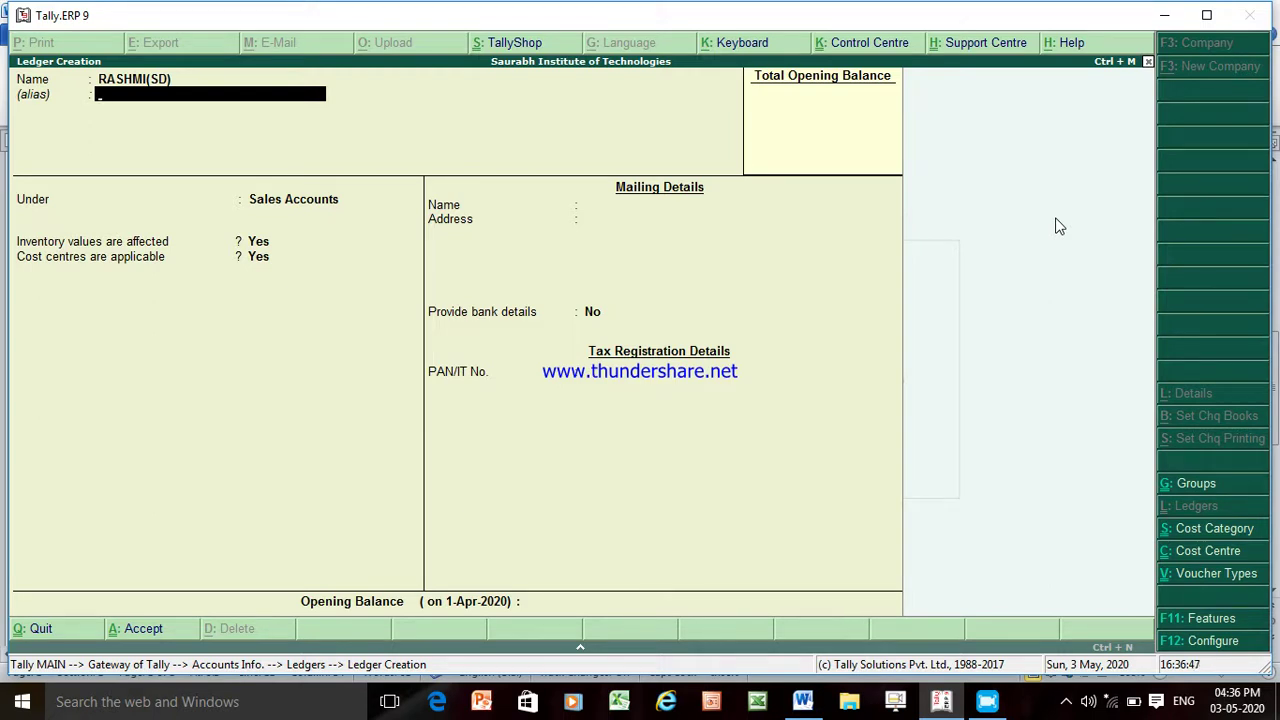
key("Return")
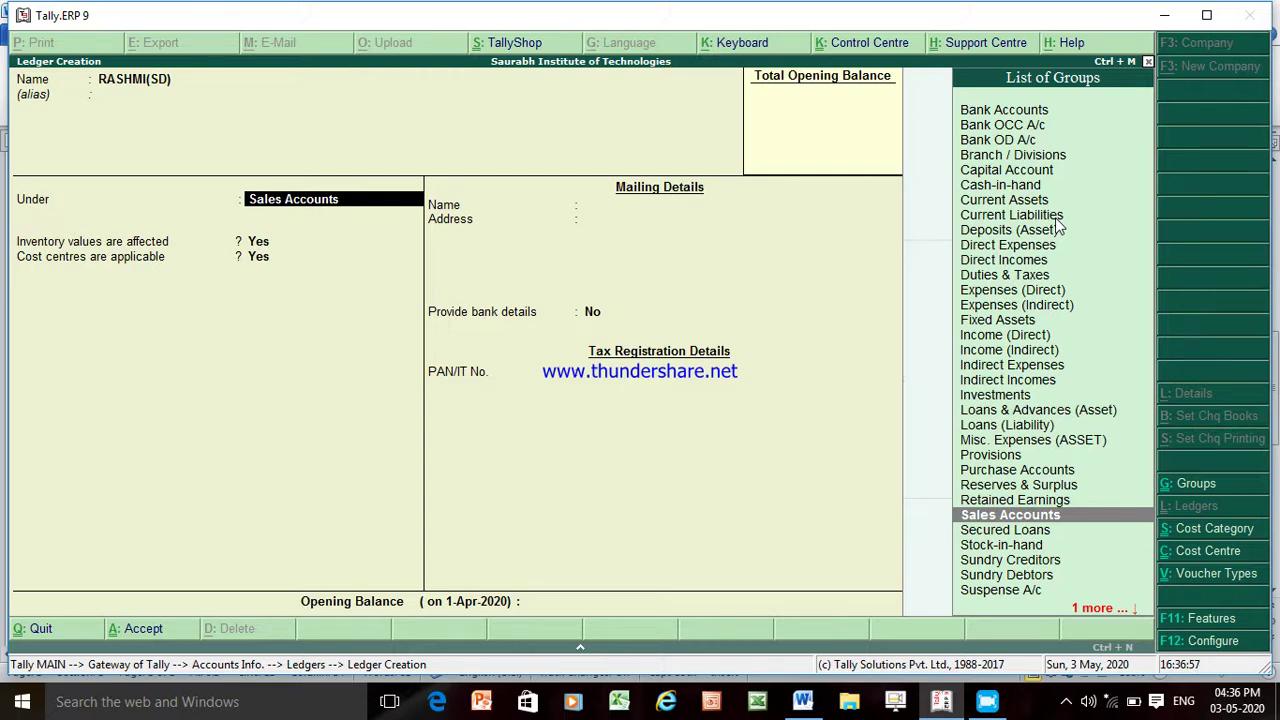
key("Down")
key("Down")
key("Down")
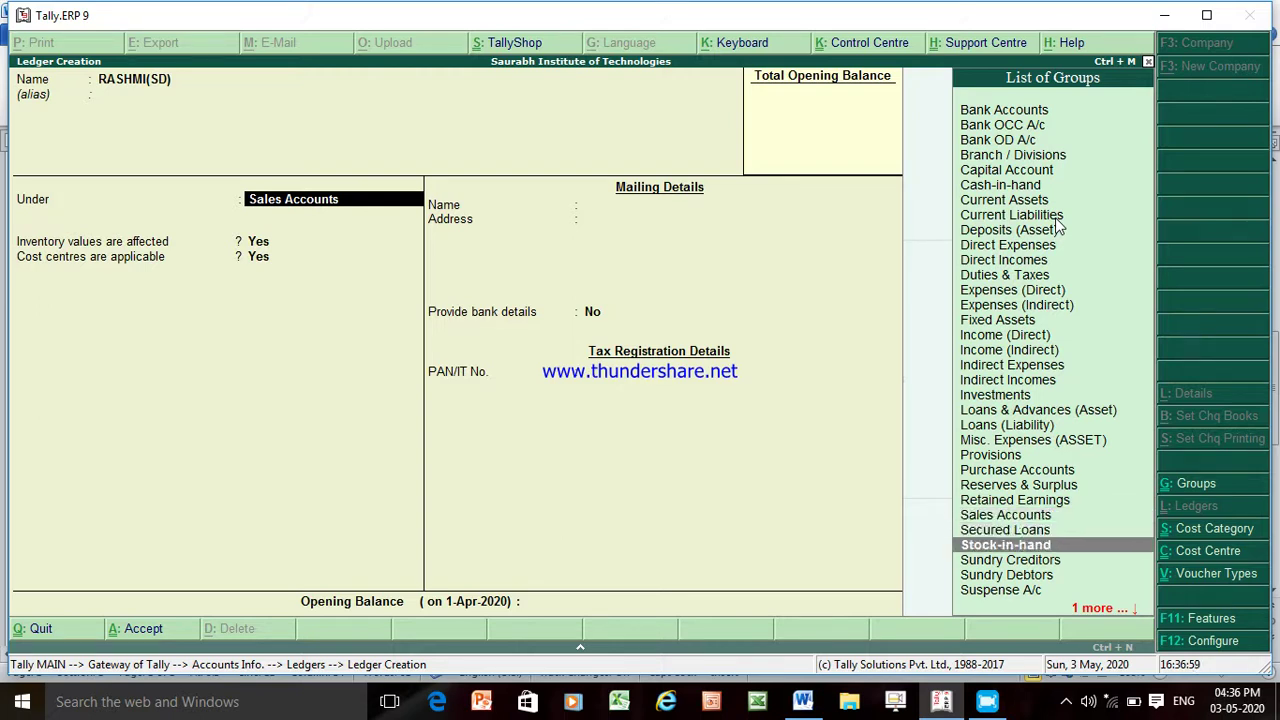
key("Down")
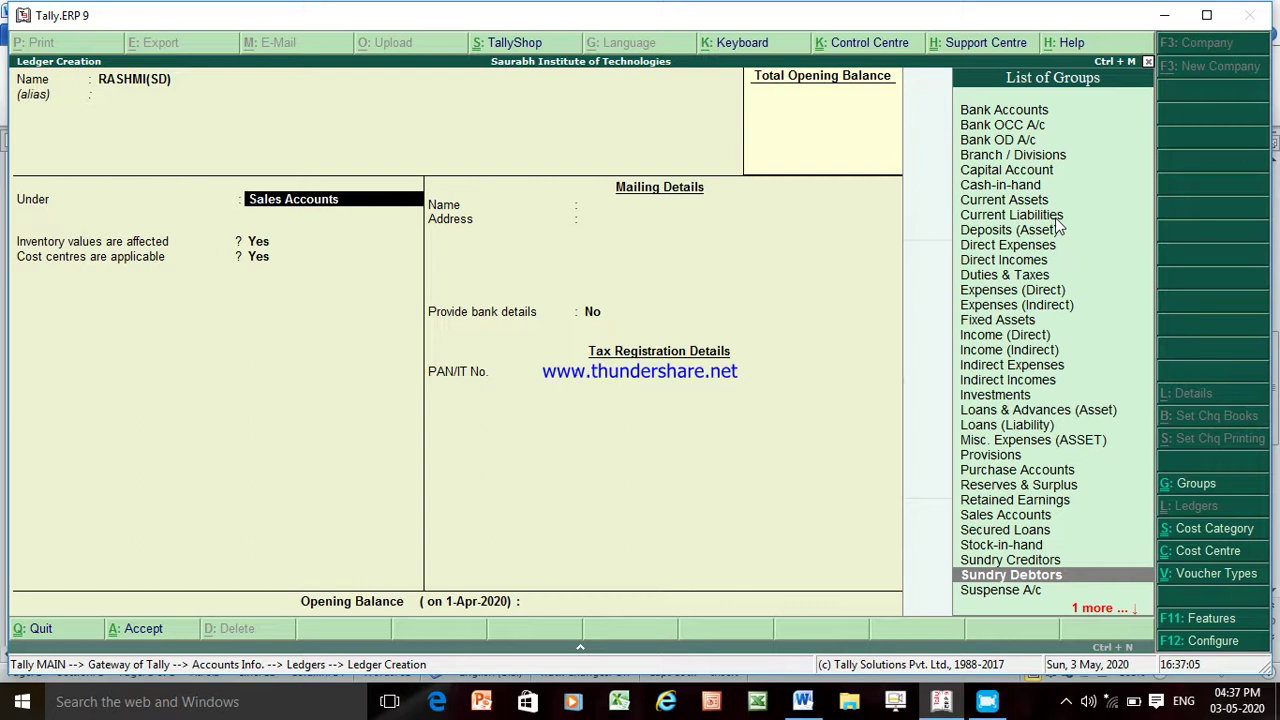
key("Return")
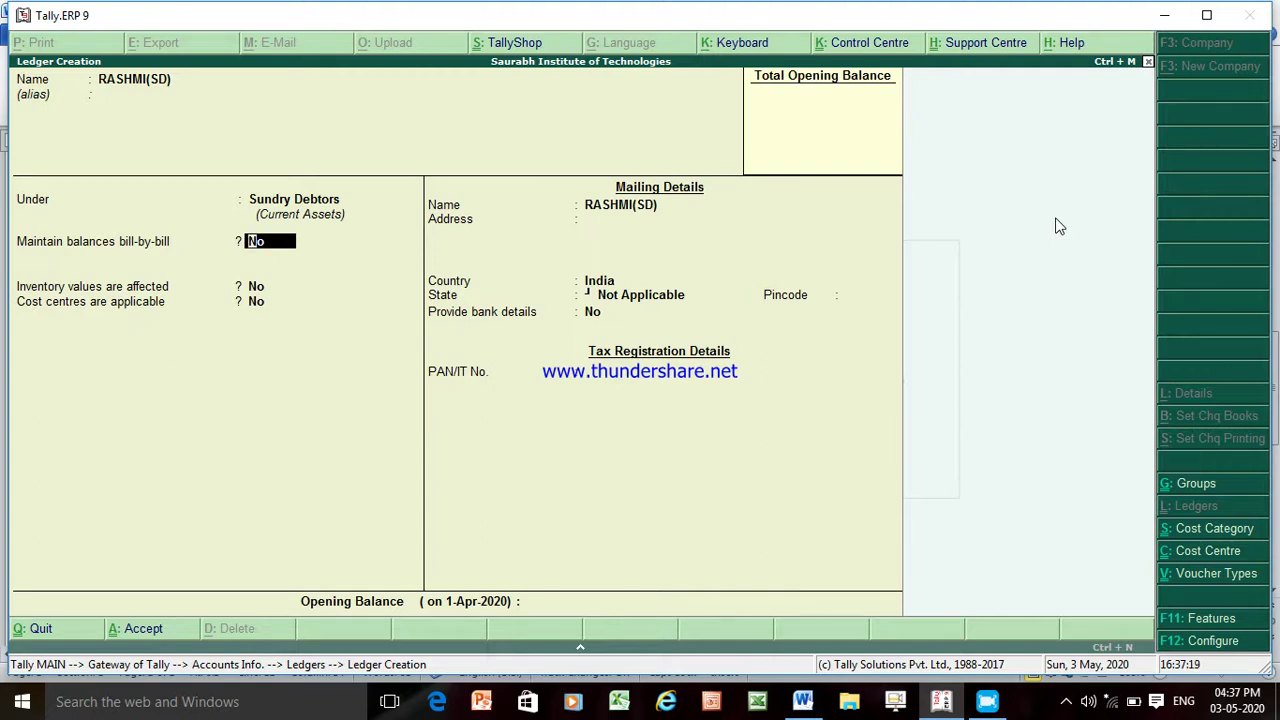
- Save the debtor ledger with bill-by-bill balances, inventory values and cost centres set to No, keeping the default mailing and tax details
key("Return")
key("Return")
key("Return")
key("Return")
key("Return")
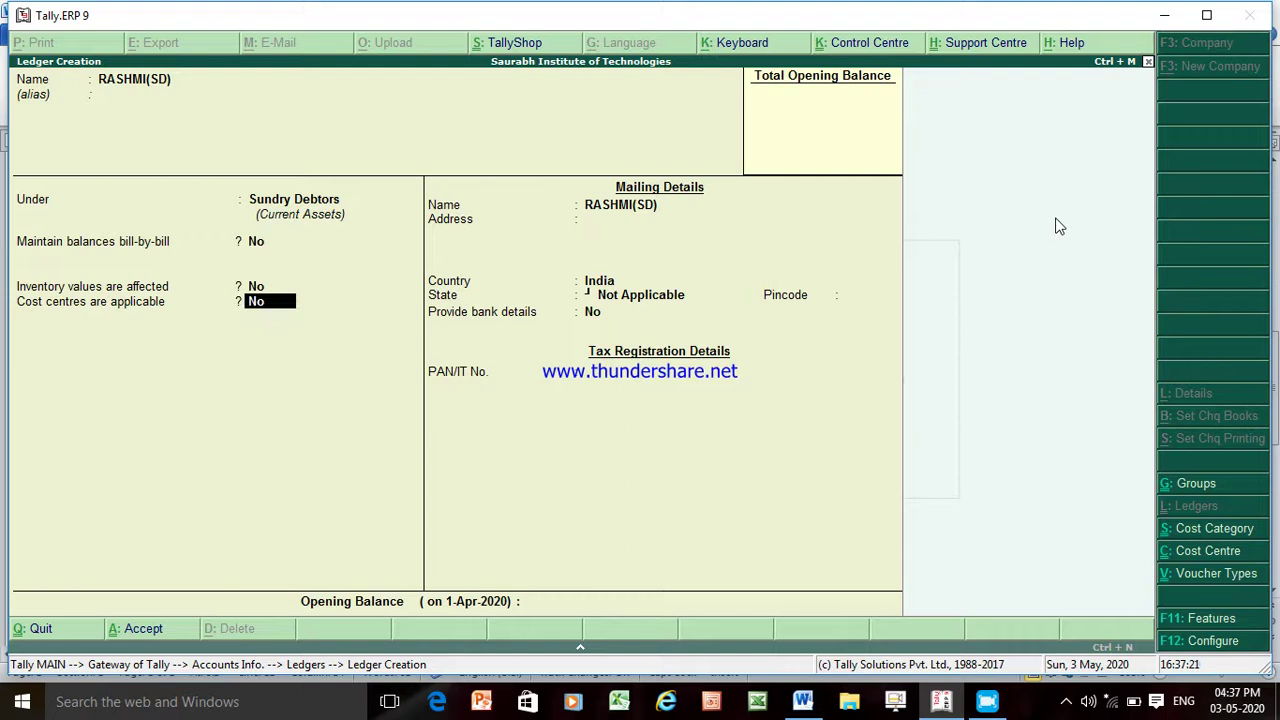
key("Return")
key("Return")
key("Return")
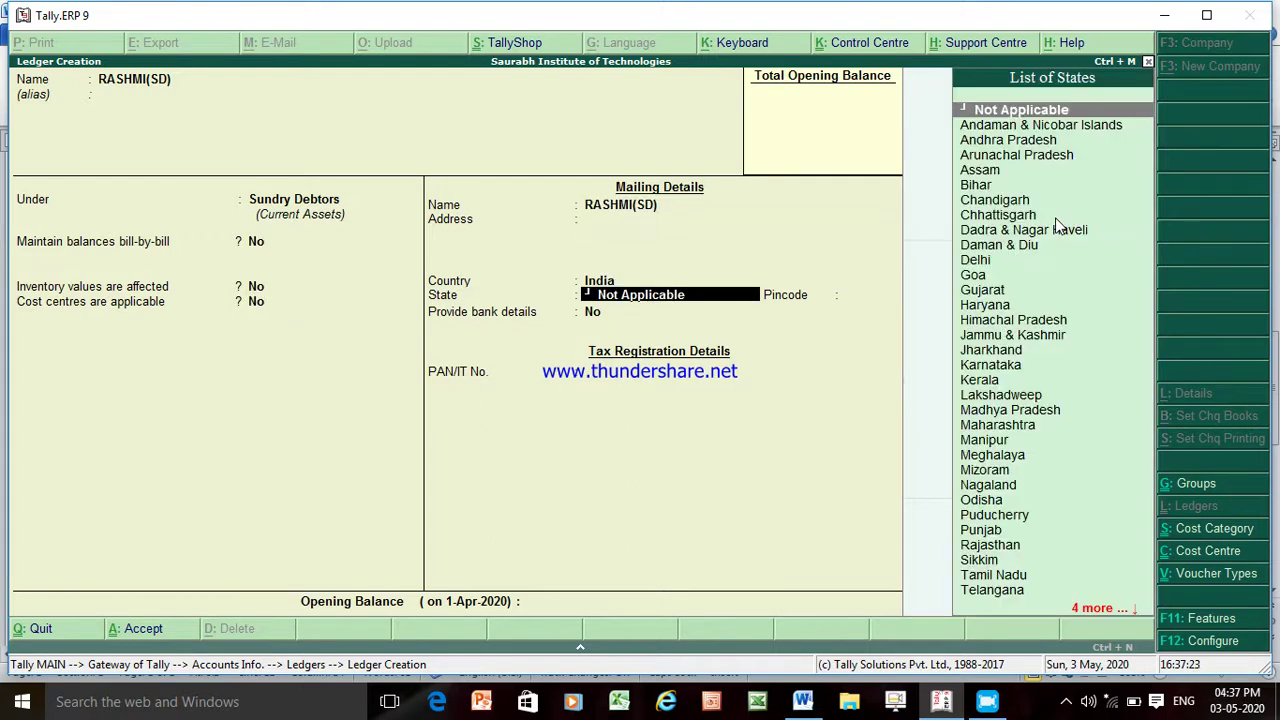
key("Return")
key("Return")
key("Return")
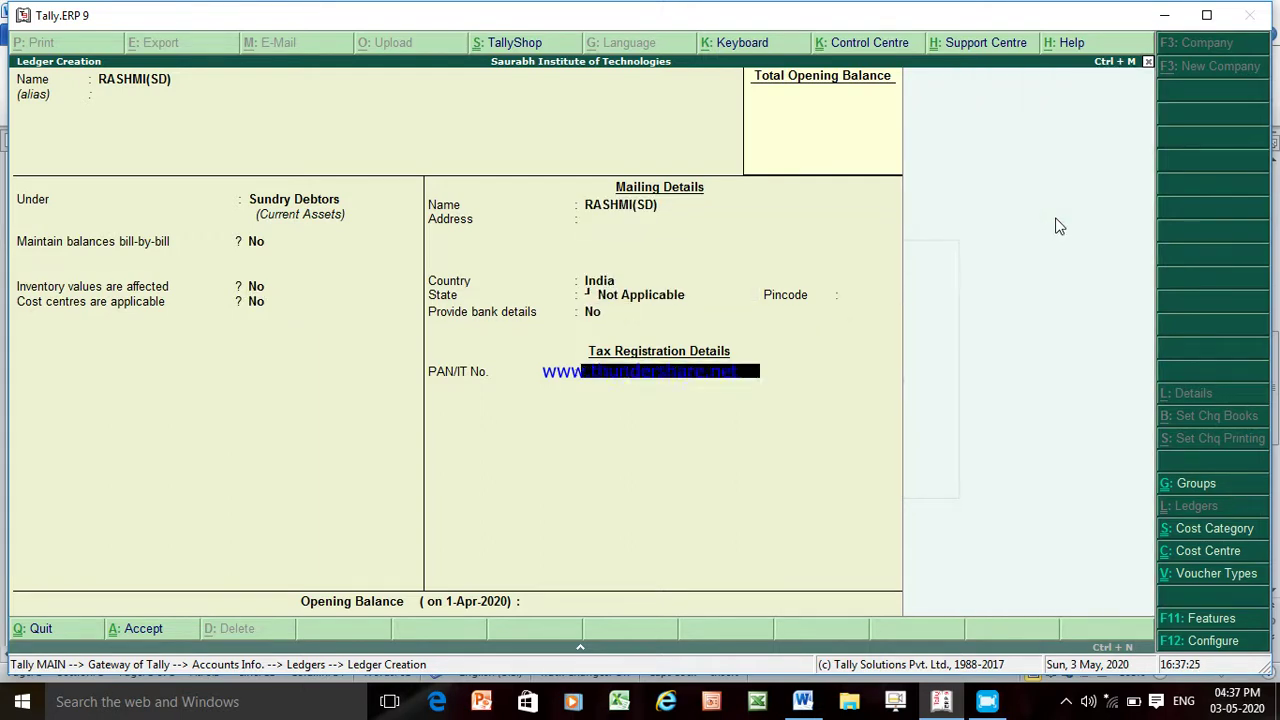
key("Return")
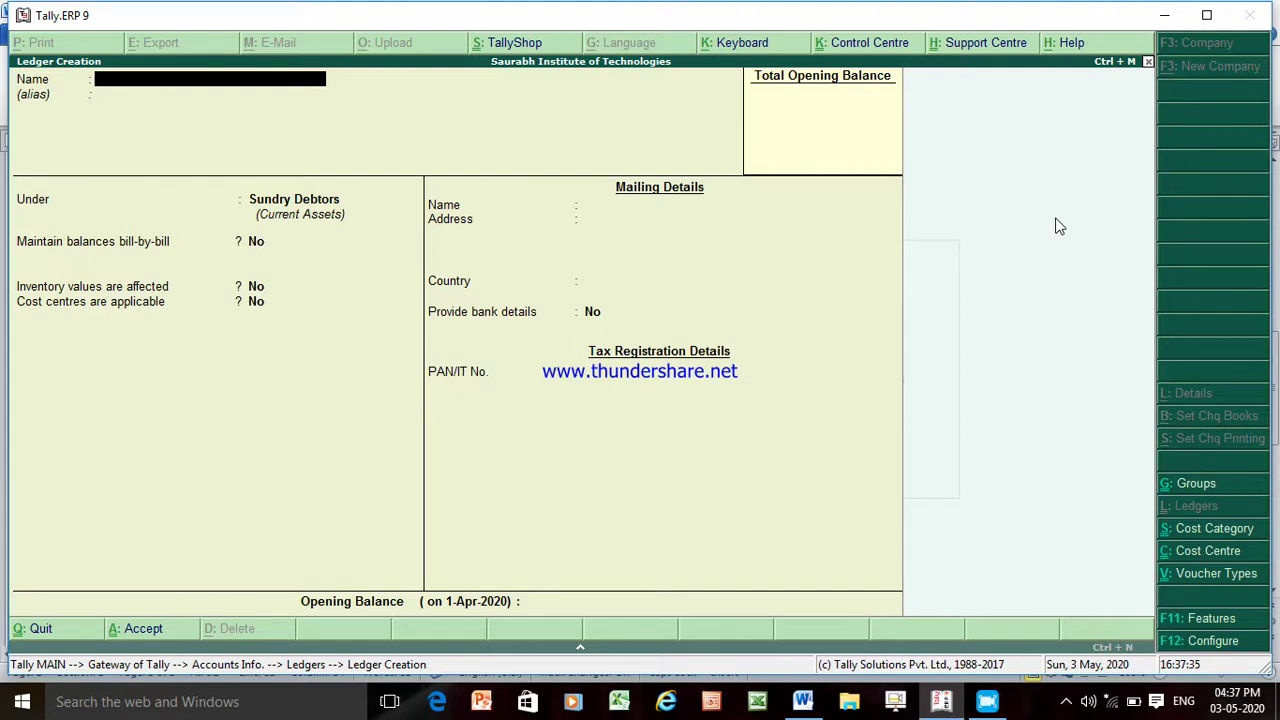
- Leave ledger creation and open single cost category creation from the accounts masters
key("Escape")
key("Return")
key("Escape")
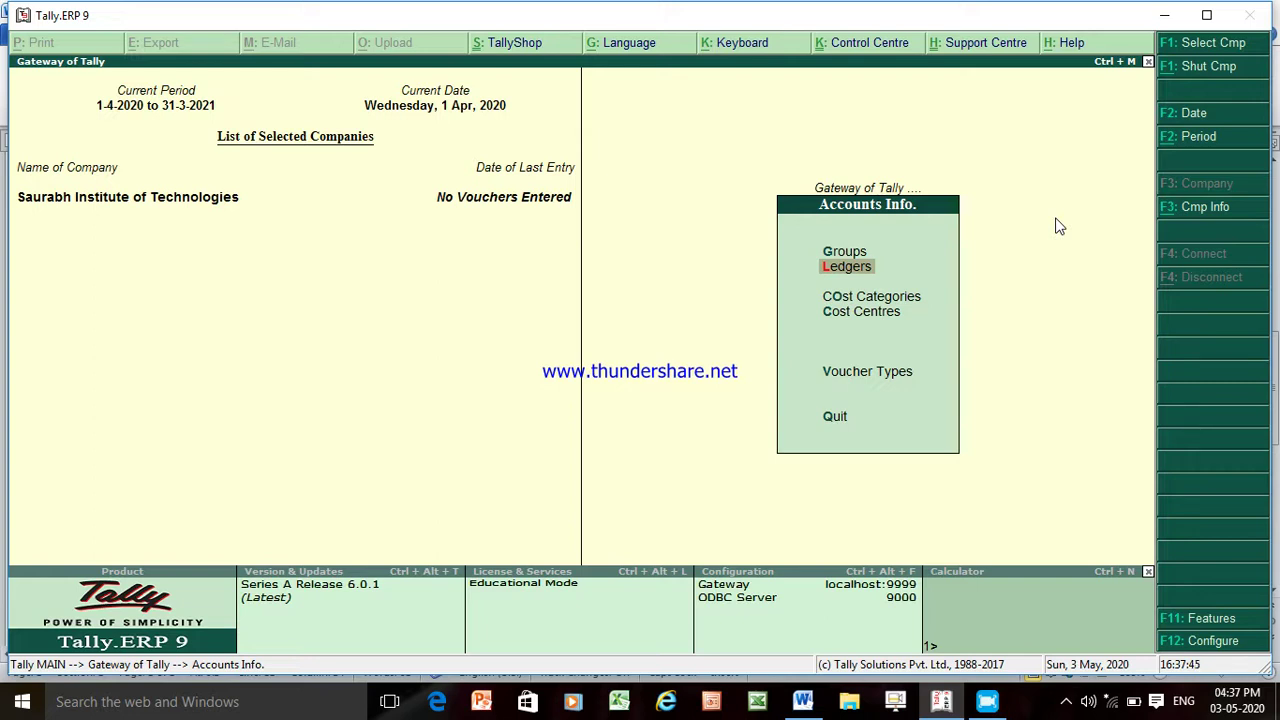
key("Down")
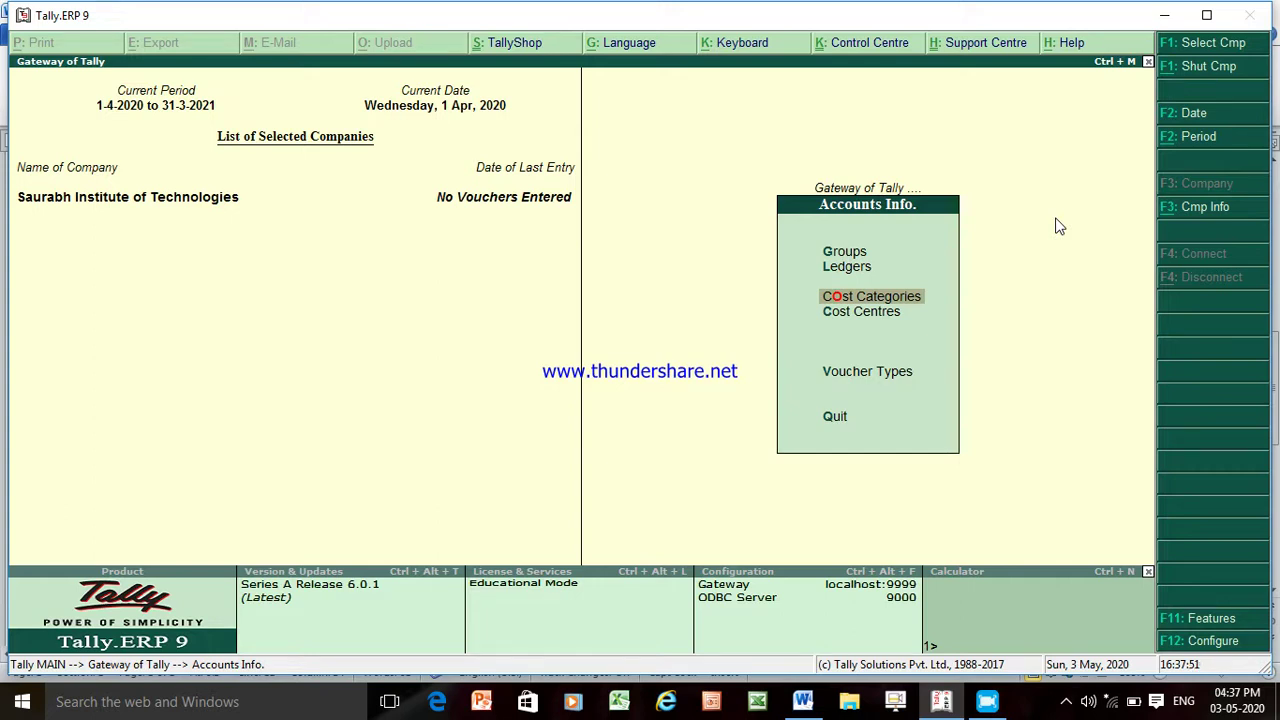
key("Return")
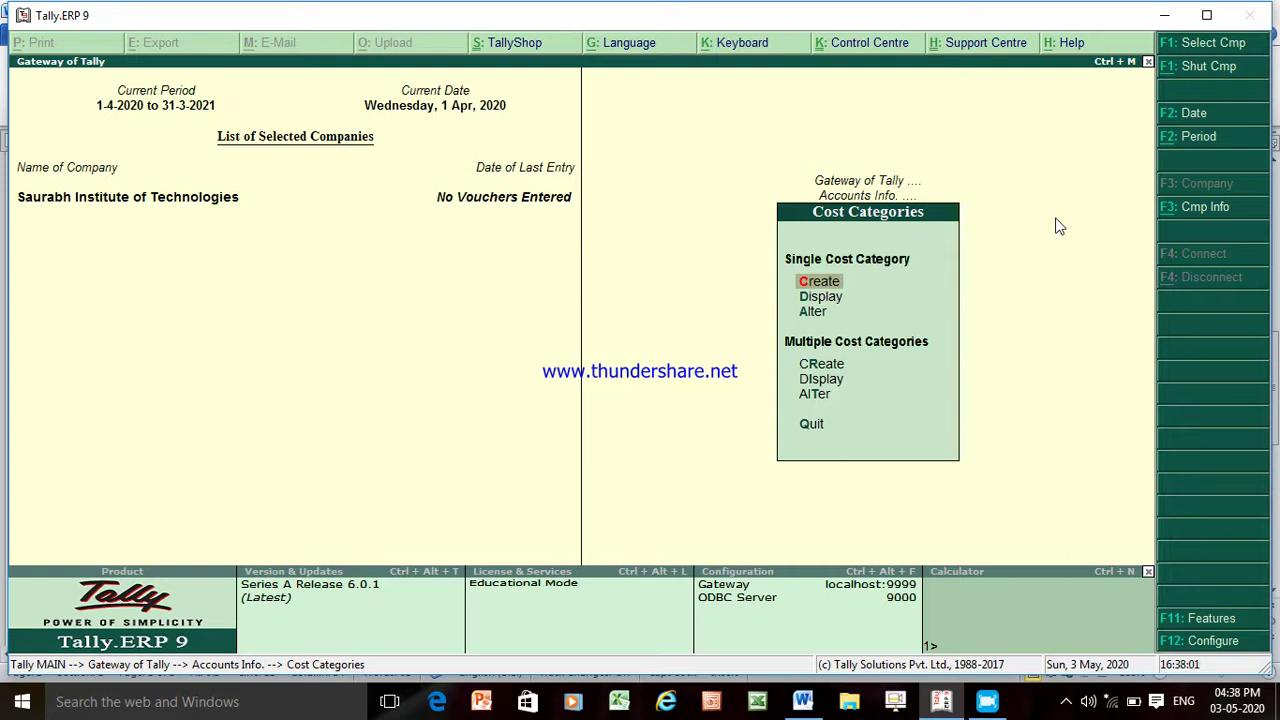
key("Down")
key("Up")
key("Return")
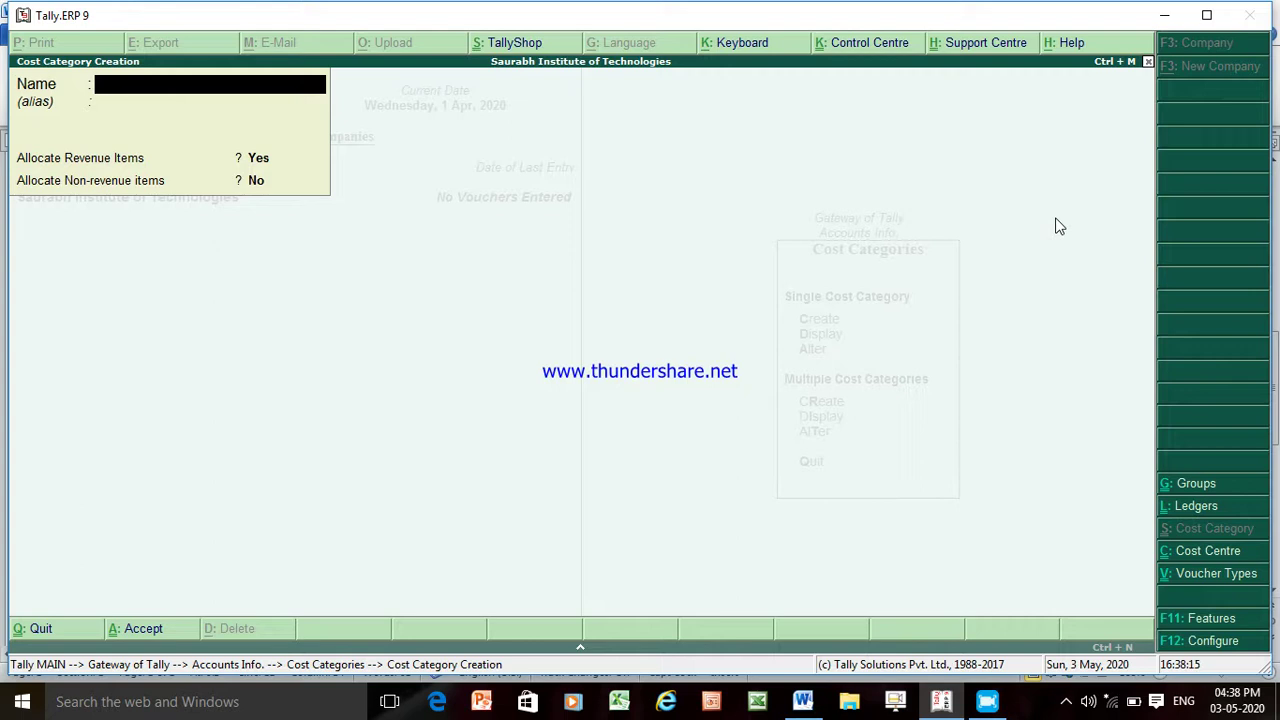
- Create the cost category FOOD SECTOR without an alias, allocating revenue items Yes and non-revenue items No
type("FOOD SECTOR")
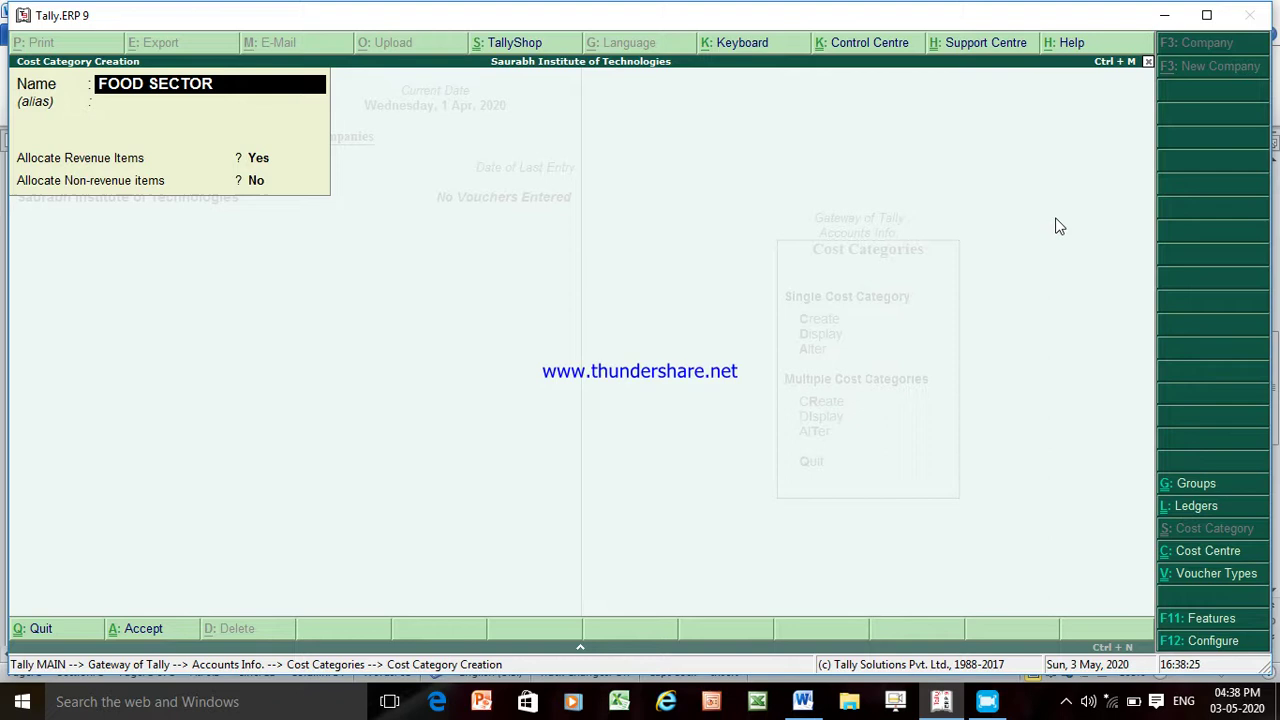
key("Return")
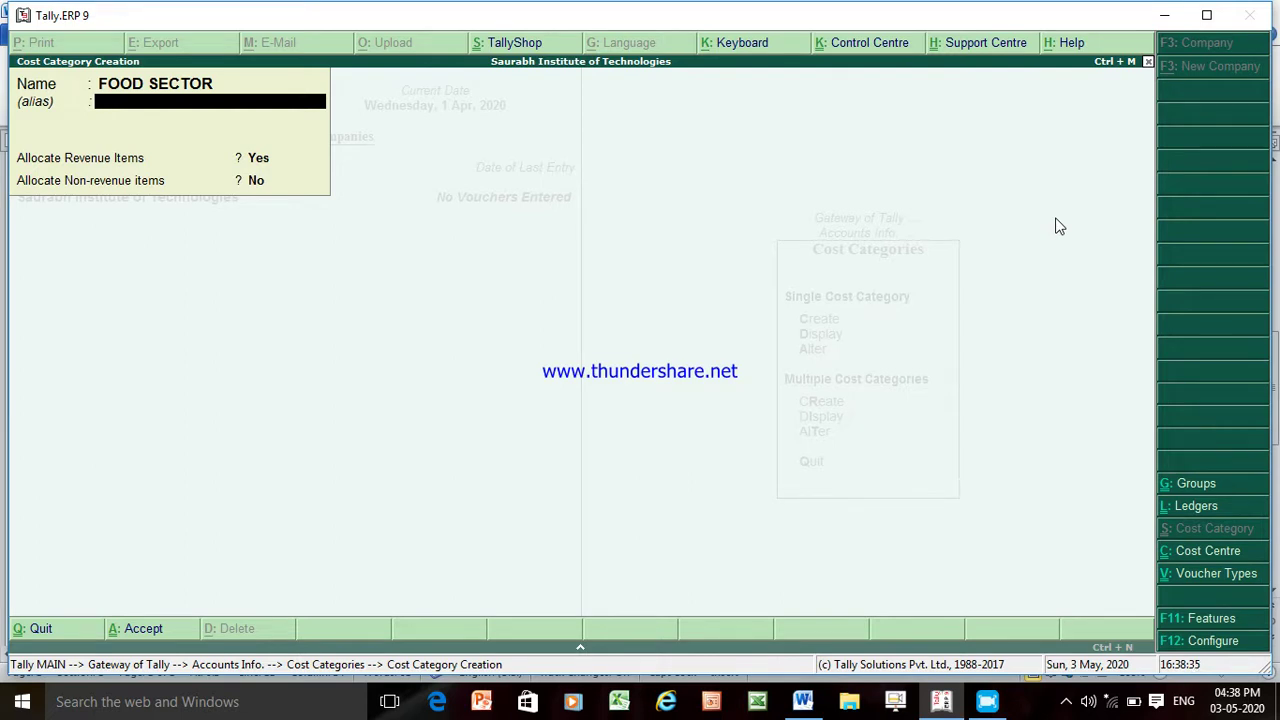
key("Return")
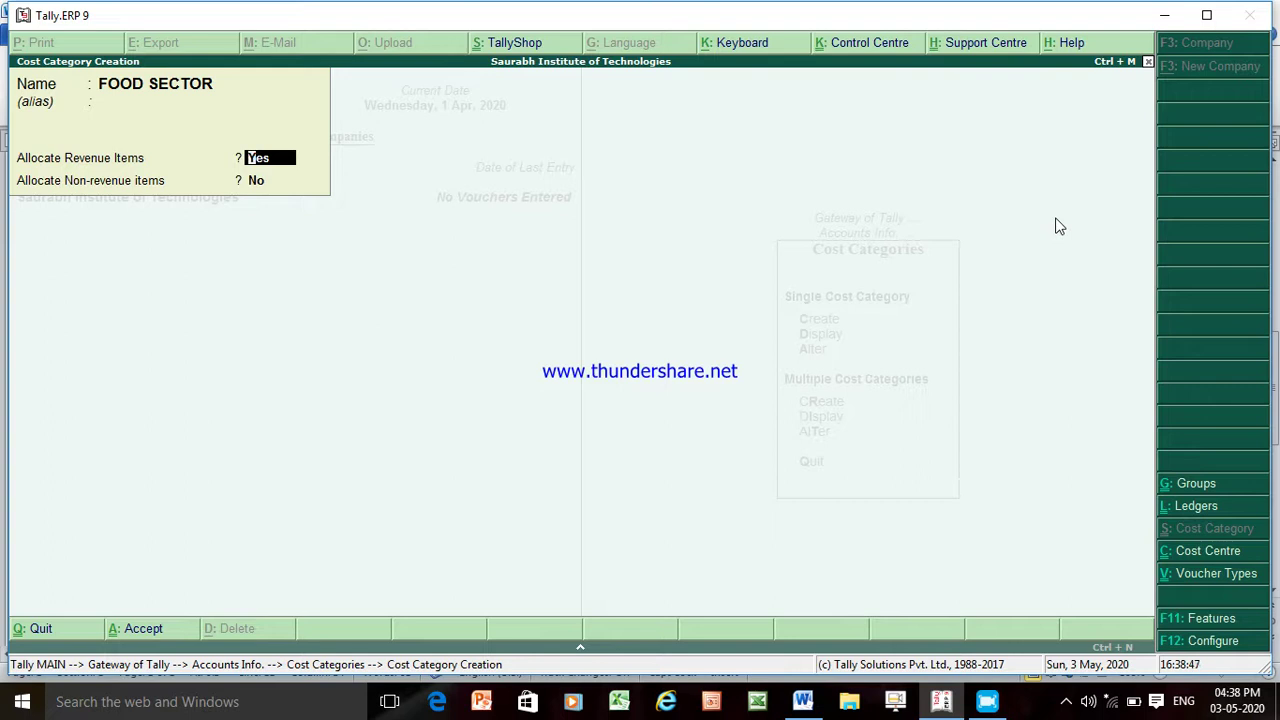
key("Return")
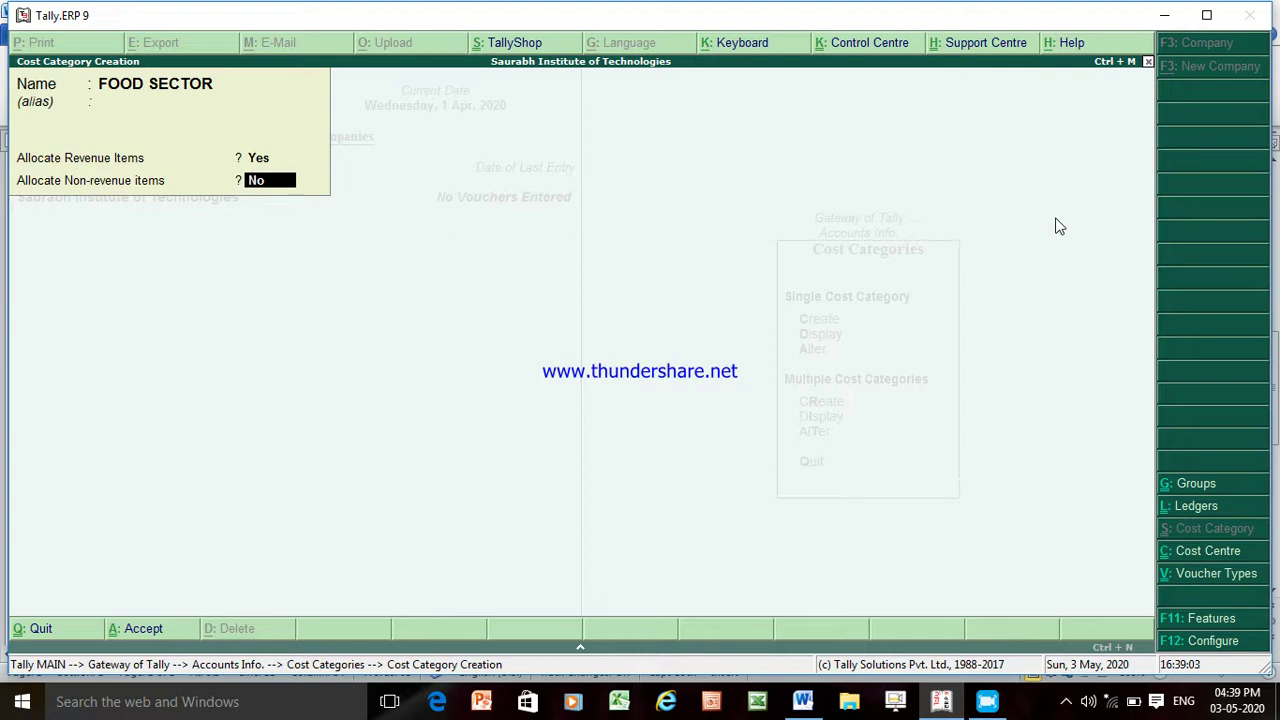
key("Return")
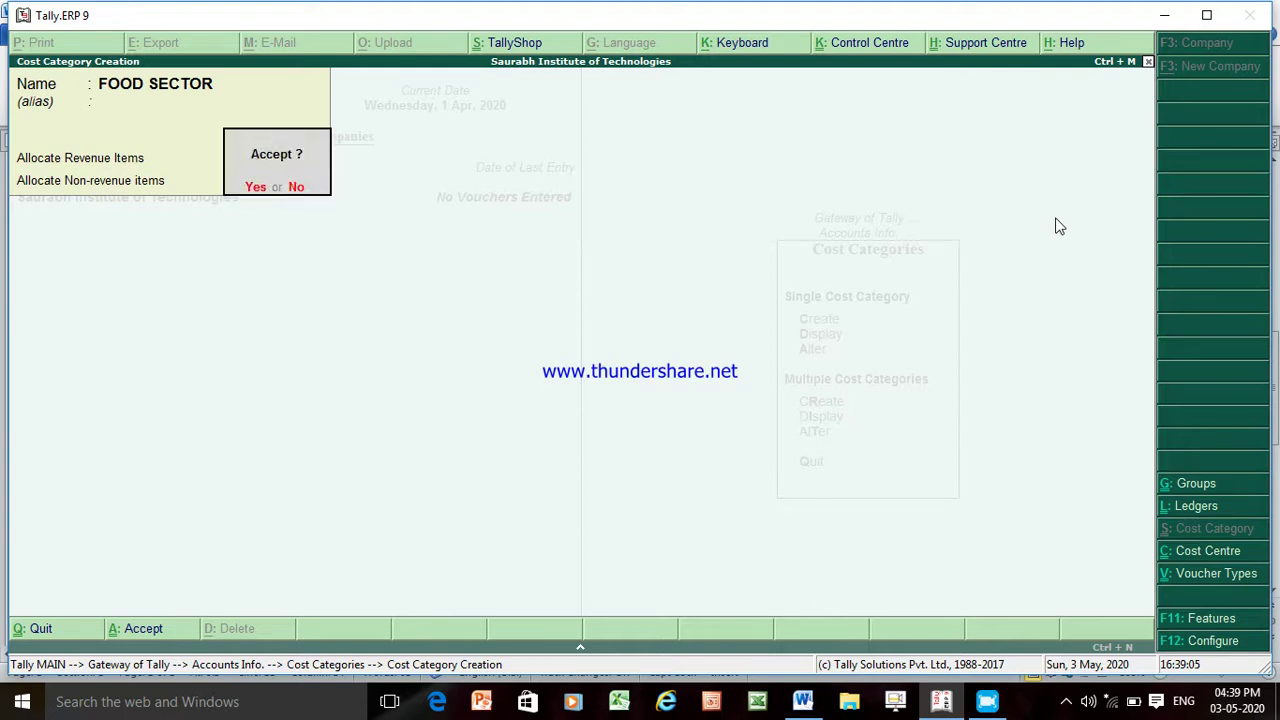
key("Return")
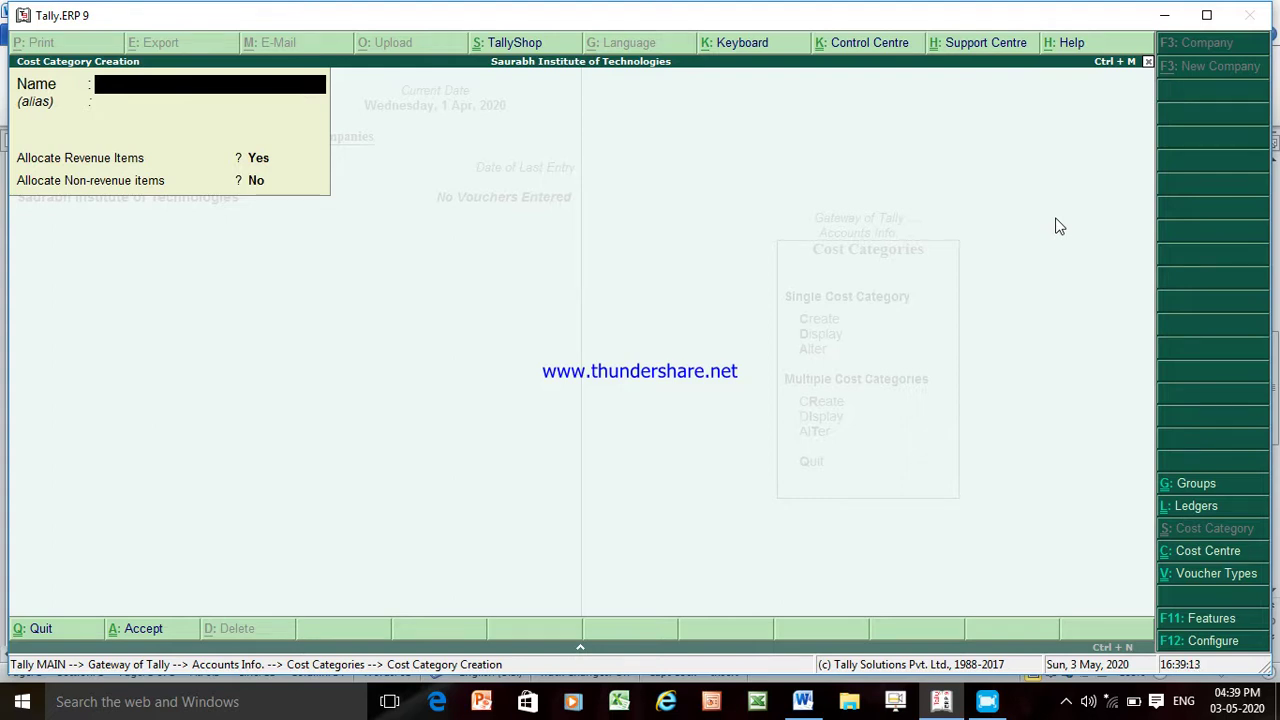
- Leave cost category creation and open single cost centre creation with Food Sector as the category
key("Escape")
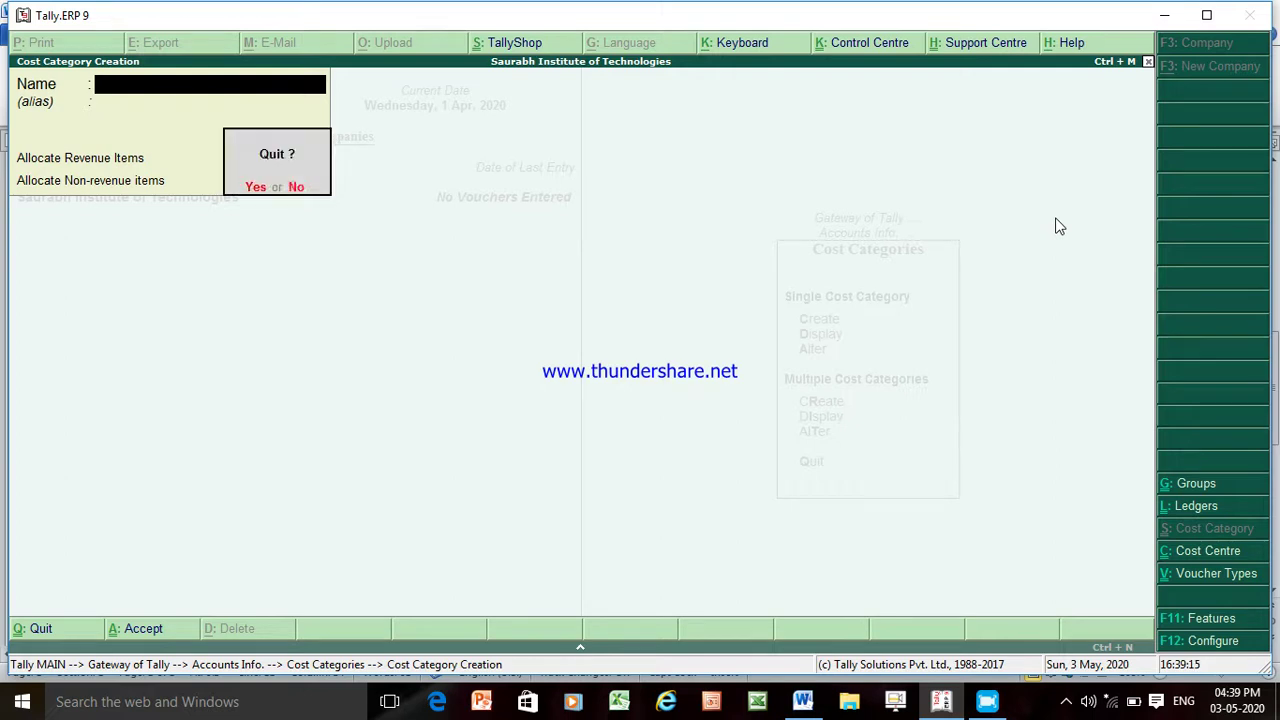
key("y")
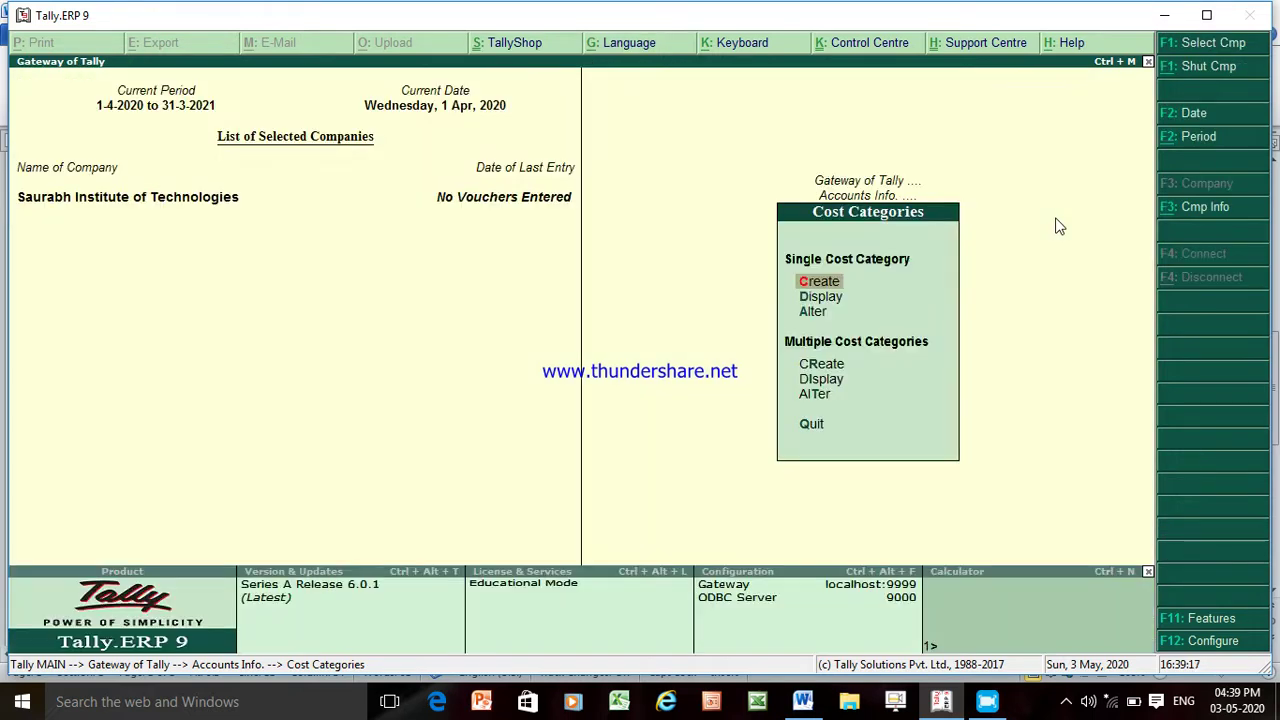
key("Escape")
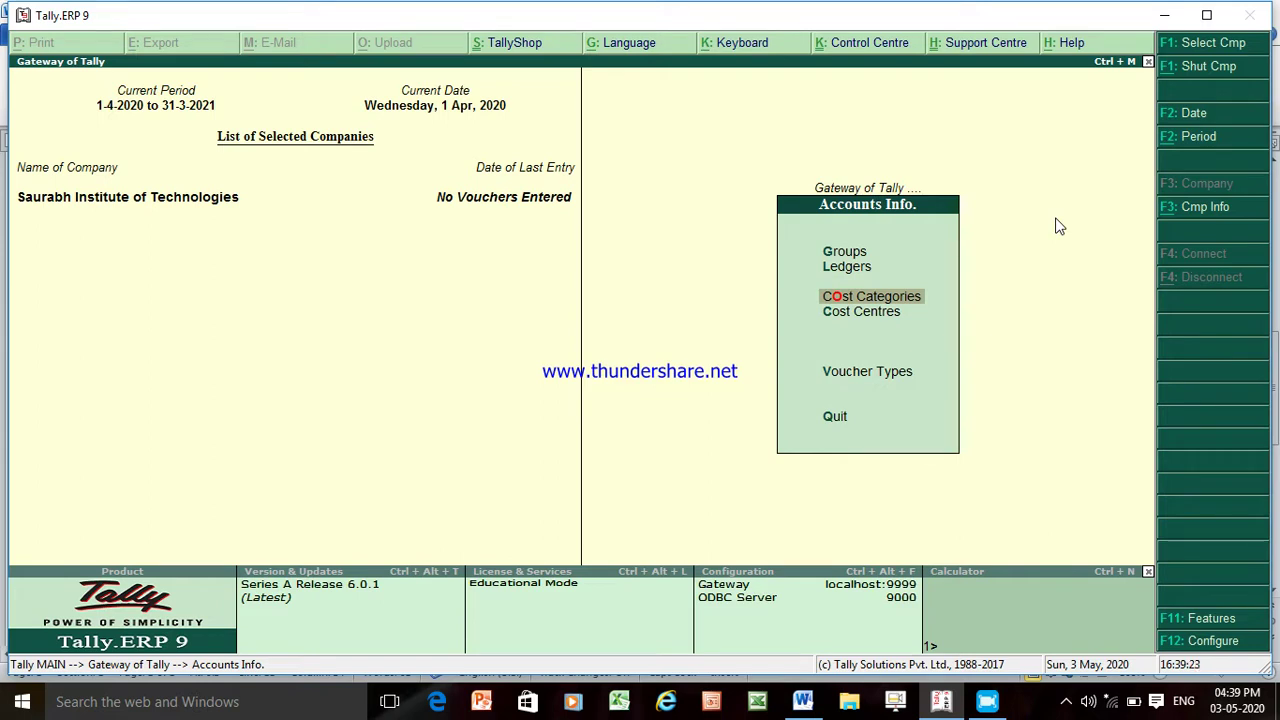
key("Down")
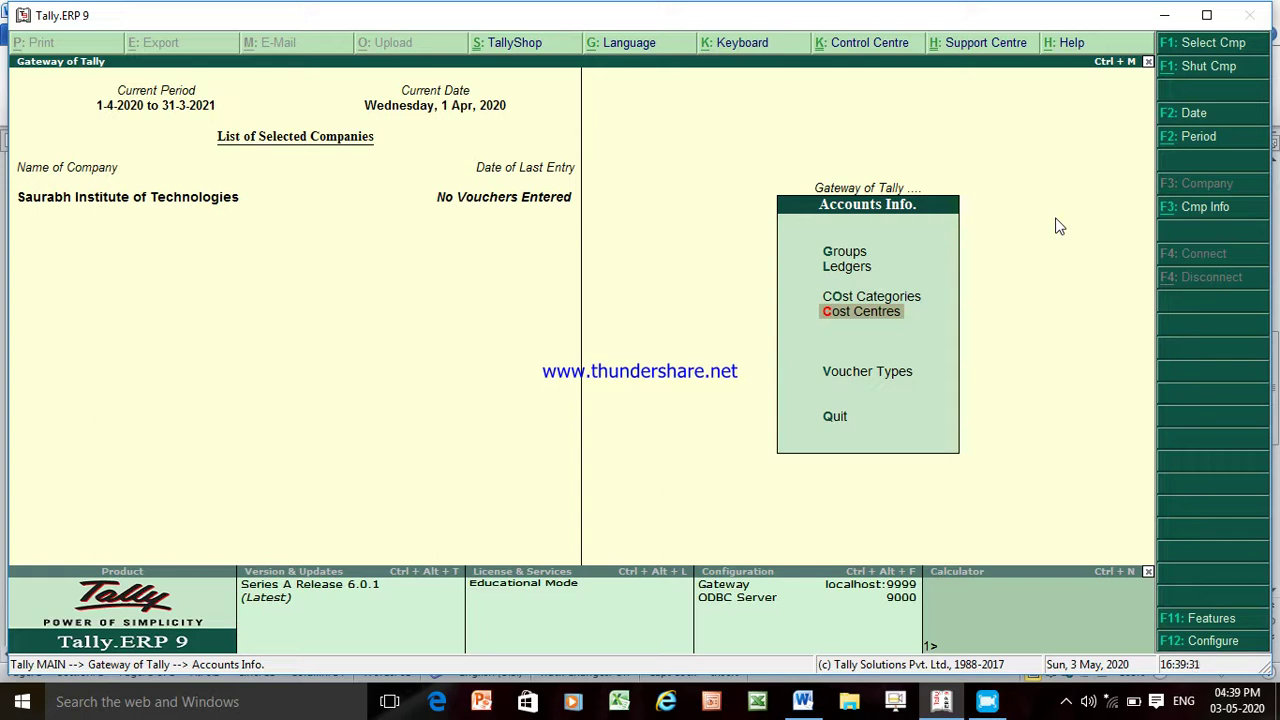
key("Return")
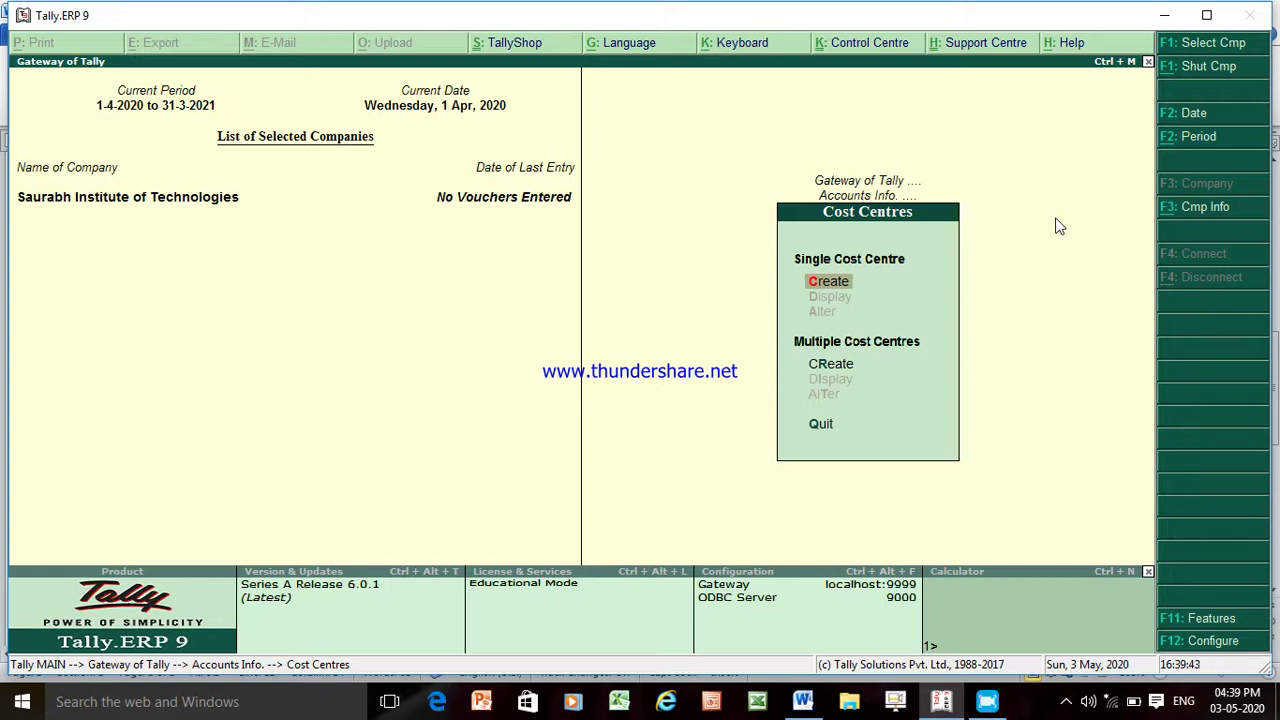
key("Down")
key("Up")
key("Return")
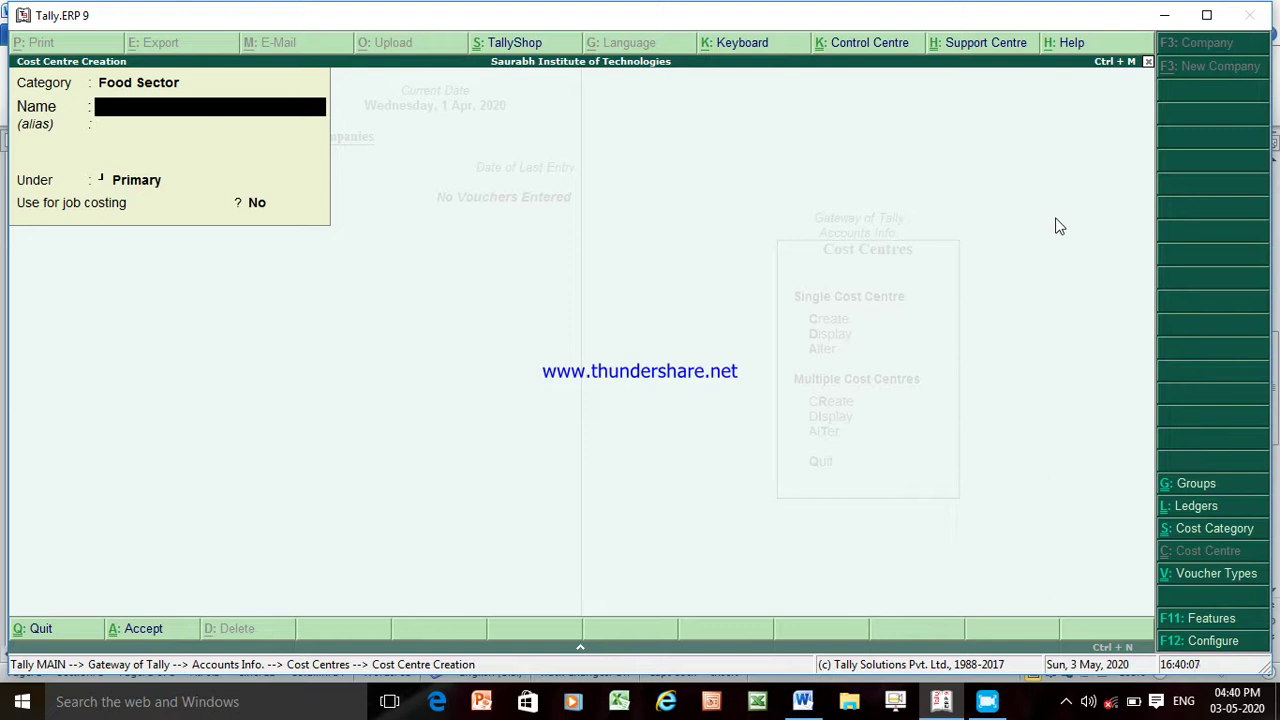
- Create a cost centre with the person's name, without an alias, under Primary and with job costing set to No
type("RAMESH")
key("Return")
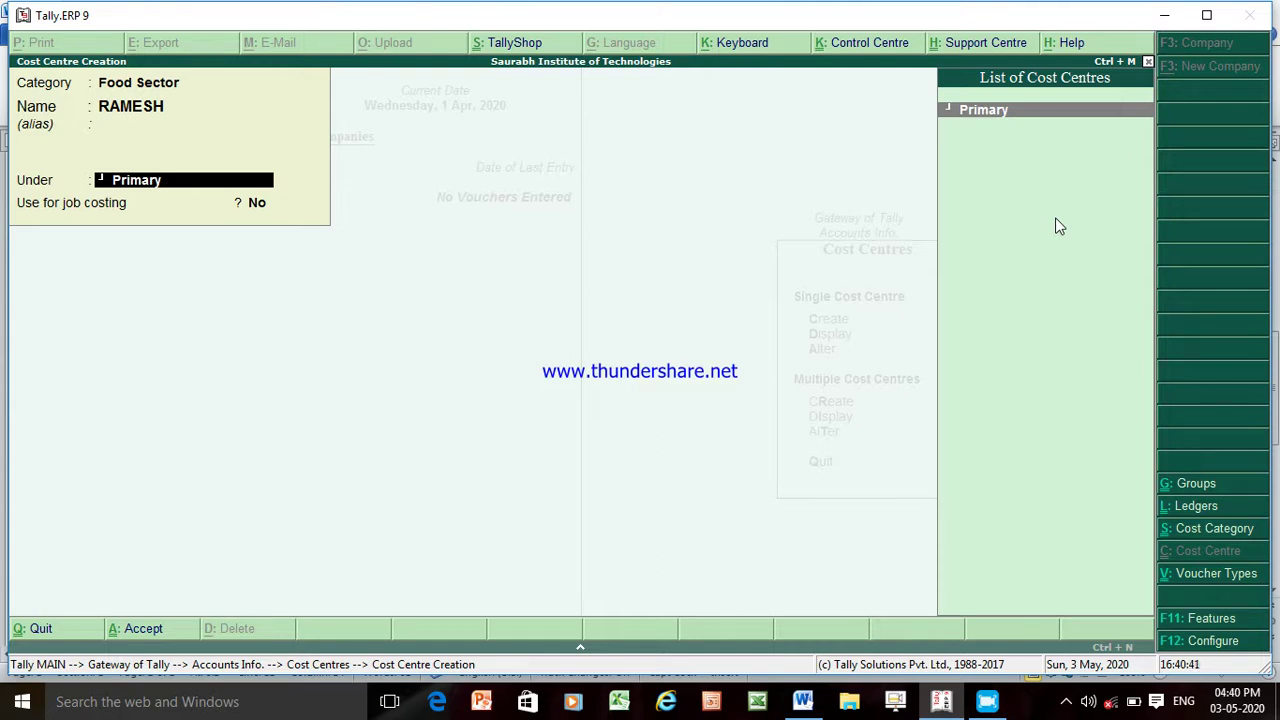
key("Return")
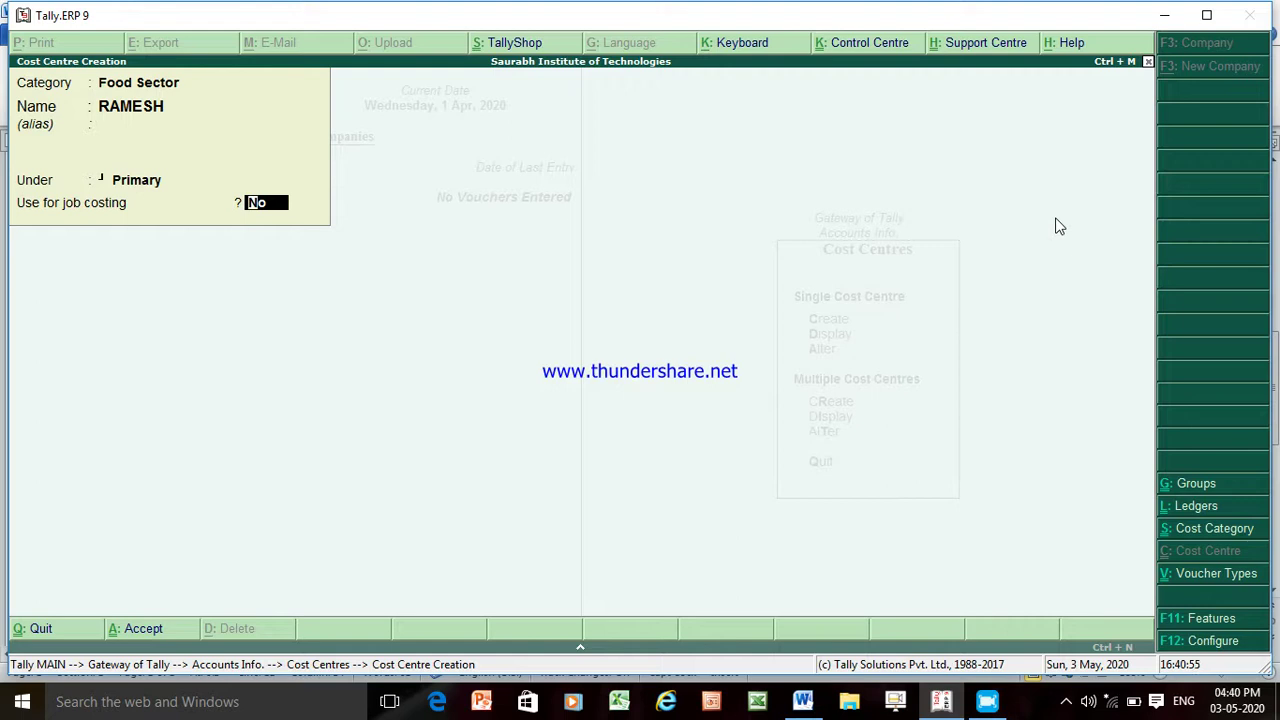
key("Return")
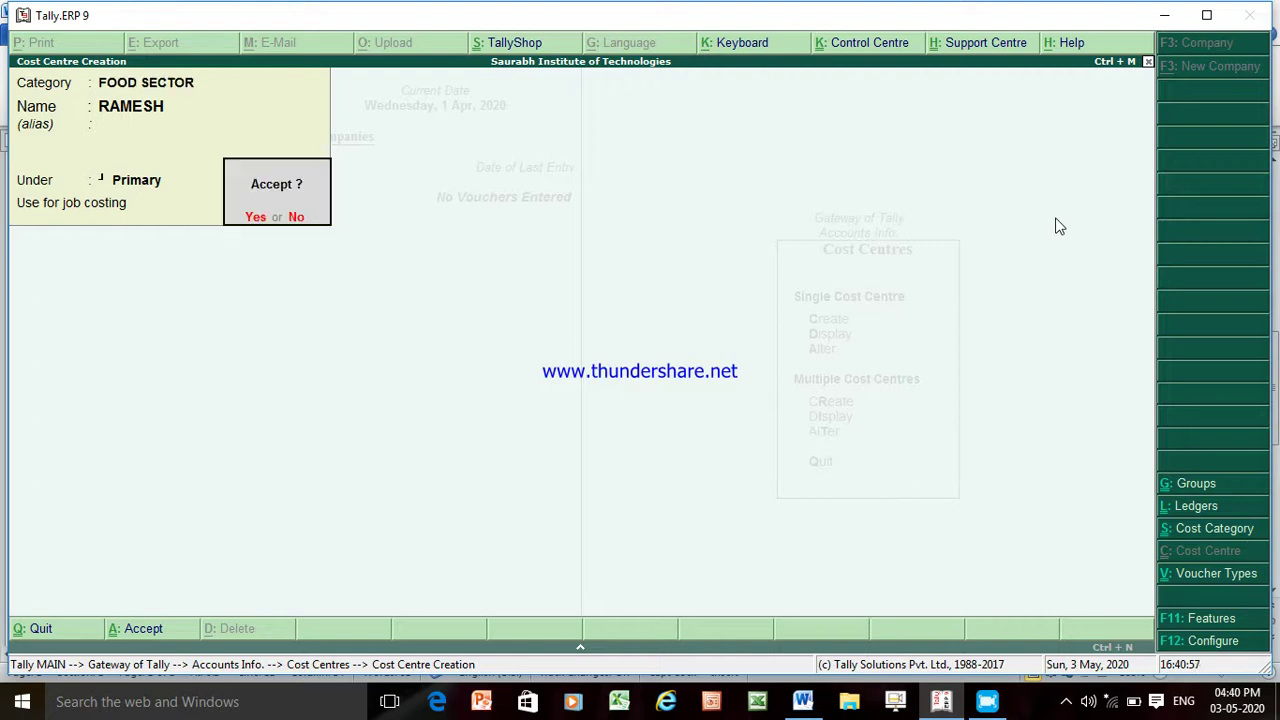
key("Return")
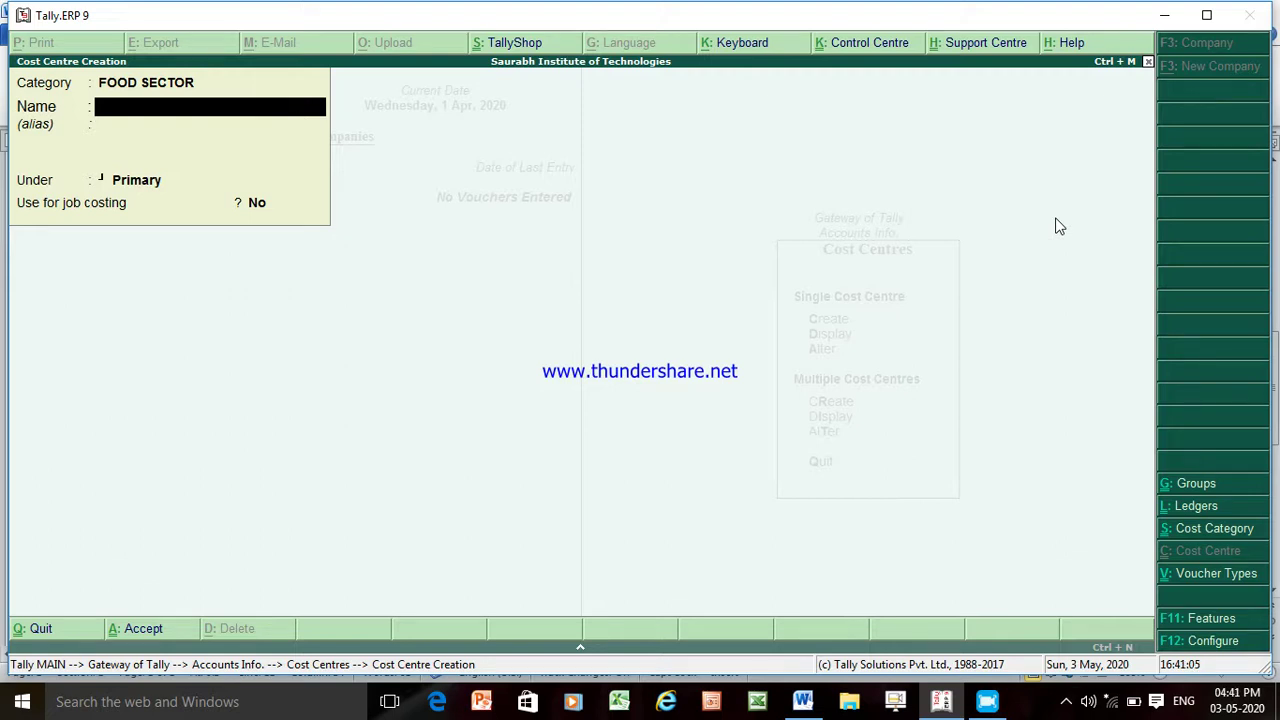
- Leave cost centre creation and open single stock group creation from the inventory masters
key("Escape")
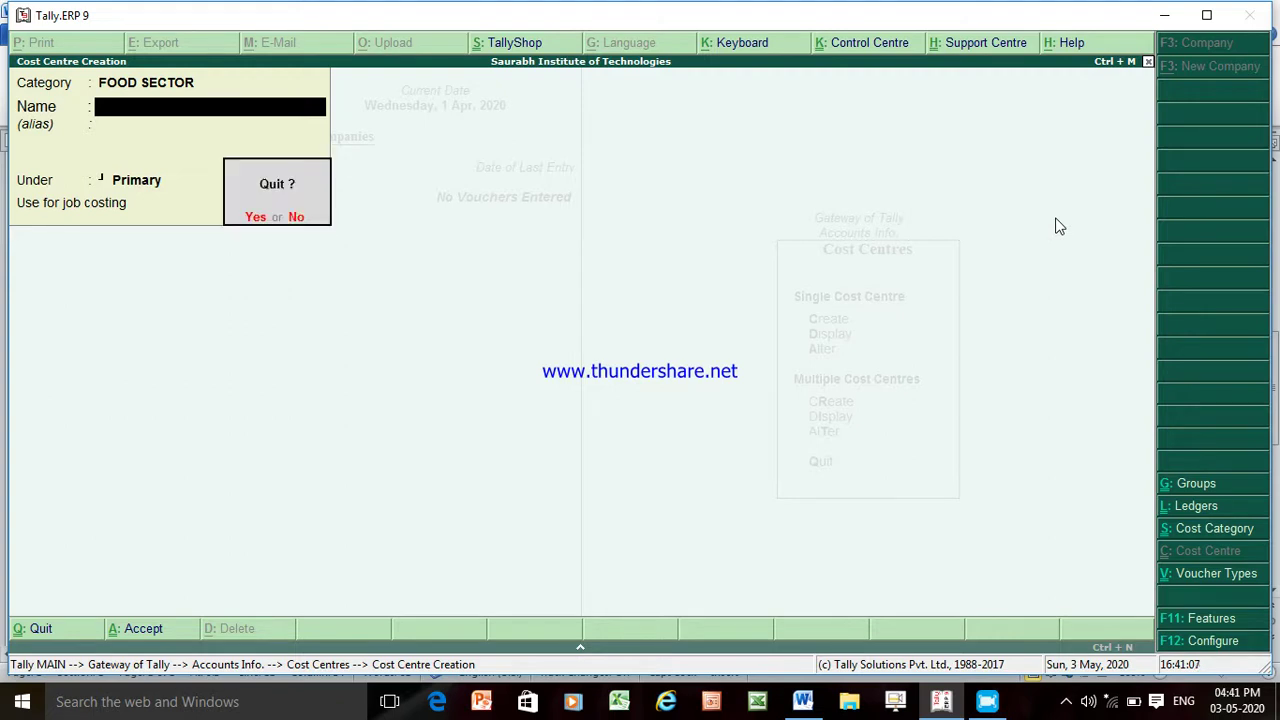
key("y")
key("Escape")
key("Escape")
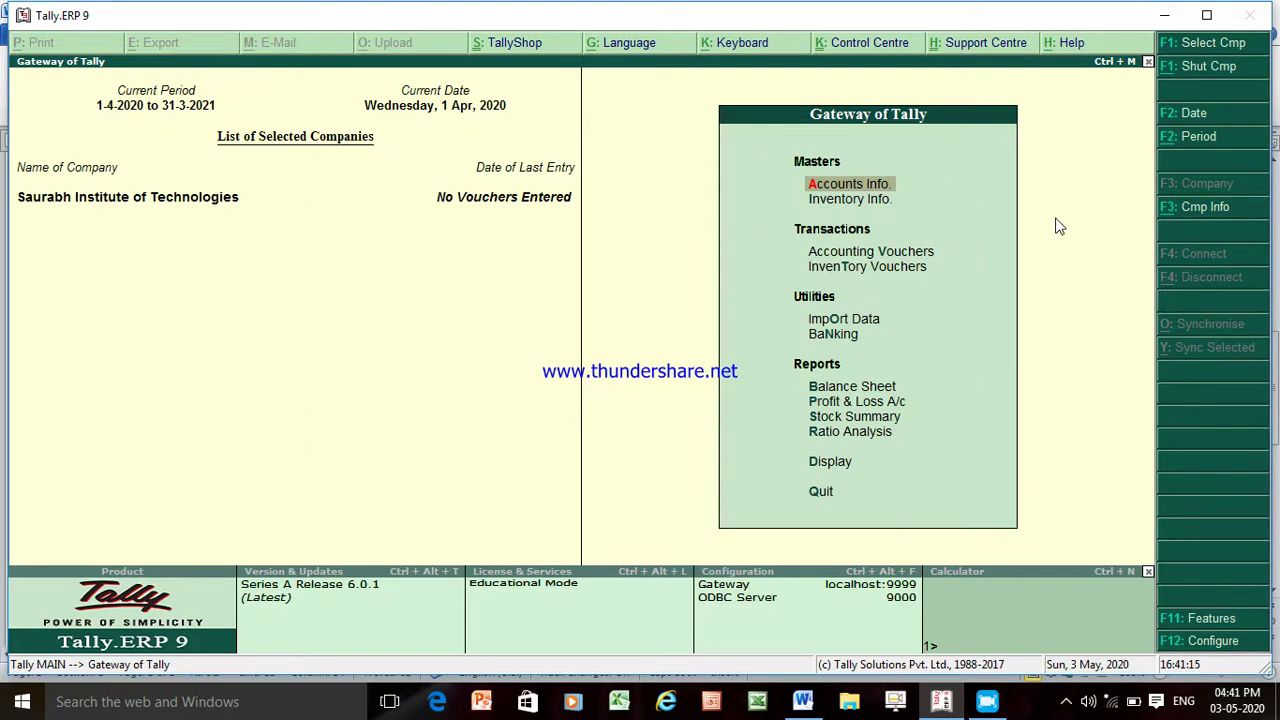
key("Down")
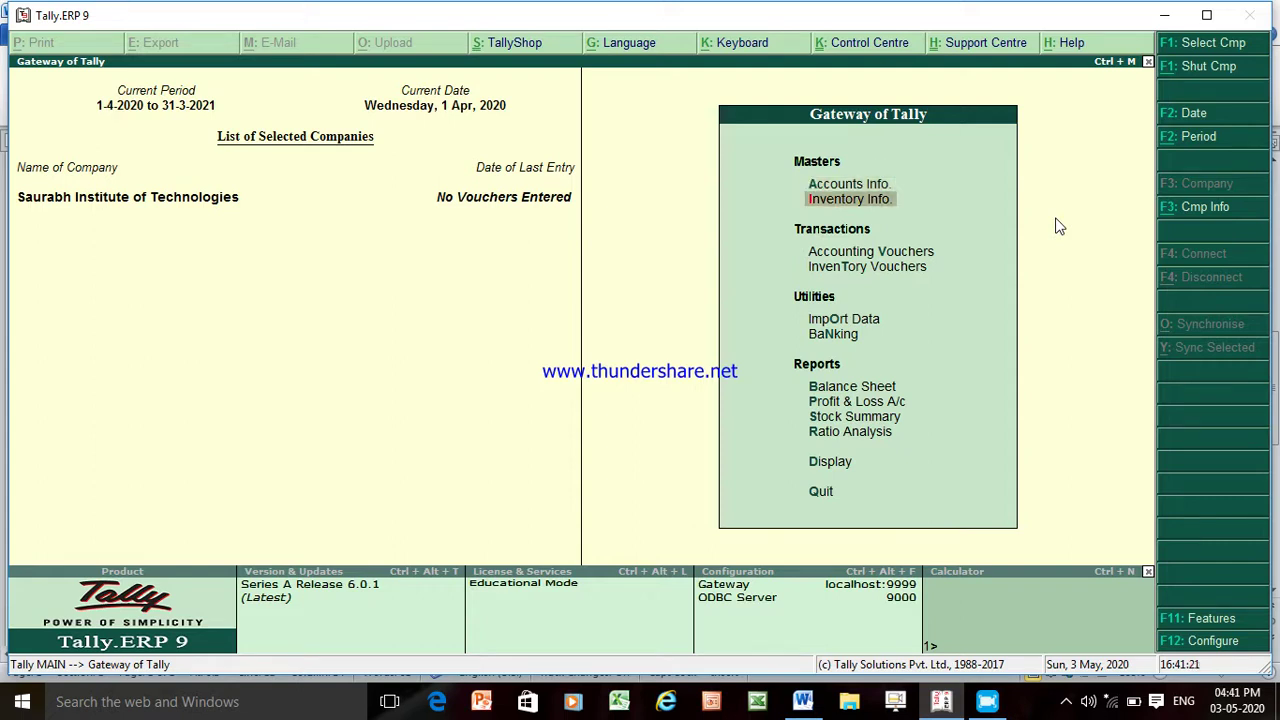
key("Return")
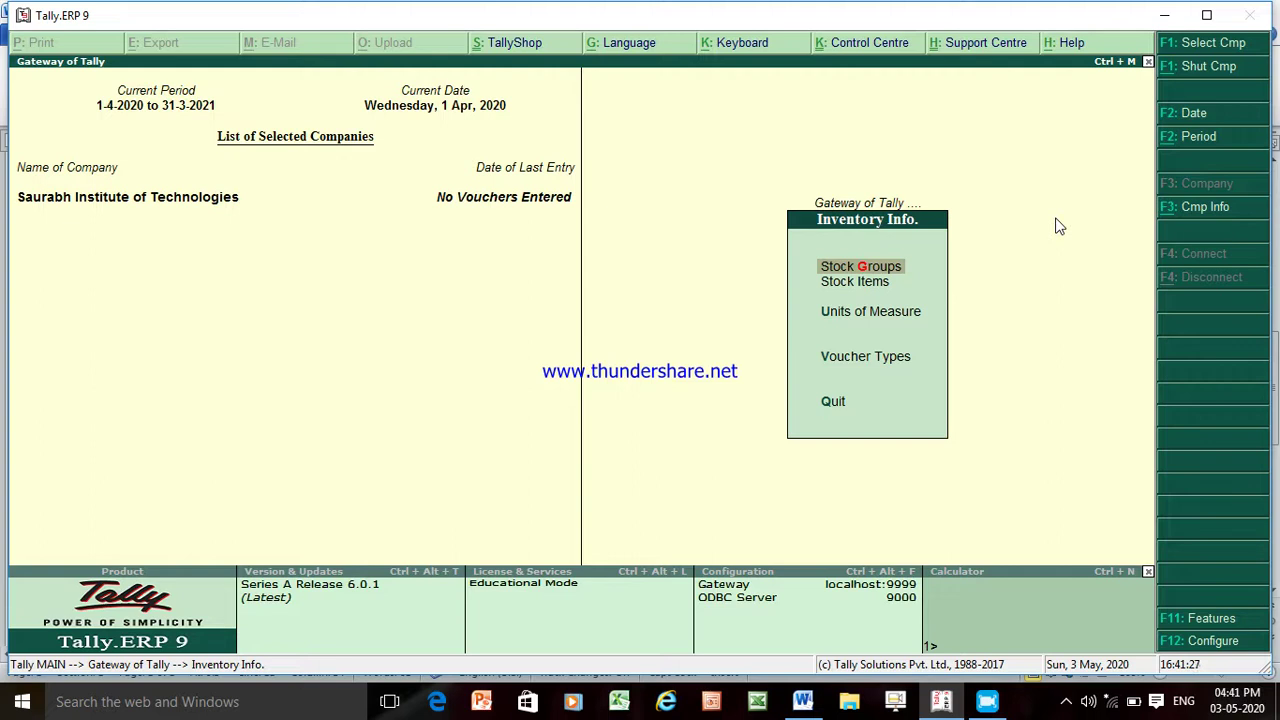
key("Down")
key("Up")
key("Return")
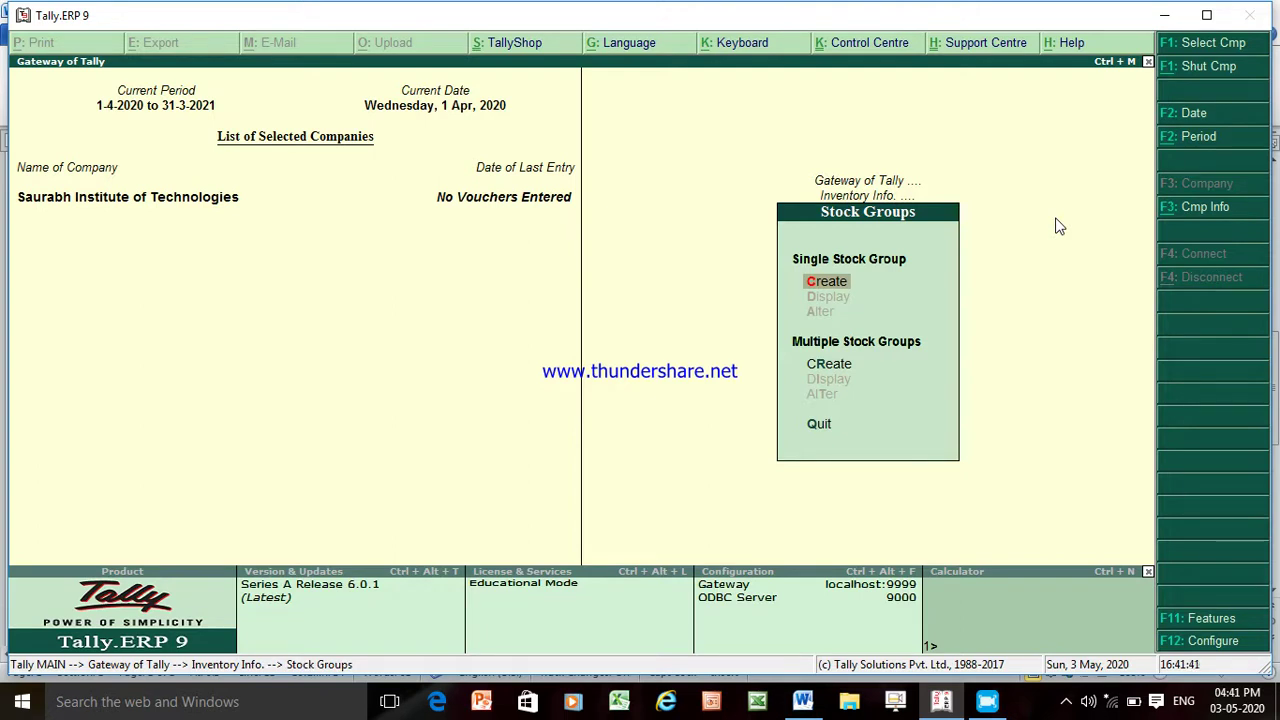
key("Down")
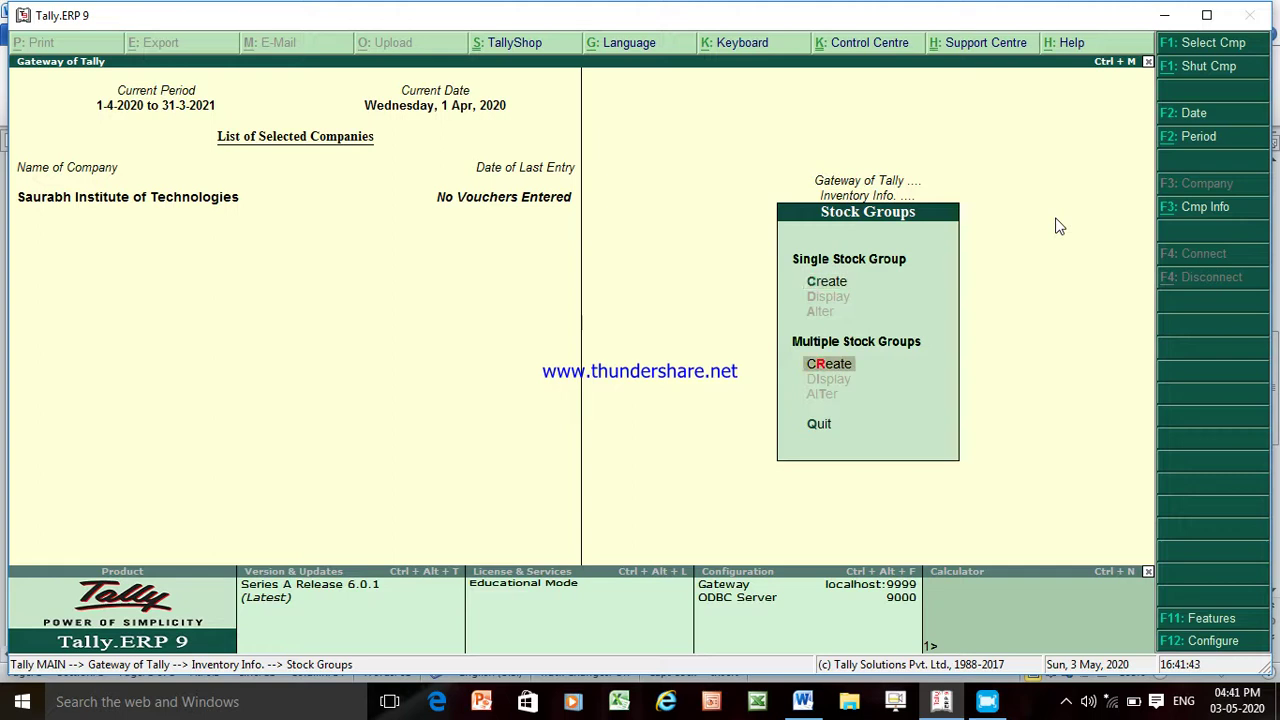
key("Up")
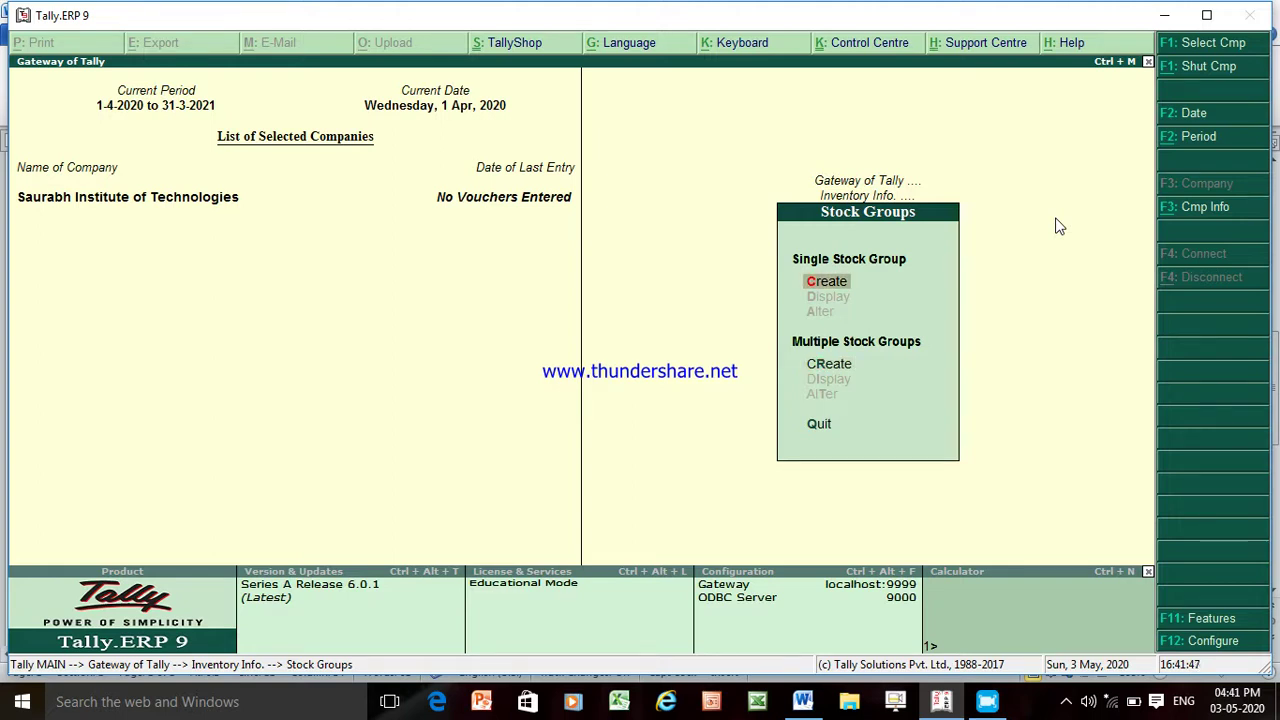
key("Return")
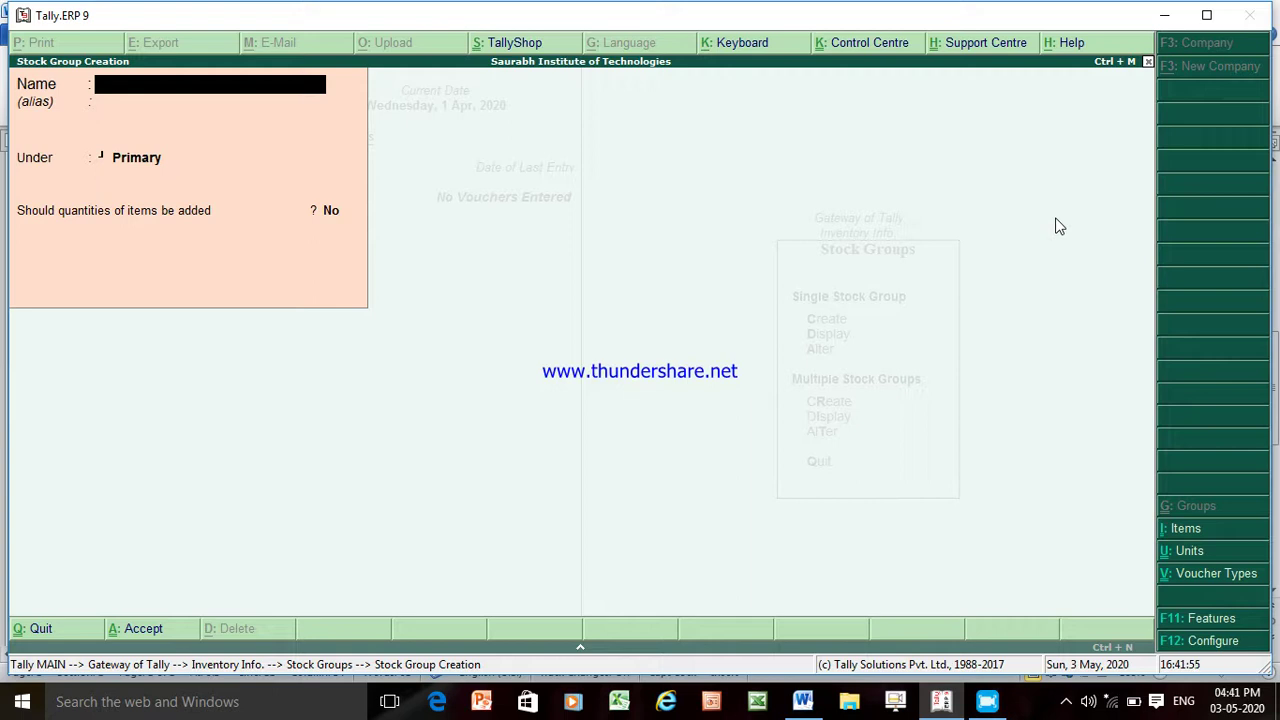
- Create the stock group FRUITS without an alias, under Primary, with adding of item quantities set to No
type("FRUITS")
key("Return")
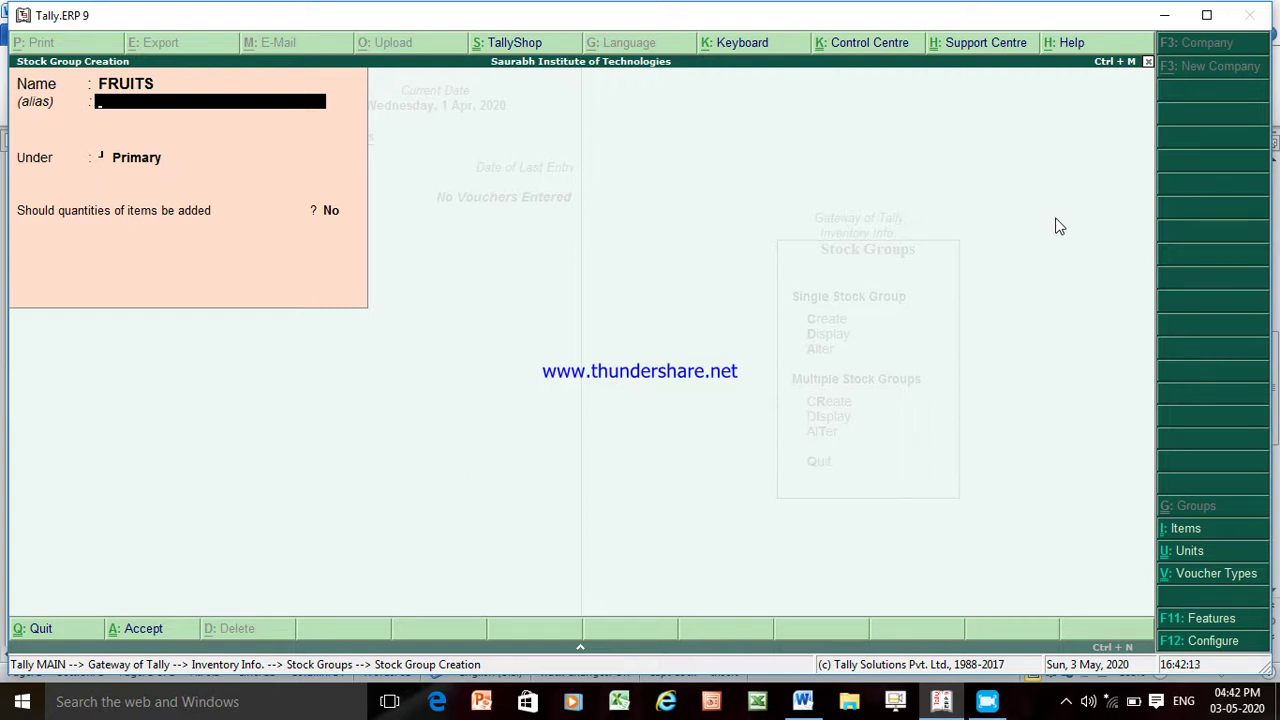
key("Return")
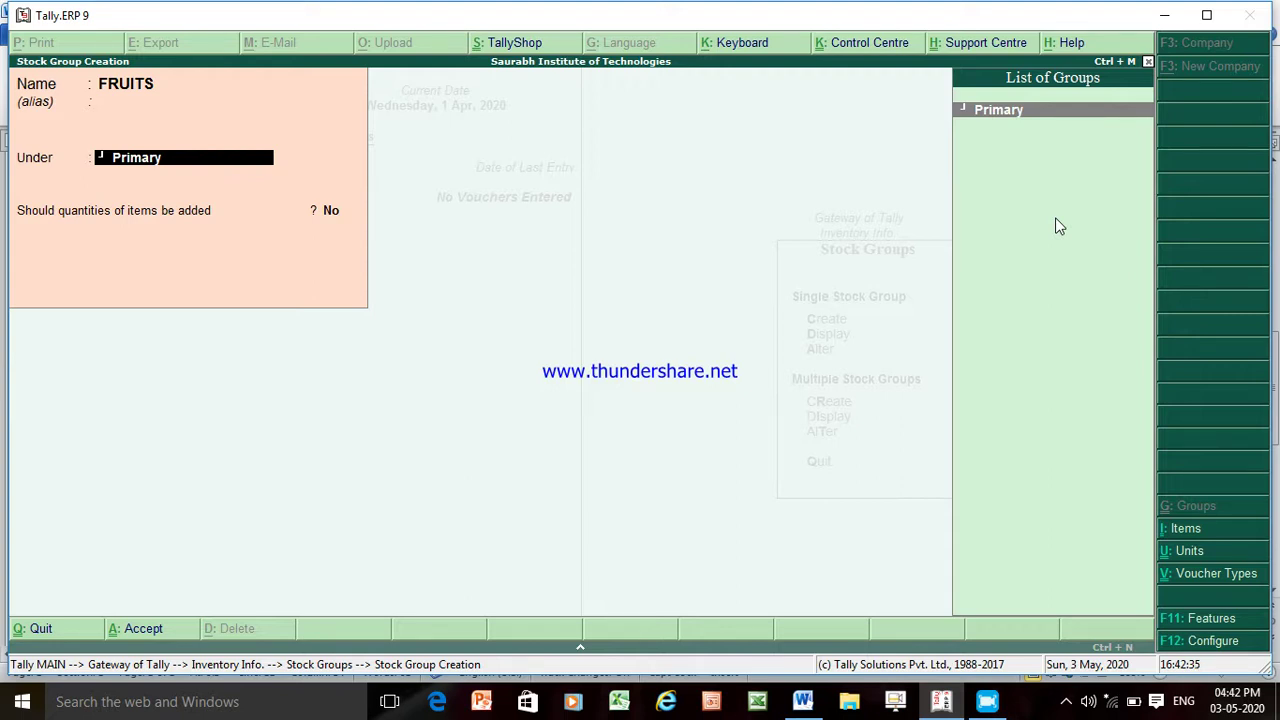
key("Return")
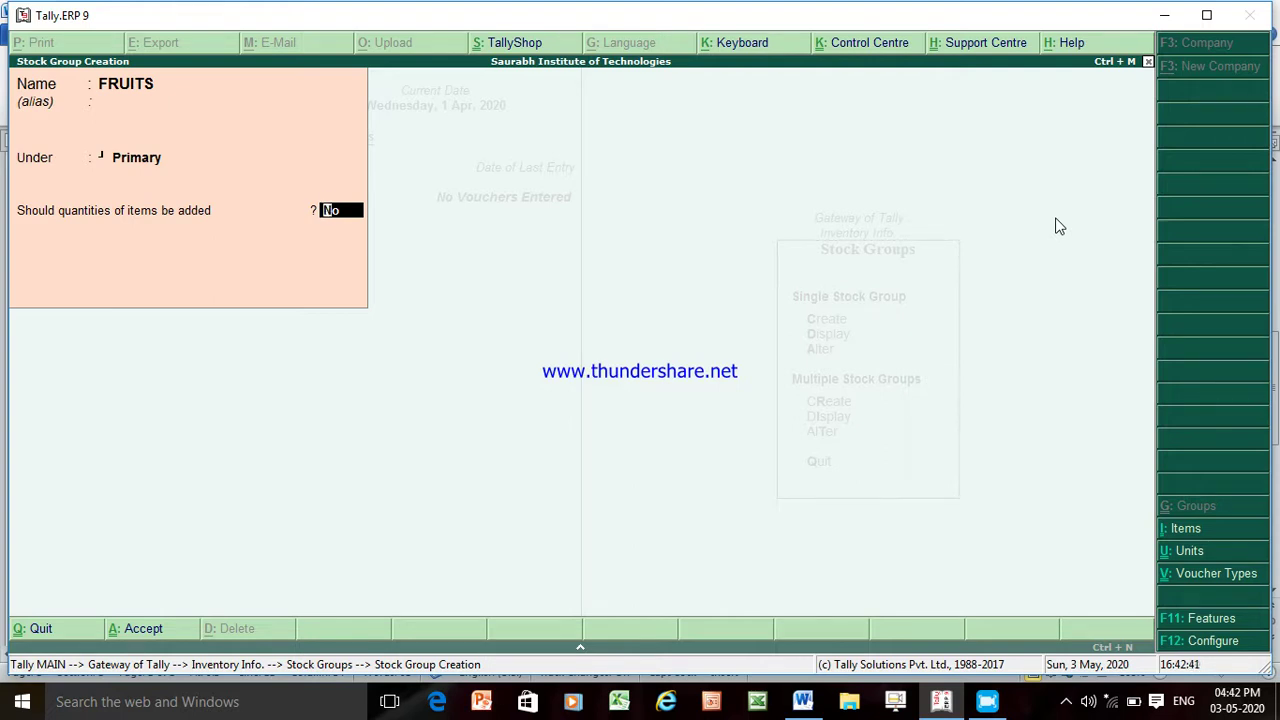
key("Return")
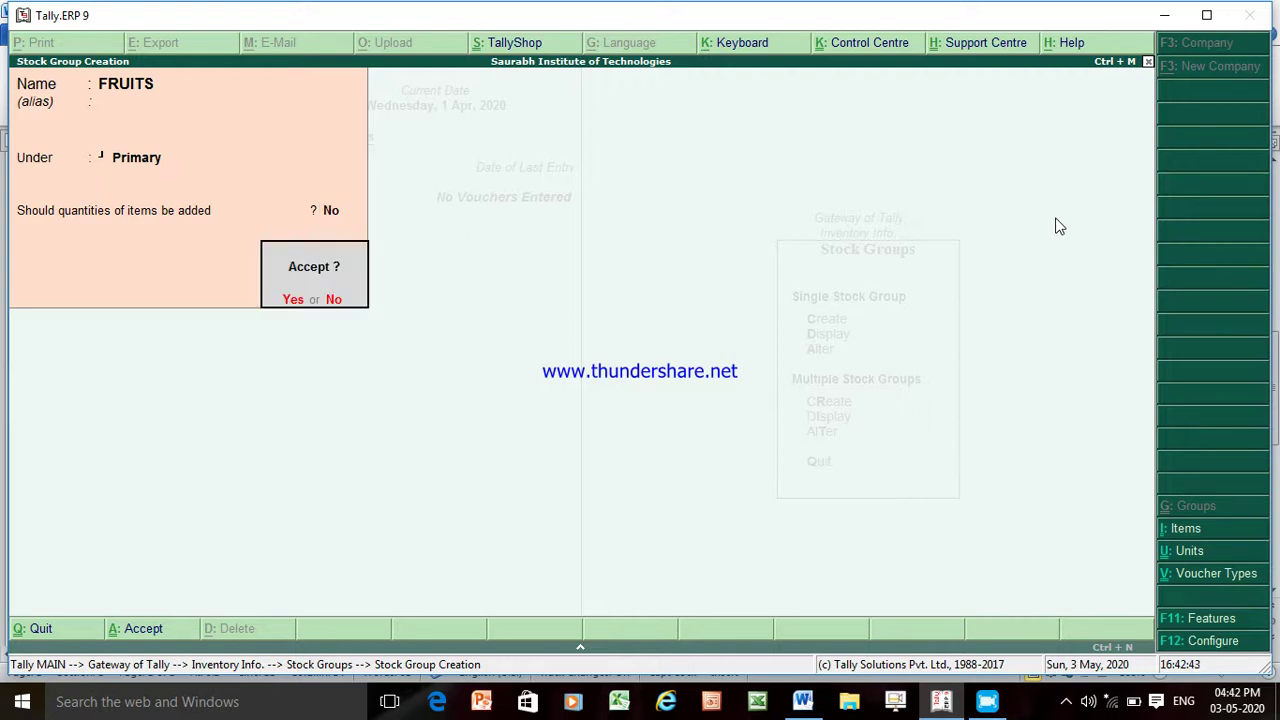
key("Return")
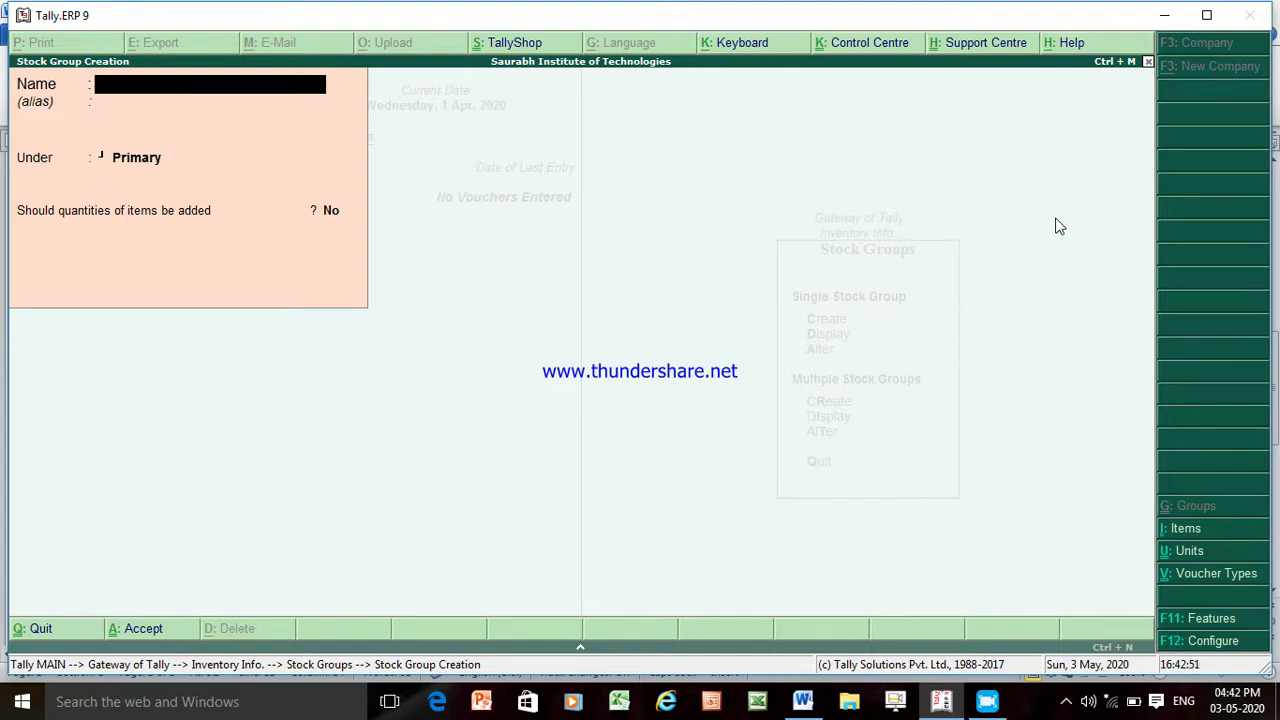
- Leave stock group creation and open the creation form for units of measure
key("Escape")
key("y")
key("Escape")
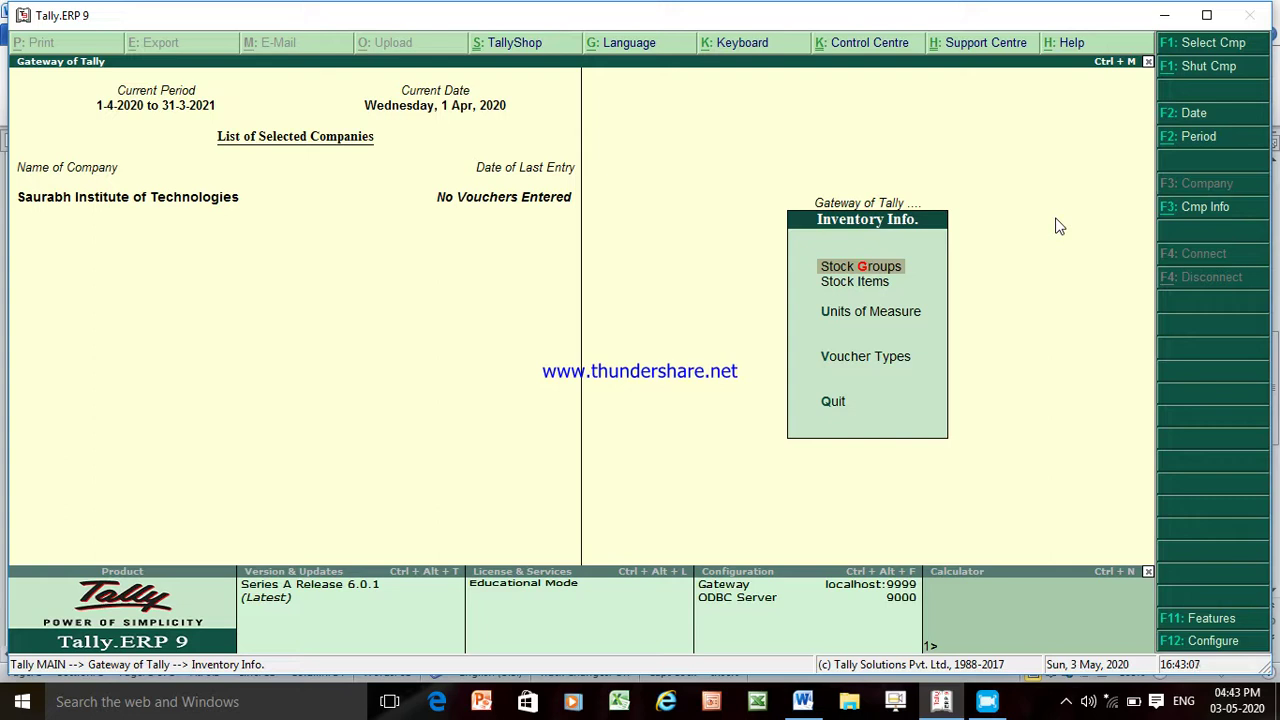
key("Down")
key("Down")
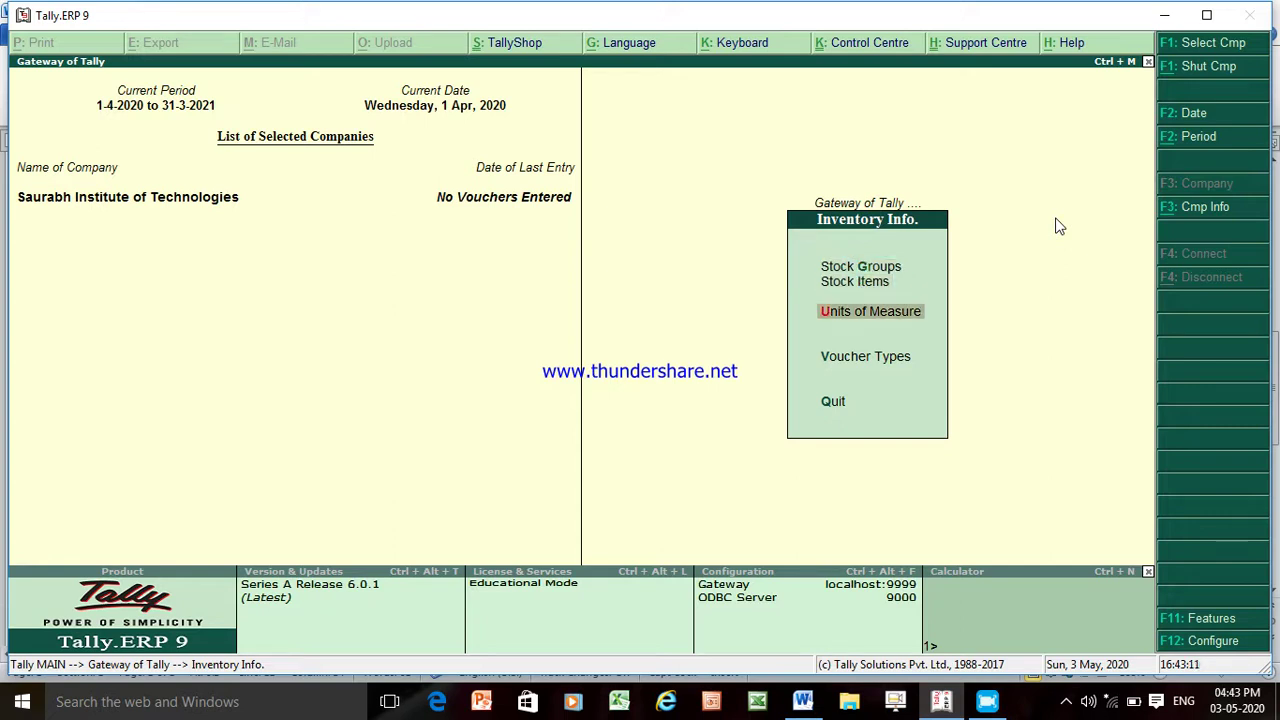
key("Return")
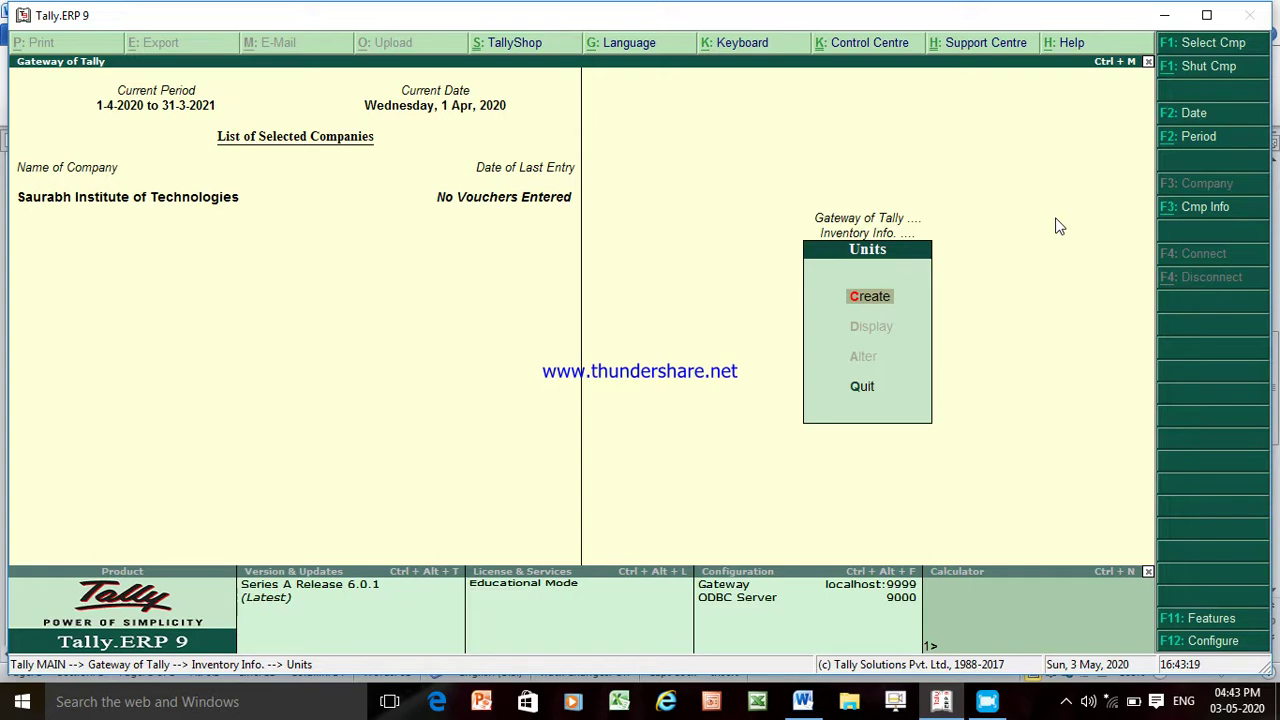
key("Up")
key("Down")
key("Return")
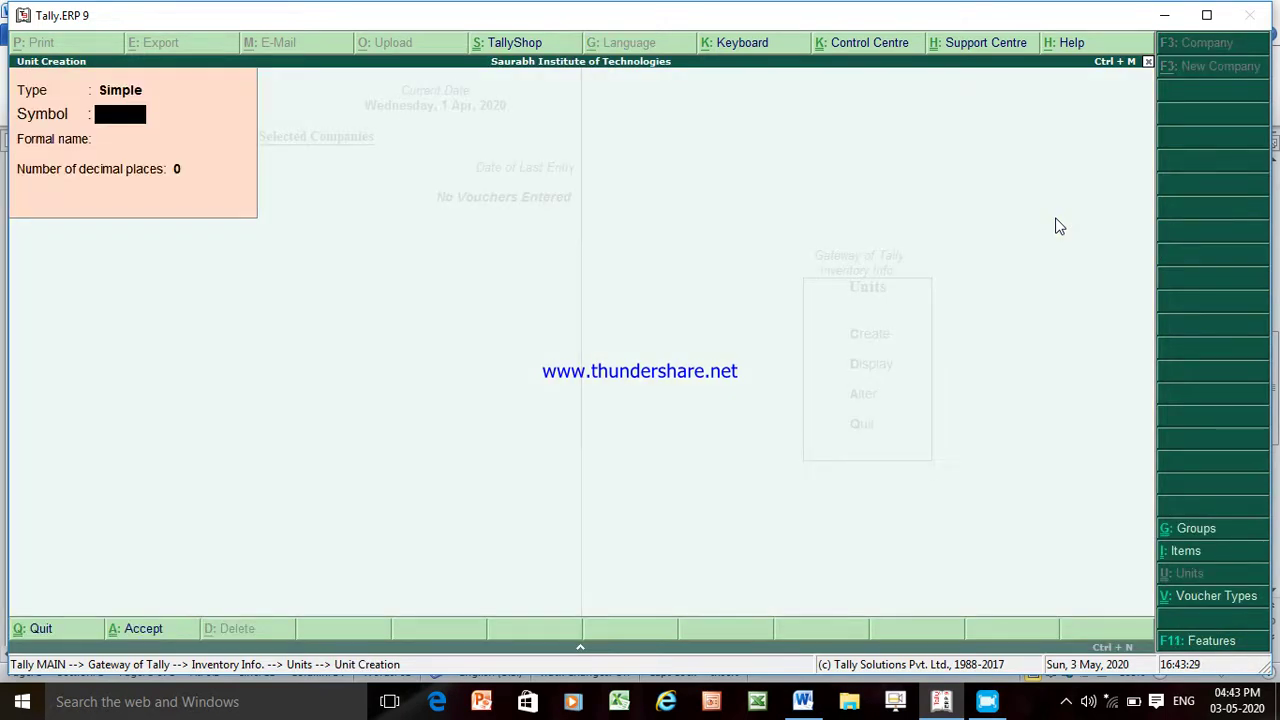
- Create the simple unit PCS with the formal name PIECES and 0 decimal places
type("PCS")
key("Return")
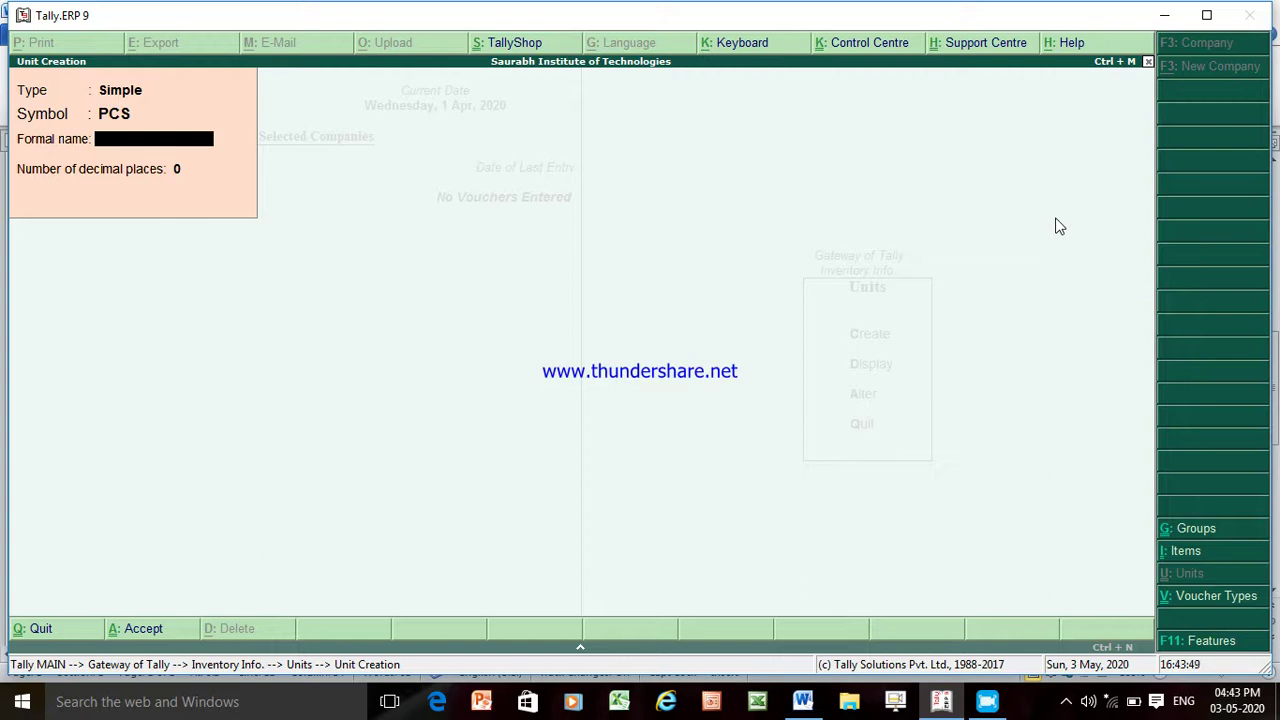
type("PIECES")
key("Return")
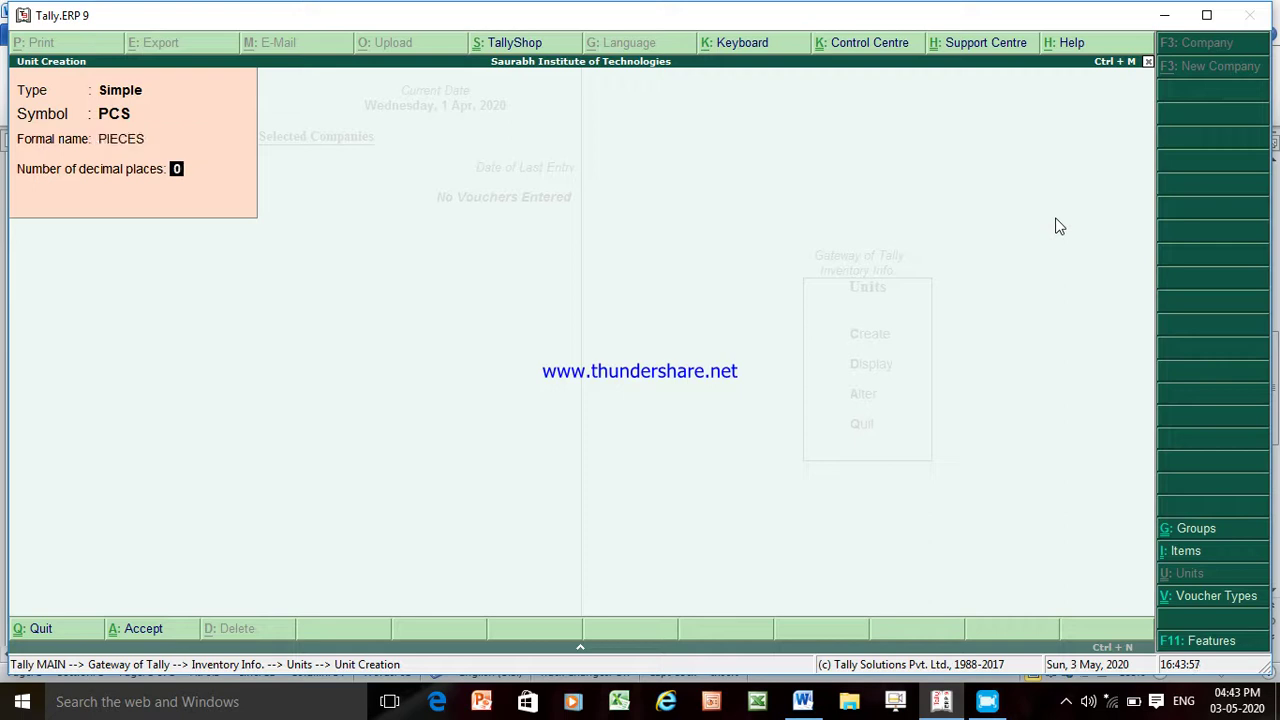
key("Return")
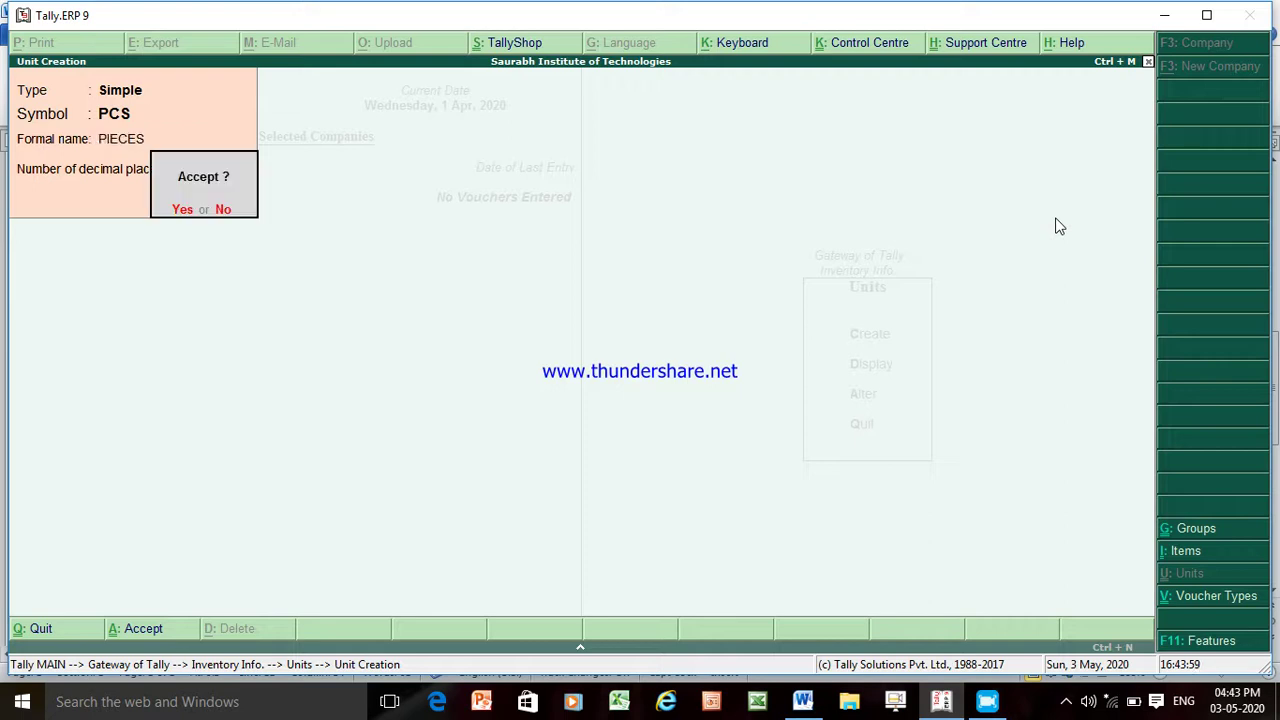
key("Return")
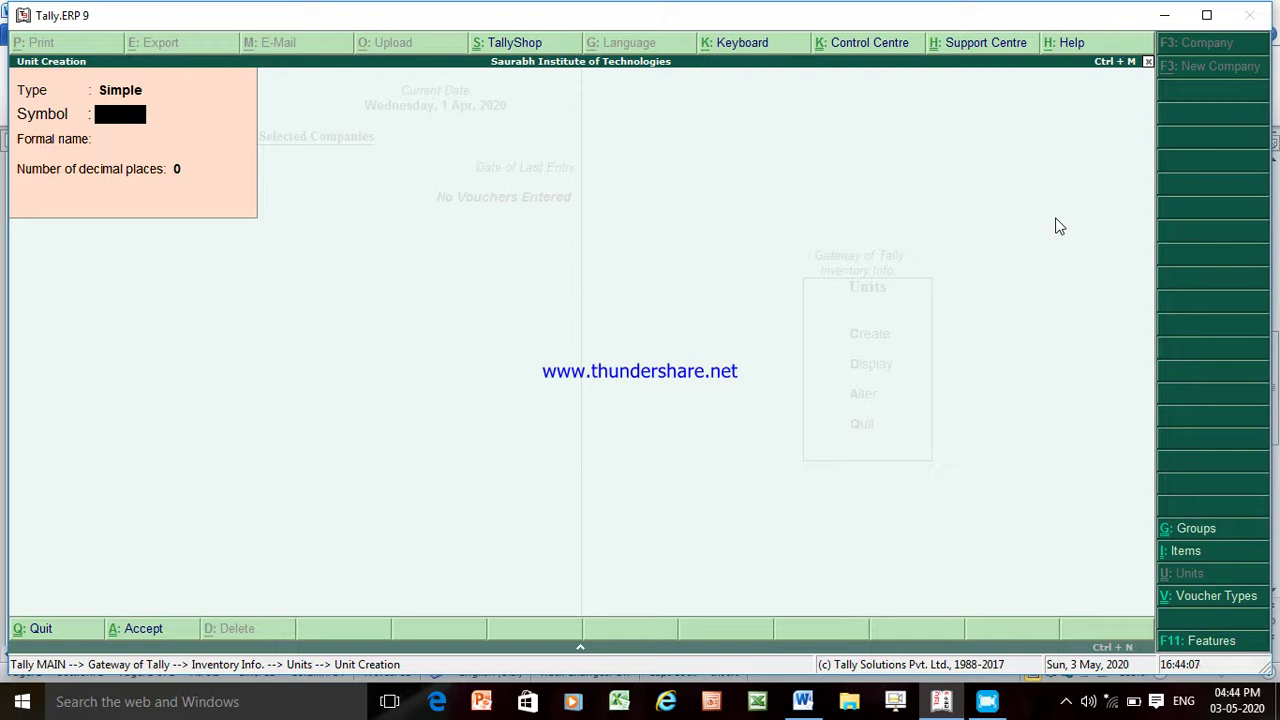
- Leave unit creation and open single stock item creation from the inventory masters
key("Escape")
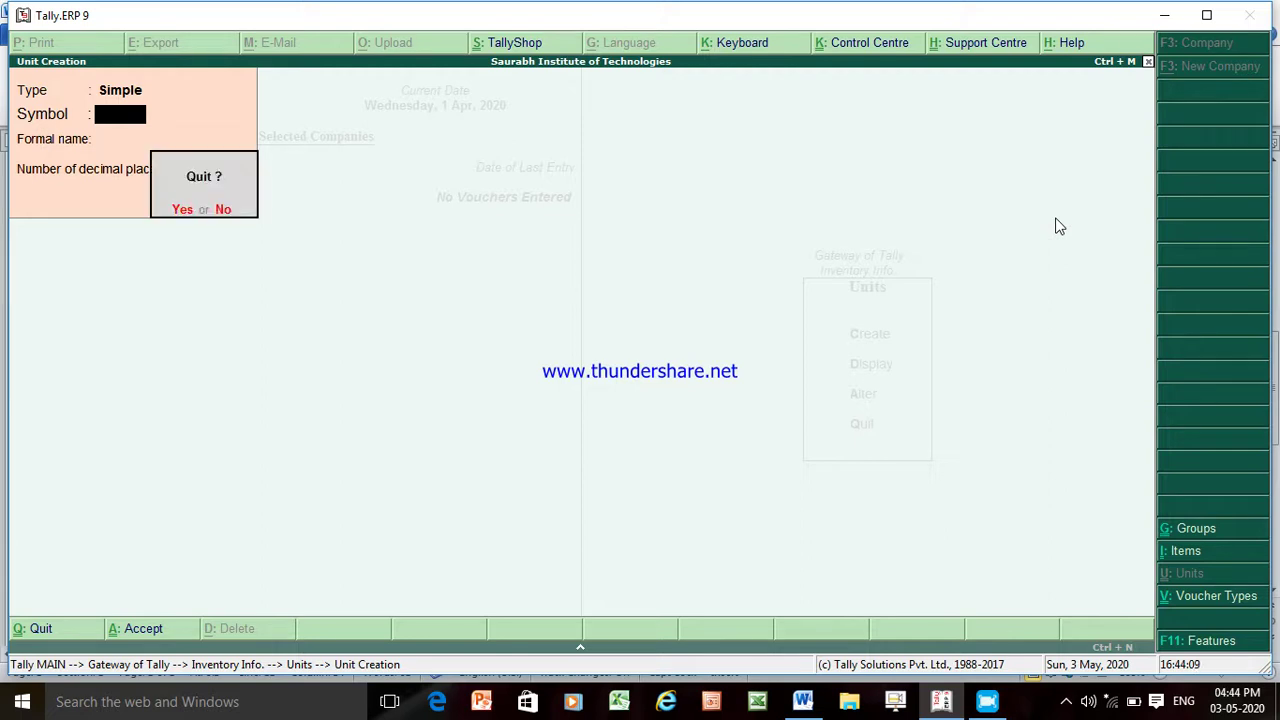
key("y")
key("Escape")
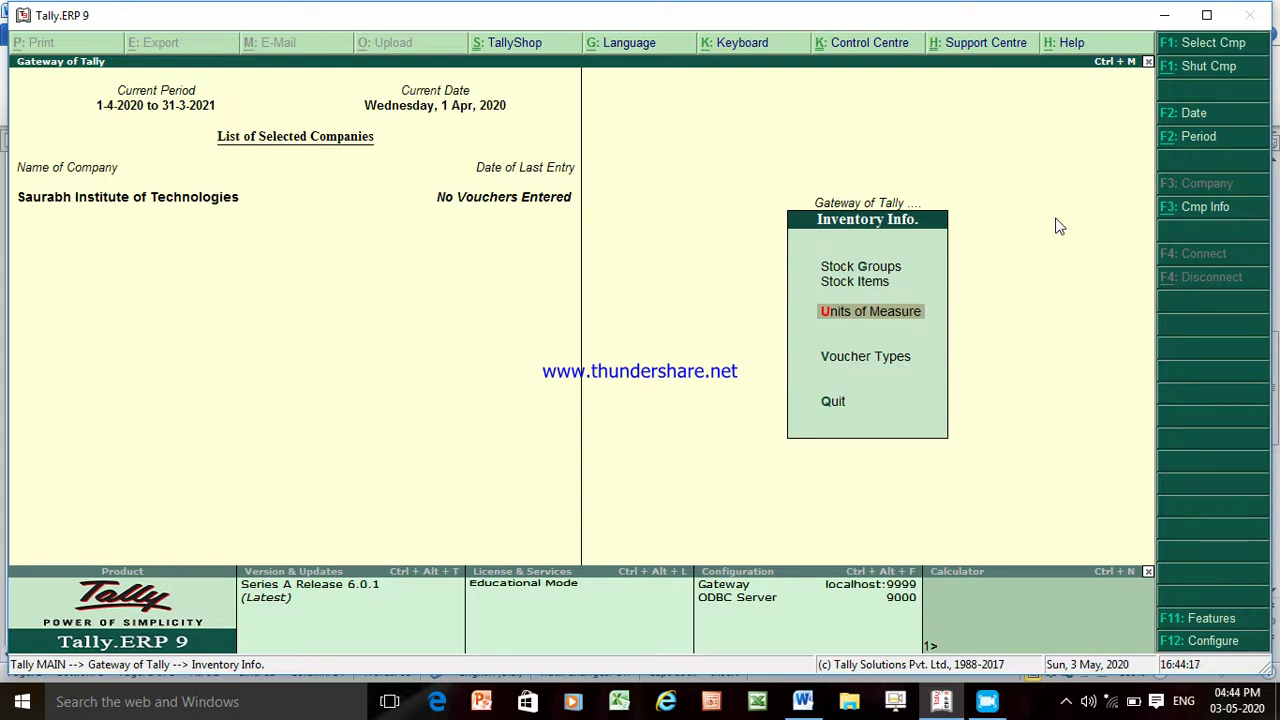
key("Up")
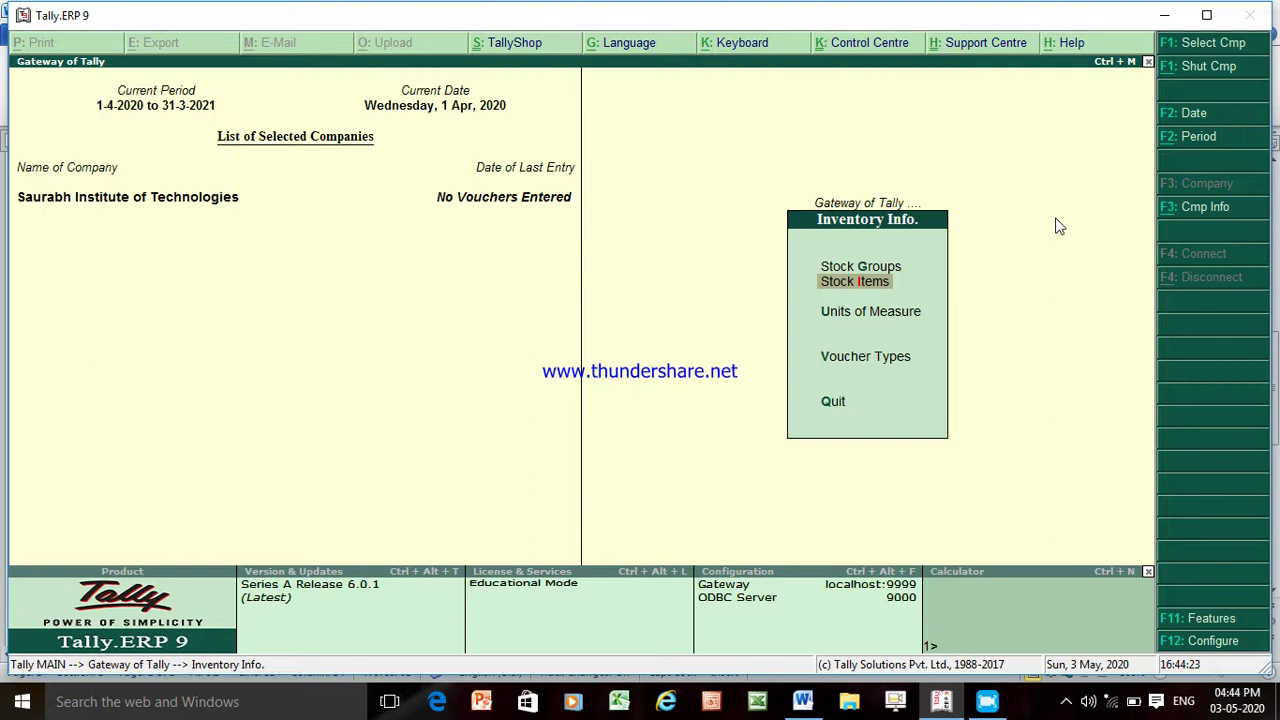
key("Return")
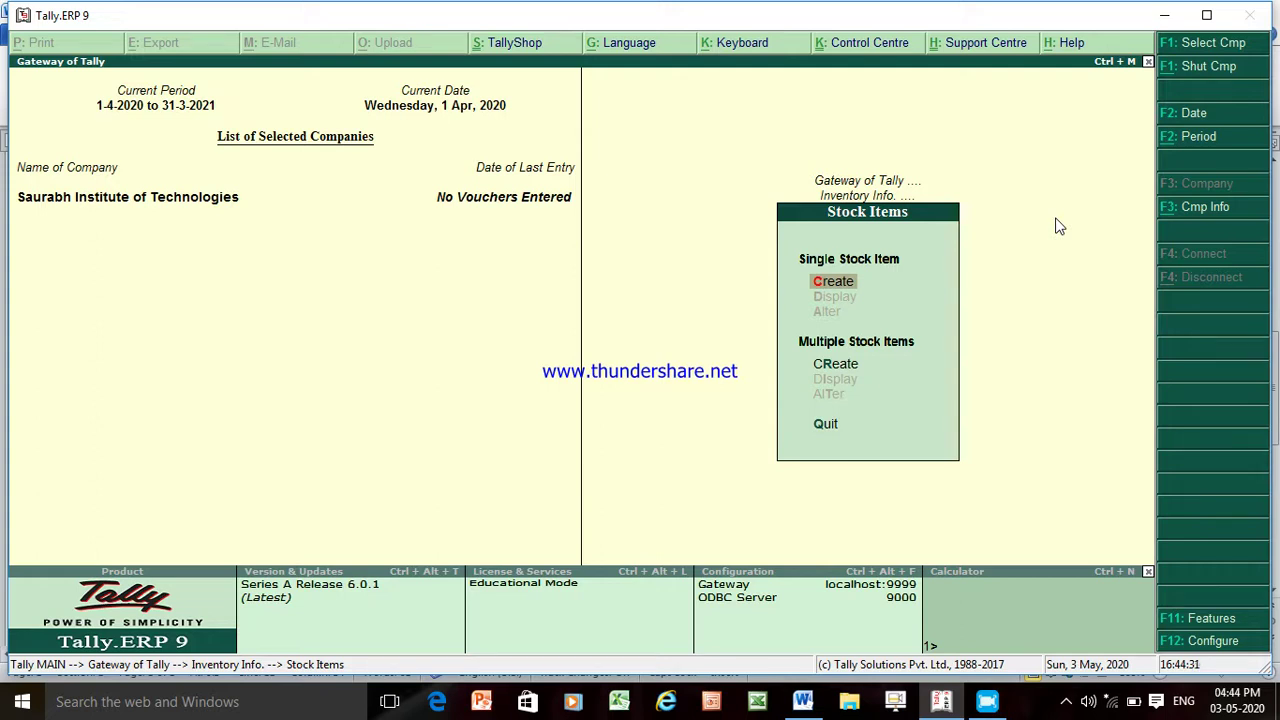
key("Down")
key("Up")
key("Return")
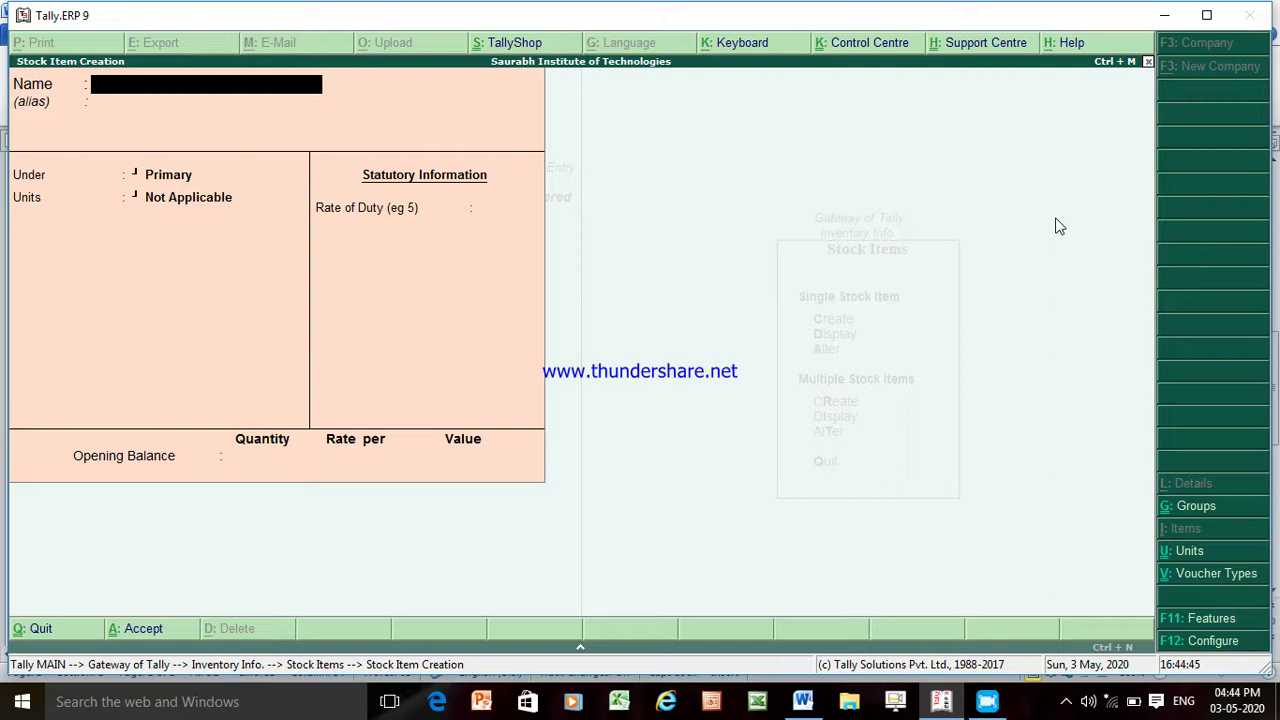
- Name the new stock item APPLE, without an alias, and place it under the FRUITS group
type("APPLE")
key("Return")
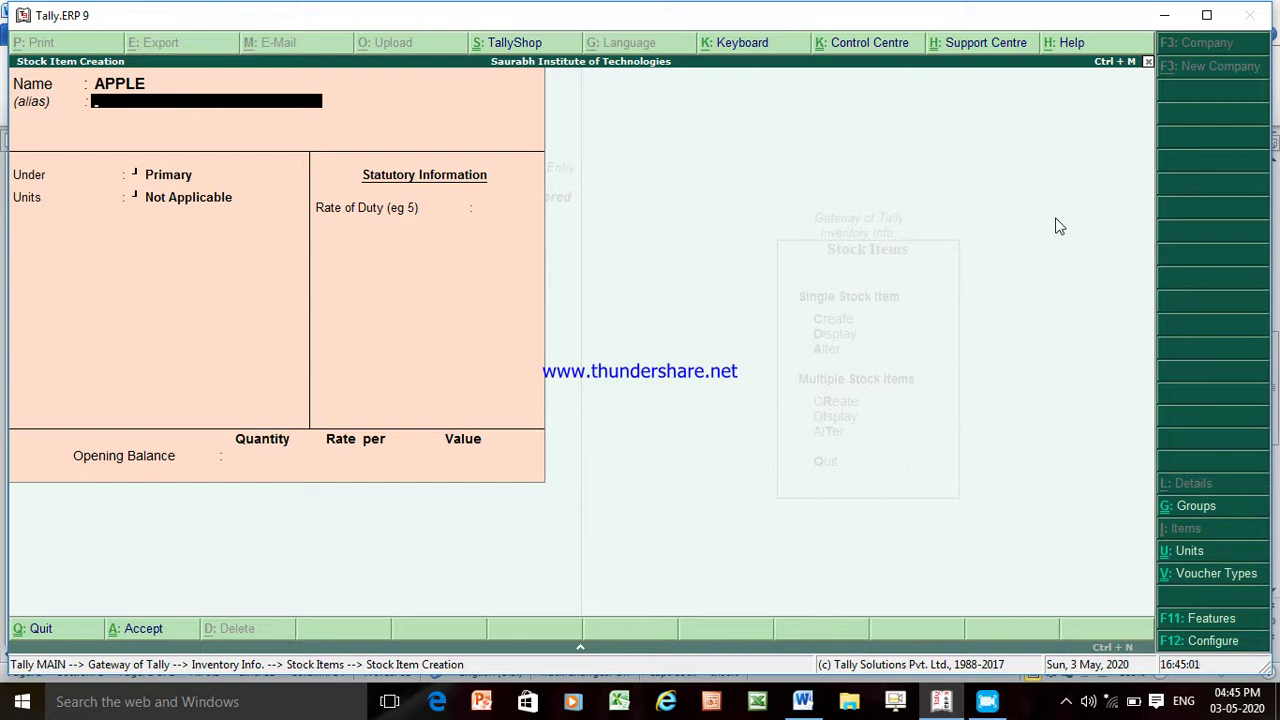
key("Return")
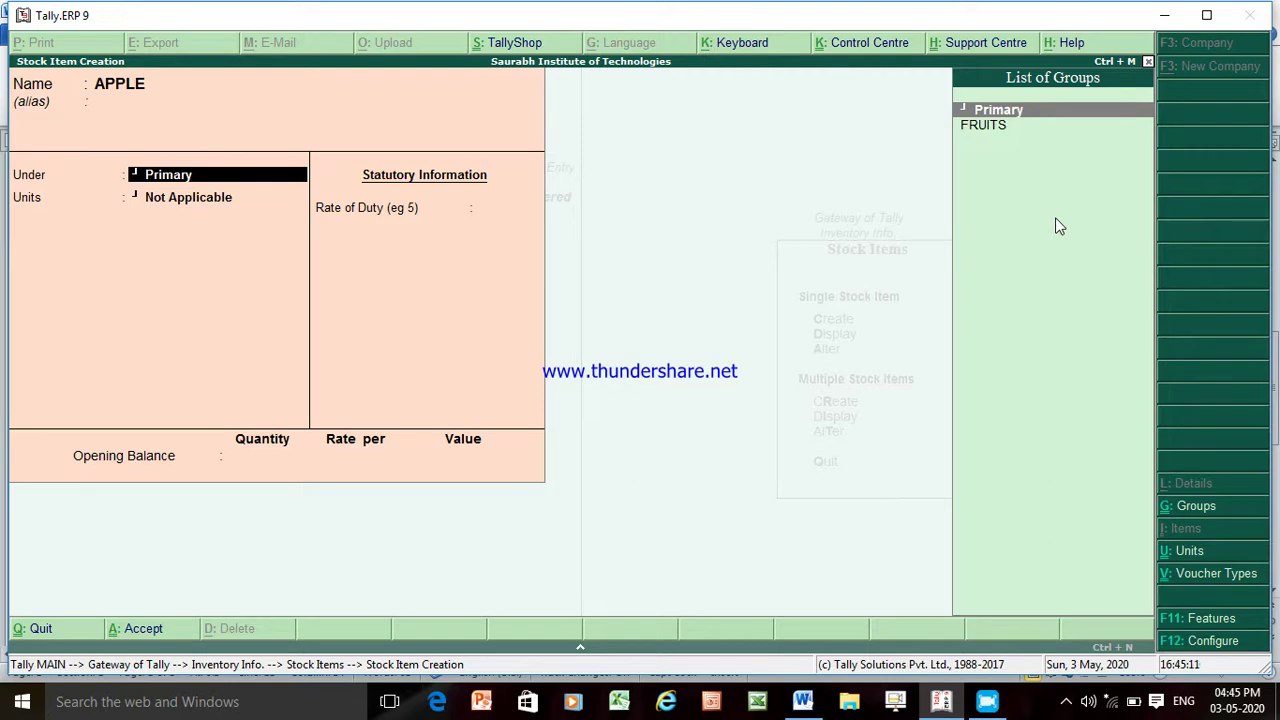
key("Down")
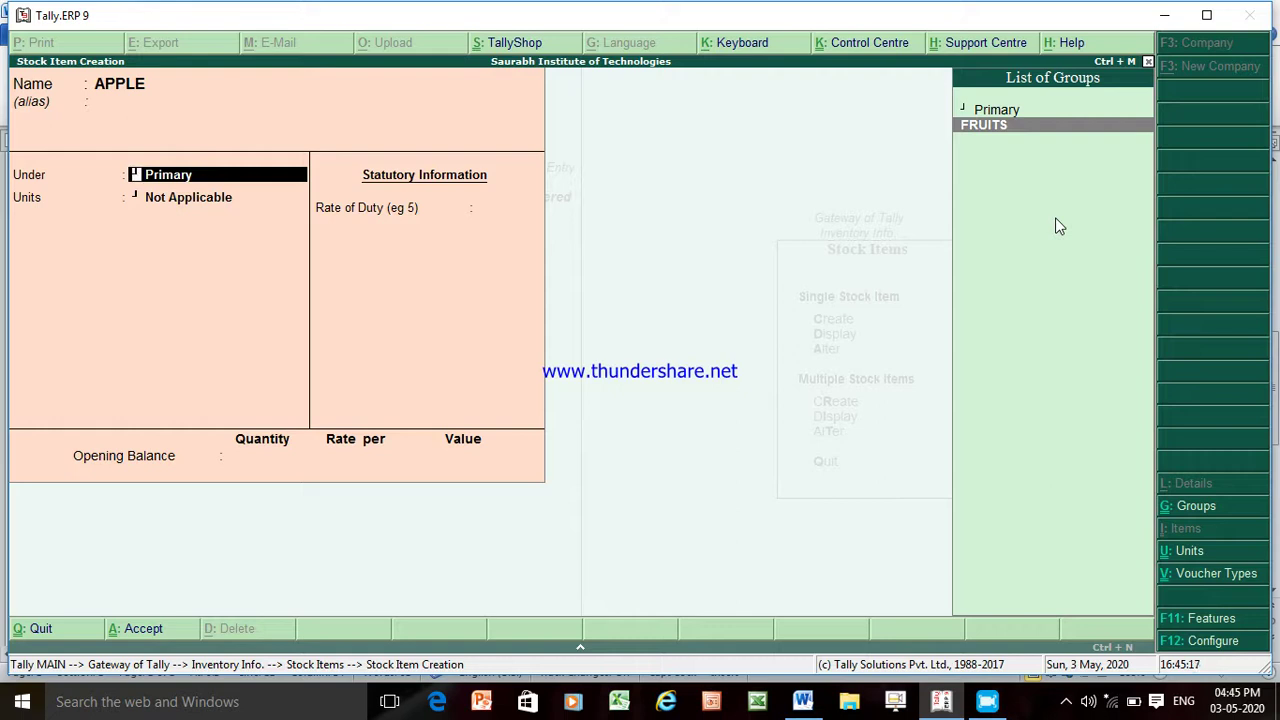
key("Return")
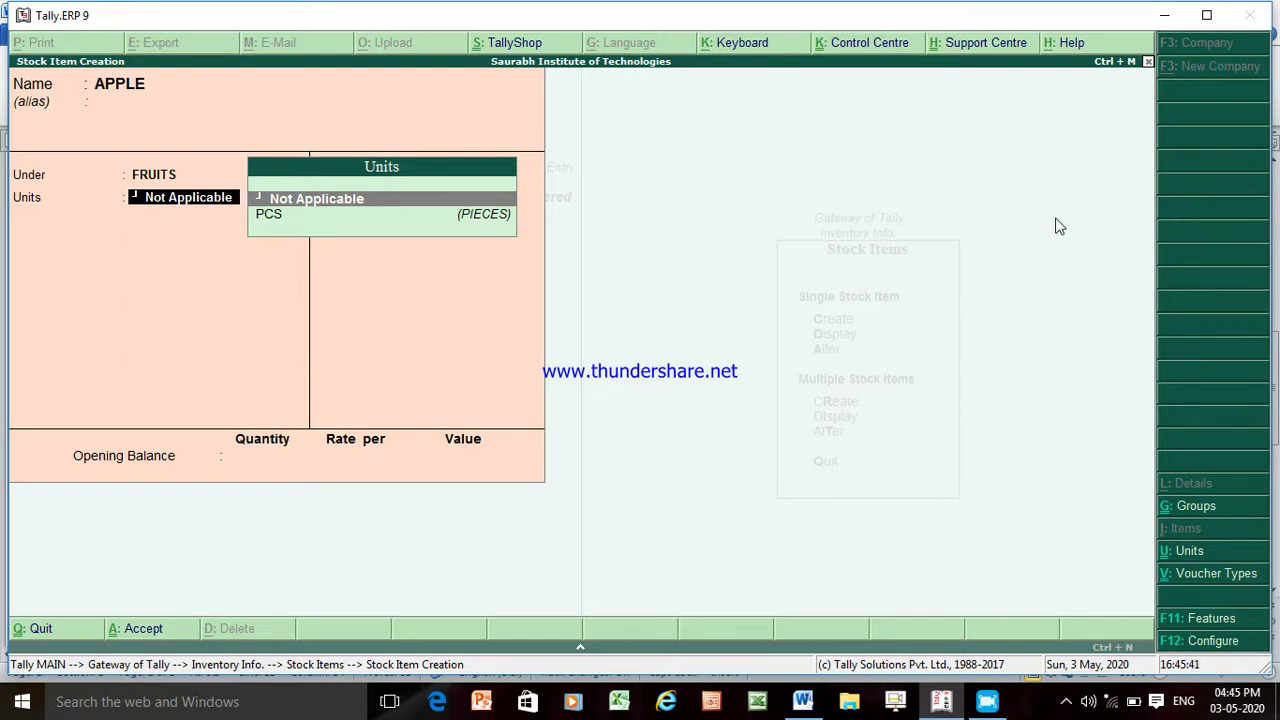
- Create the unit KG (KILOGRAM) with 0 decimal places from within the APPLE item as its unit, and leave the rate of duty at 0
key("alt+c")
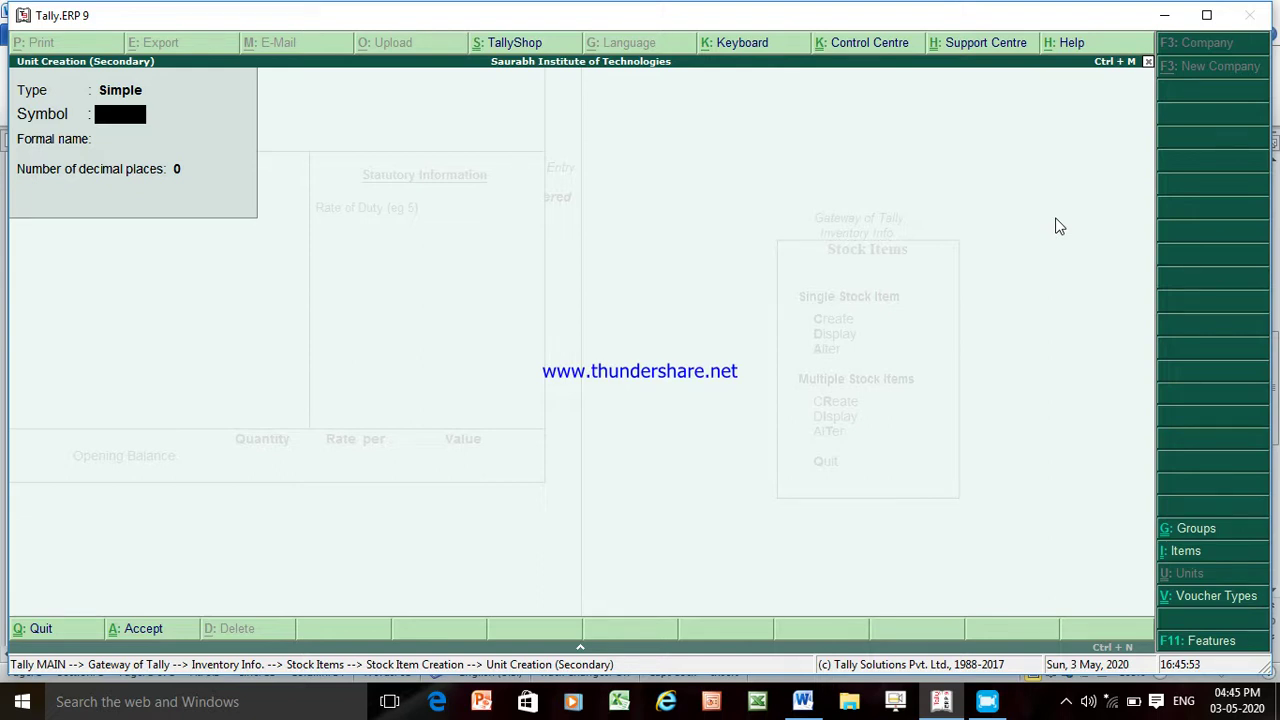
type("KG")
key("Return")
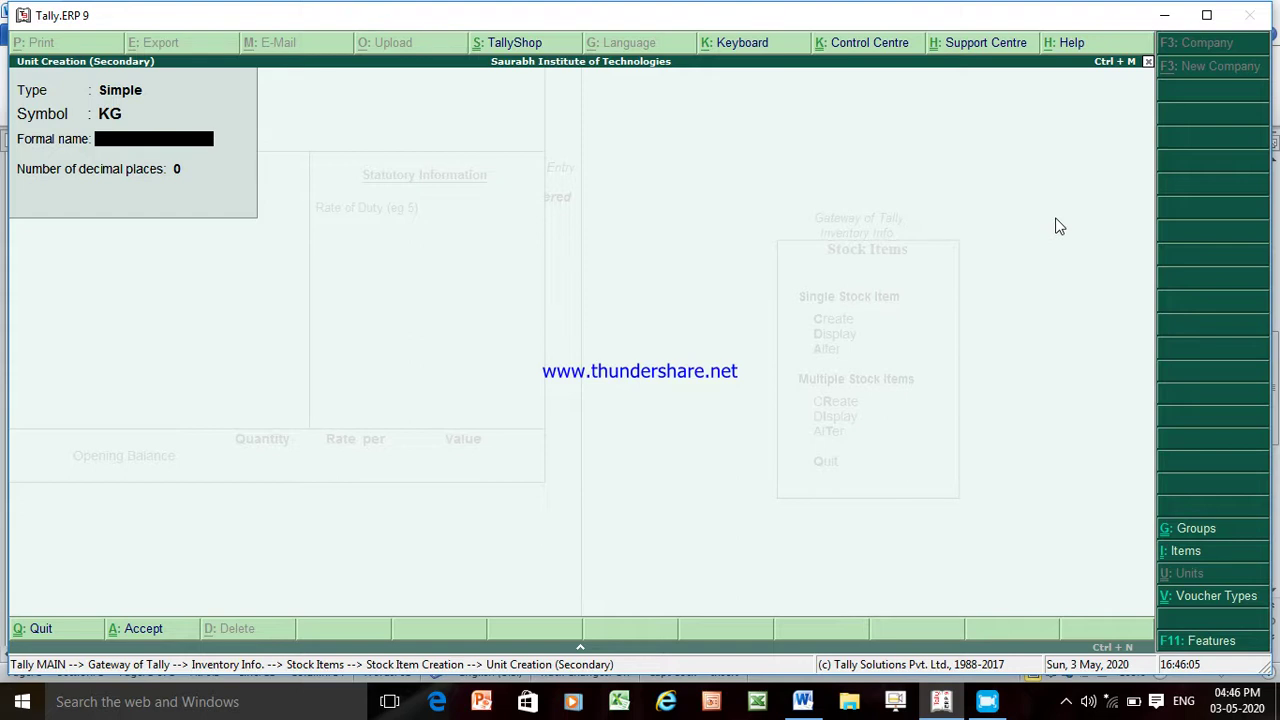
type("KiLOGRAM")
key("Return")
key("Return")
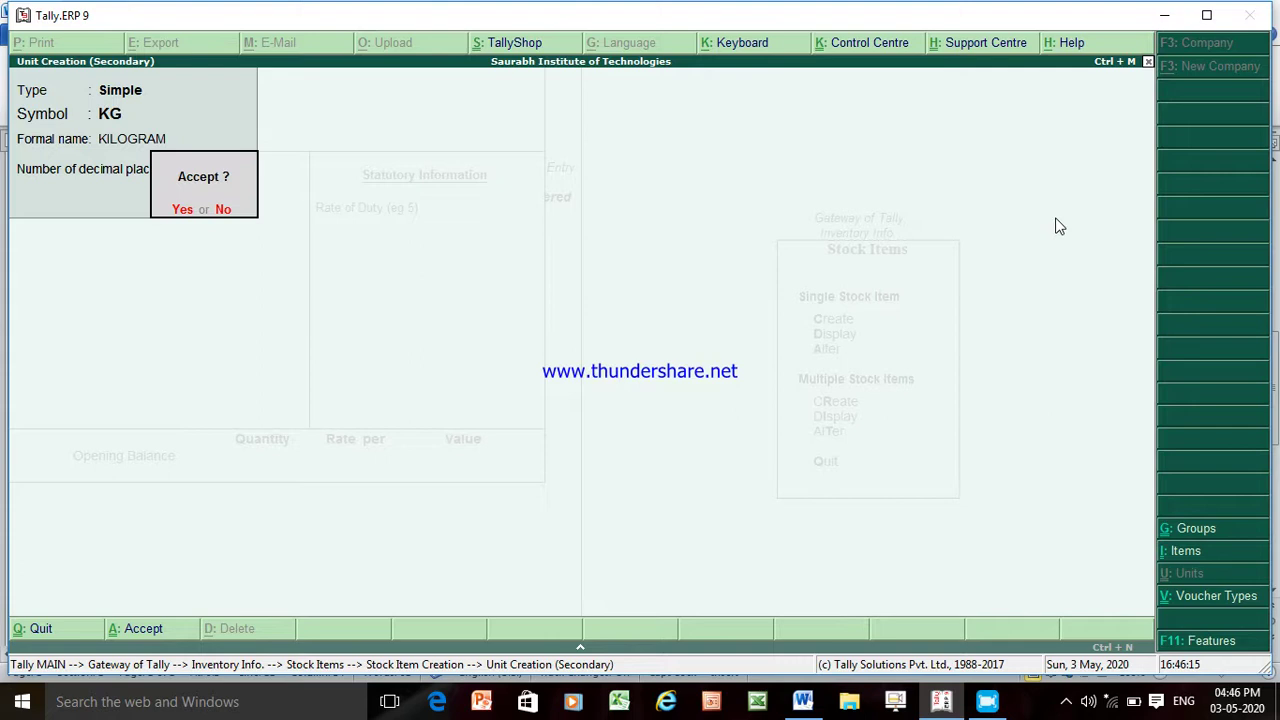
key("Return")
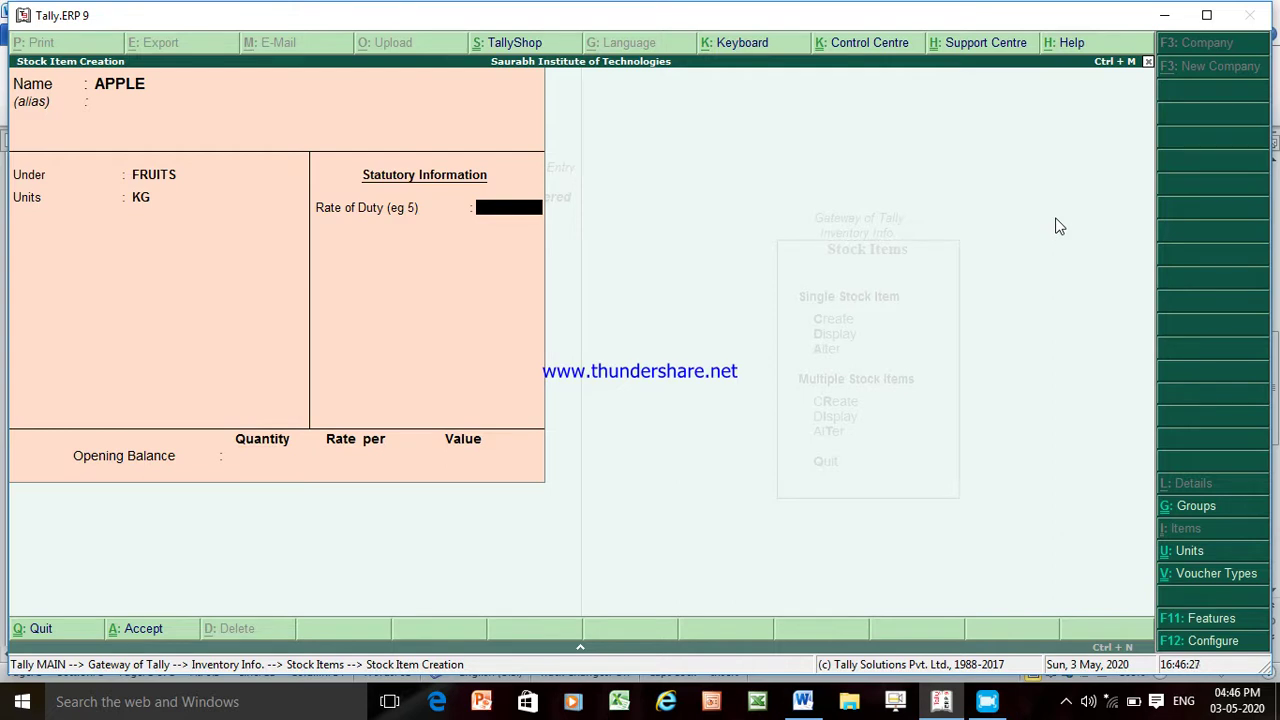
key("Return")
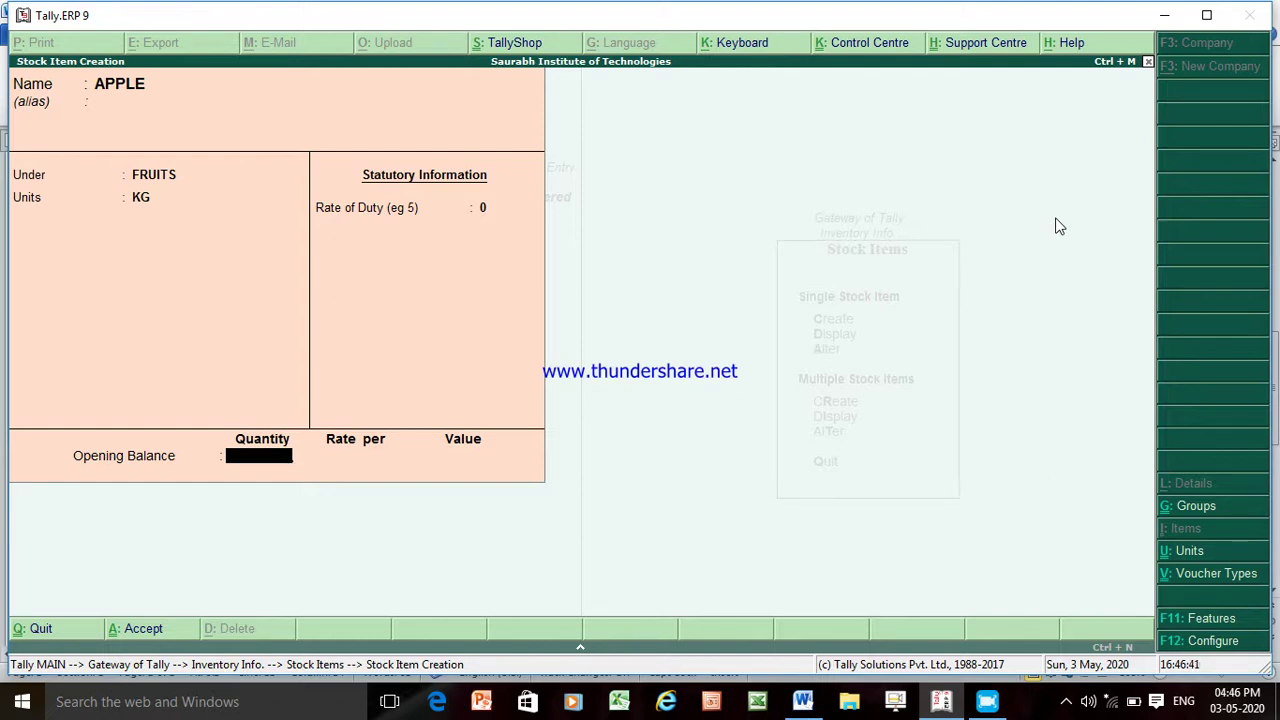
- Give the APPLE item an opening balance of 100 KG at a rate of 10 per KG and save it
type("100")
key("Return")
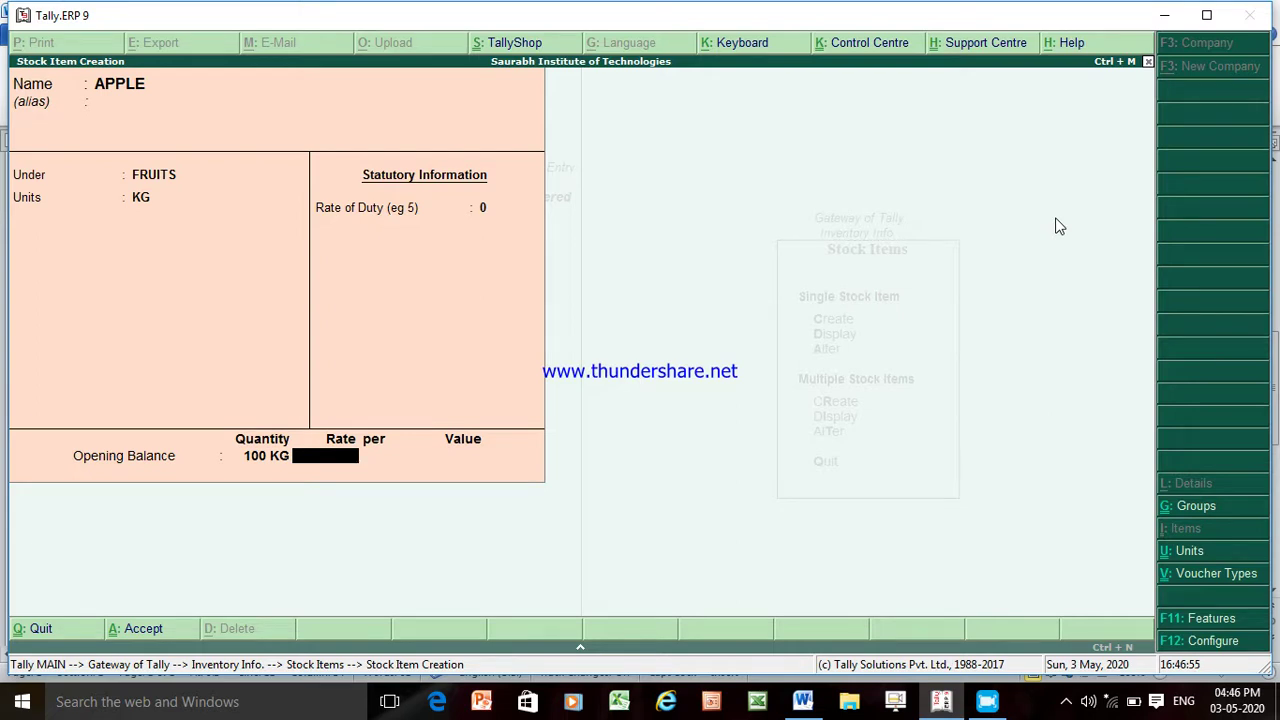
type("10")
key("Return")
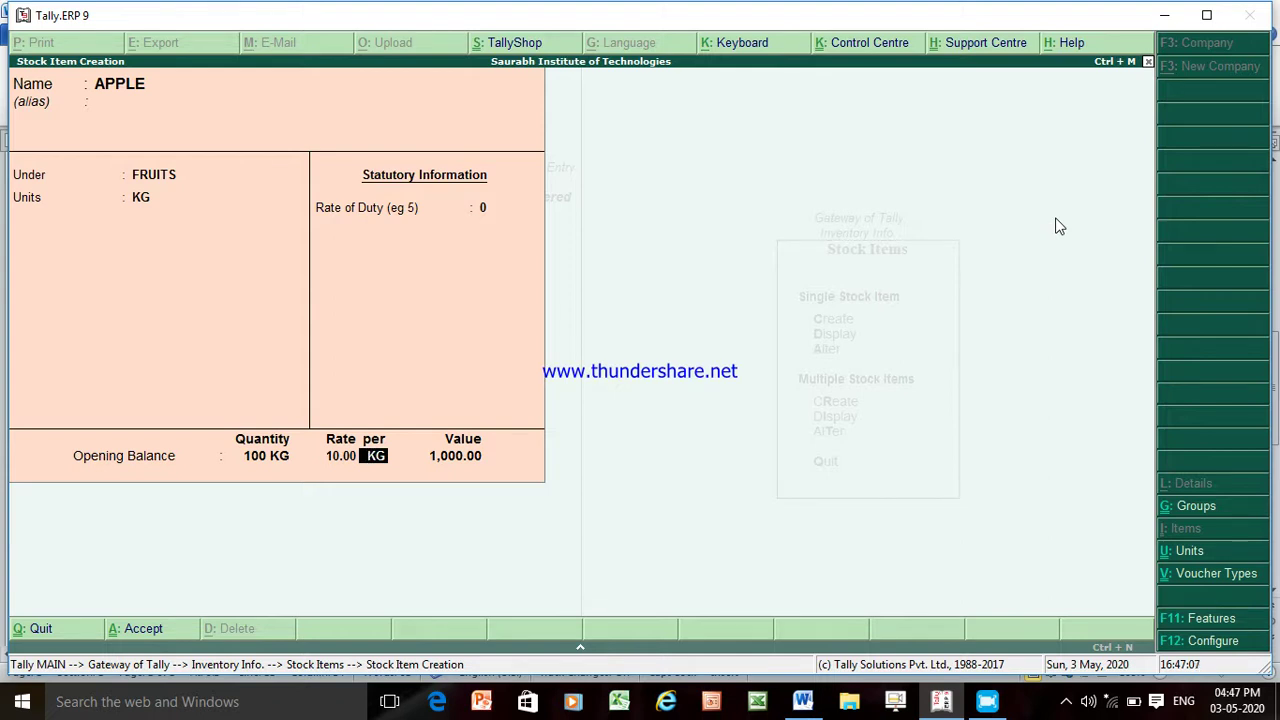
key("Return")
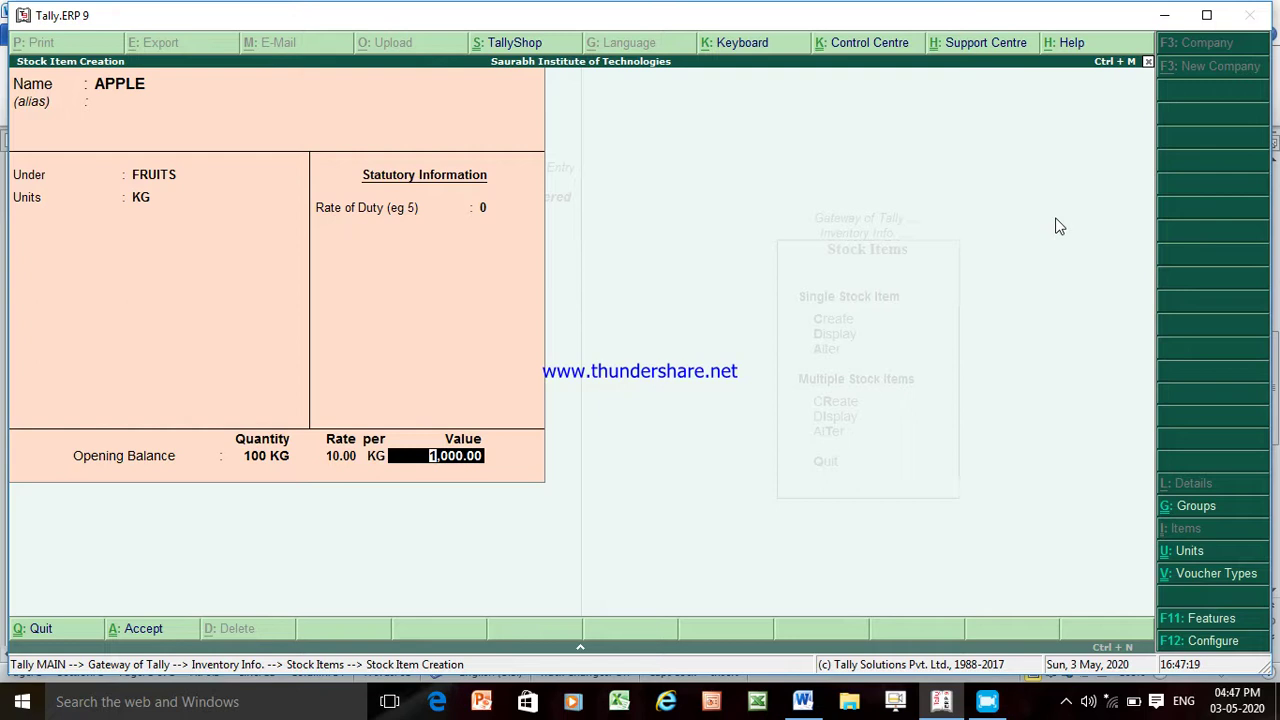
key("Return")
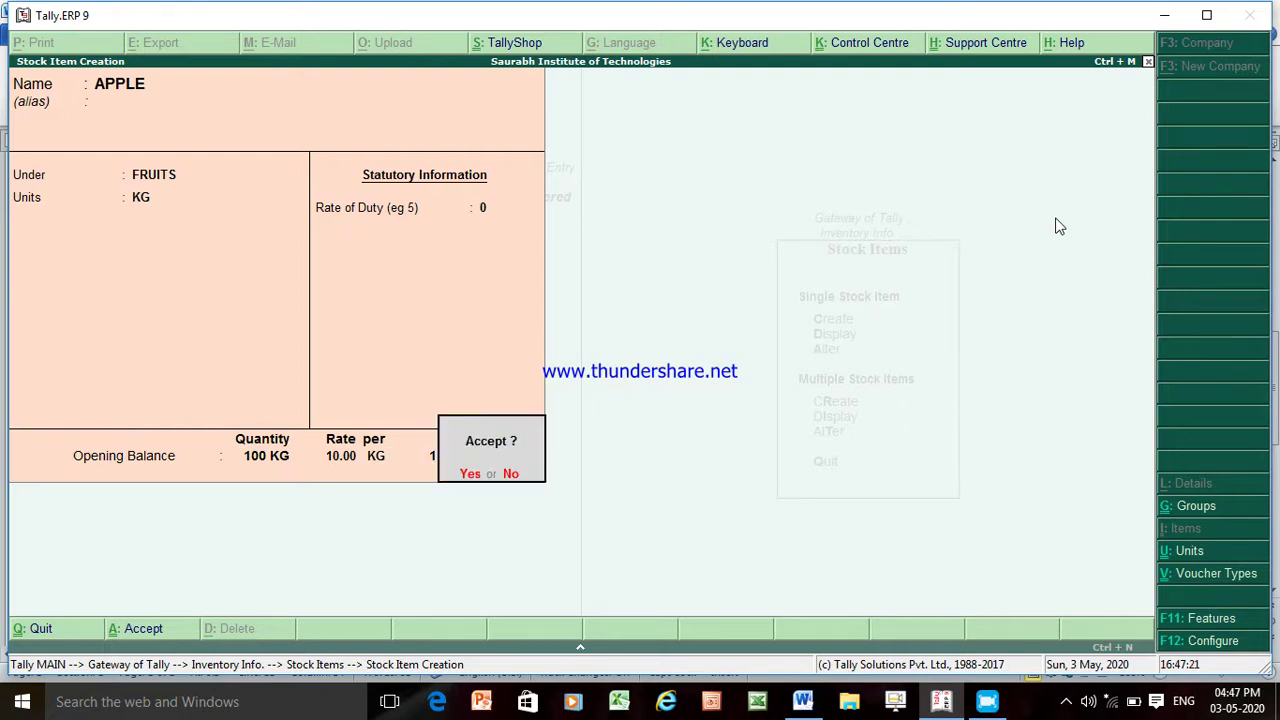
key("Return")
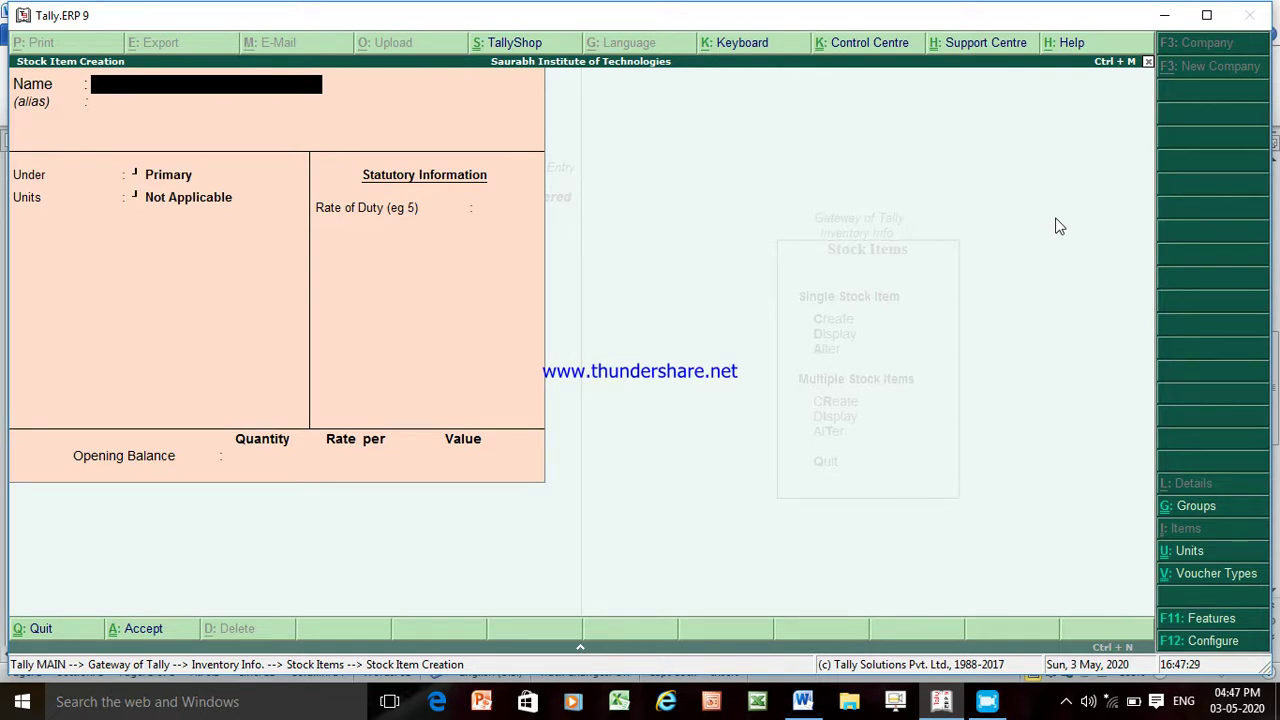
- Leave stock item creation, return to the Gateway of Tally and open a new sales voucher under accounting vouchers
key("Escape")
key("y")
key("Escape")
key("Escape")
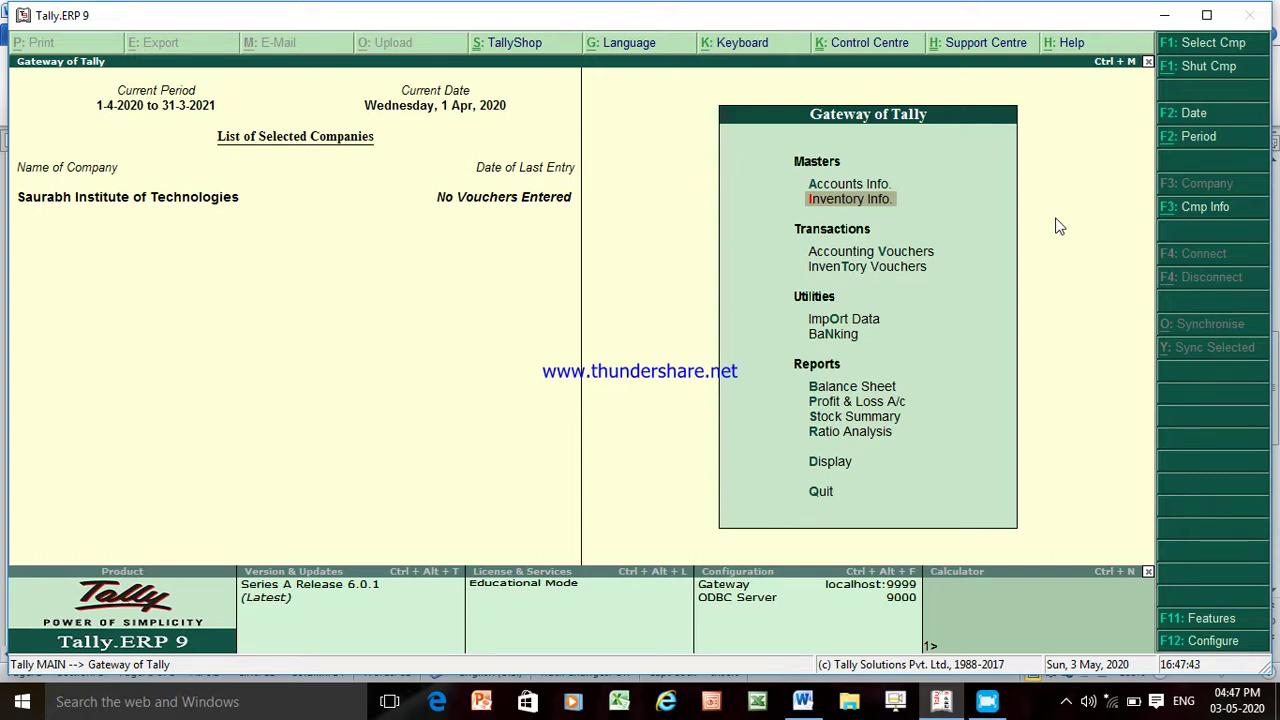
key("Down")
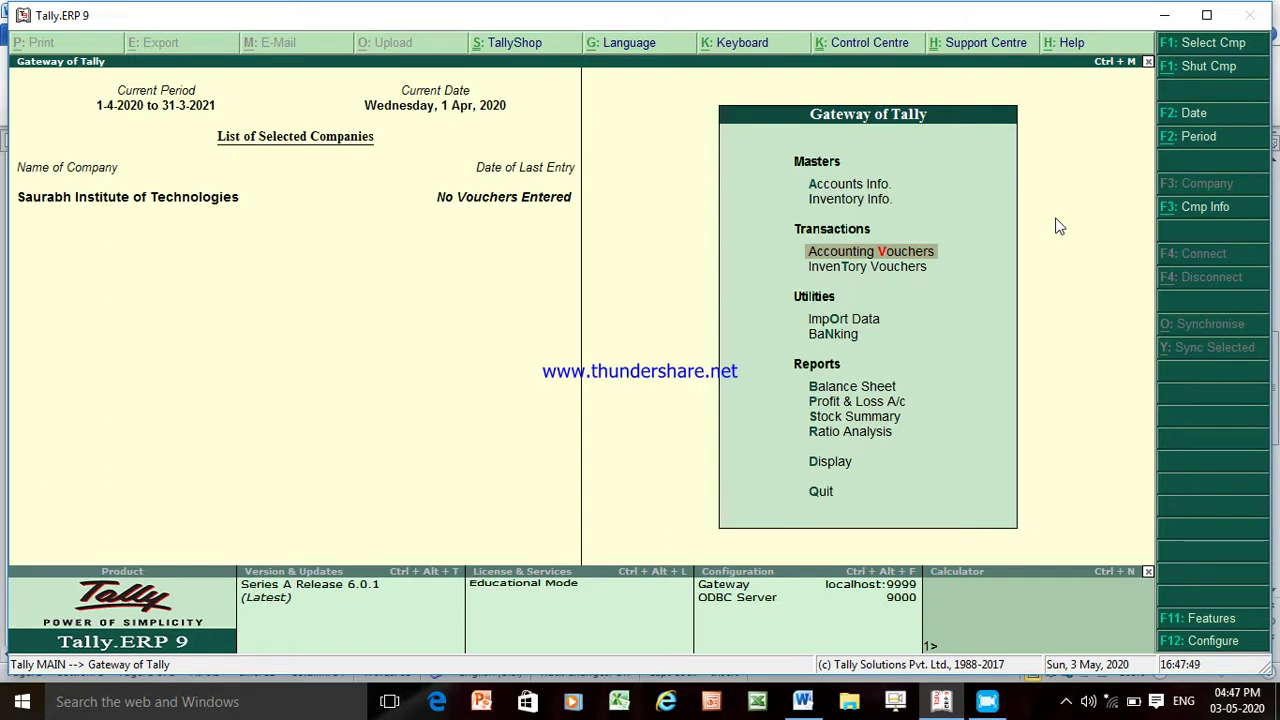
key("Return")
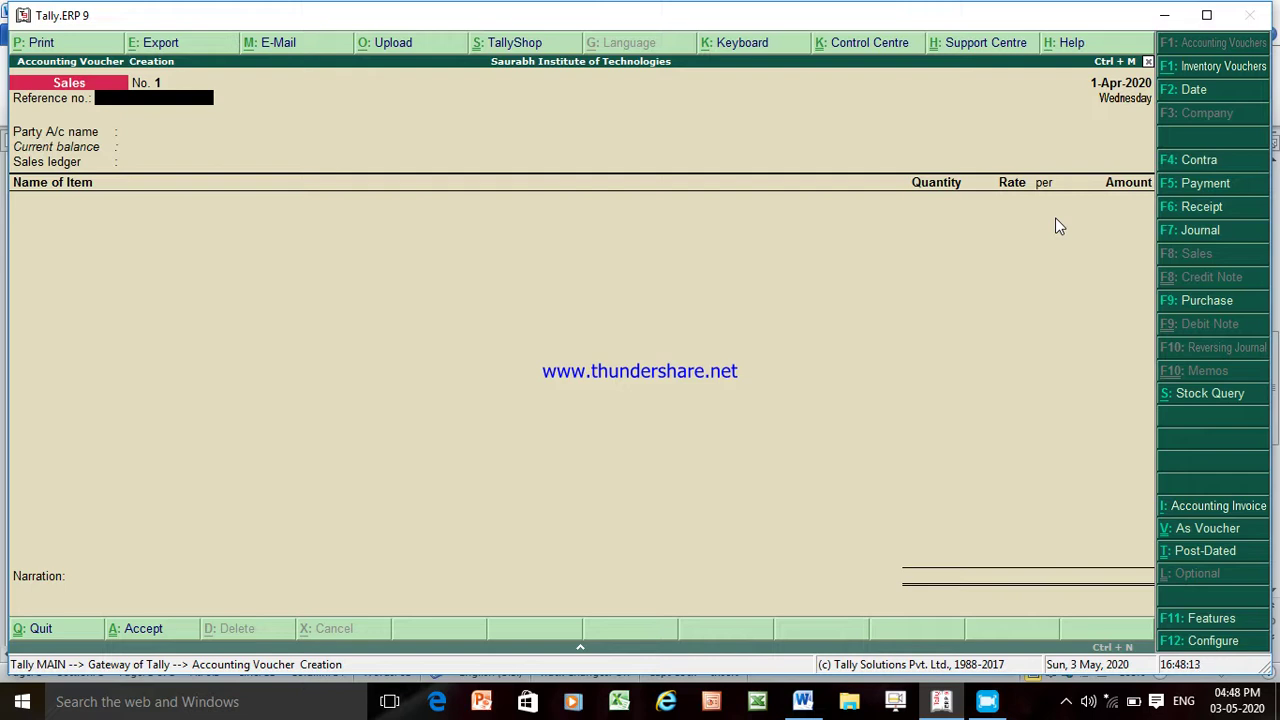
- Set the sales voucher's reference number to 02 and choose the customer's (SD) ledger as the party account
type("02")
key("Return")
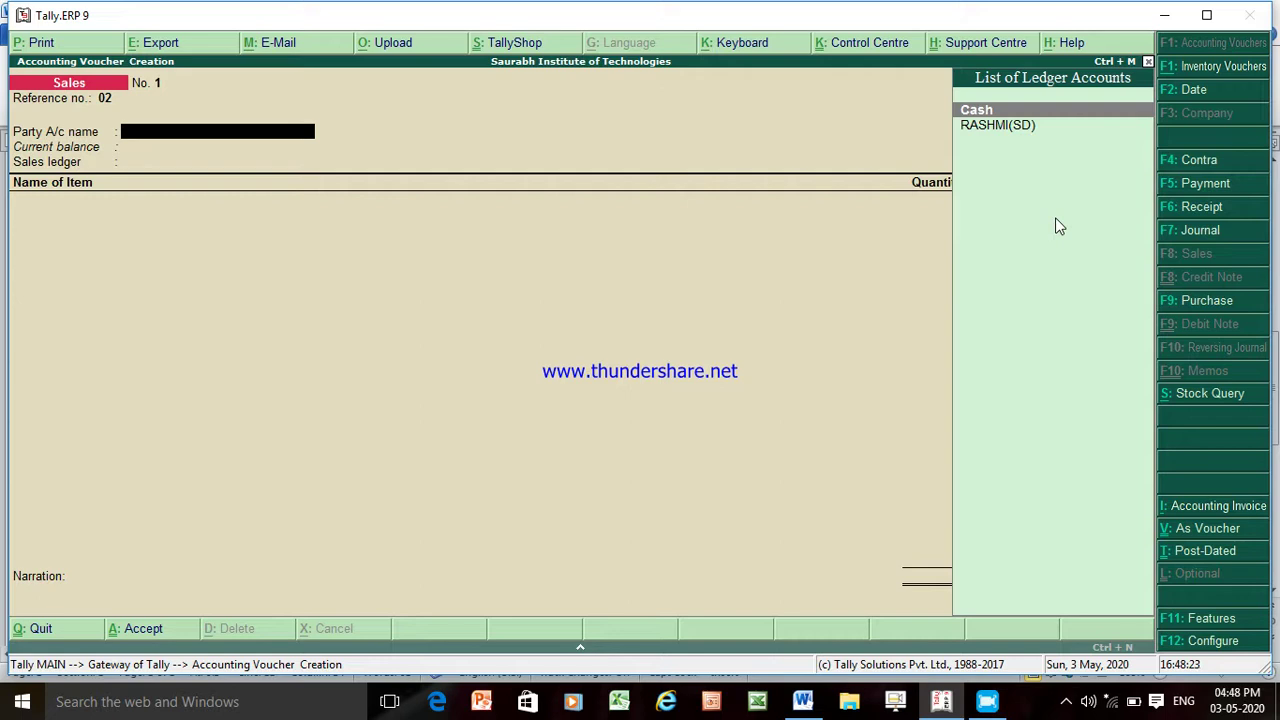
key("Down")
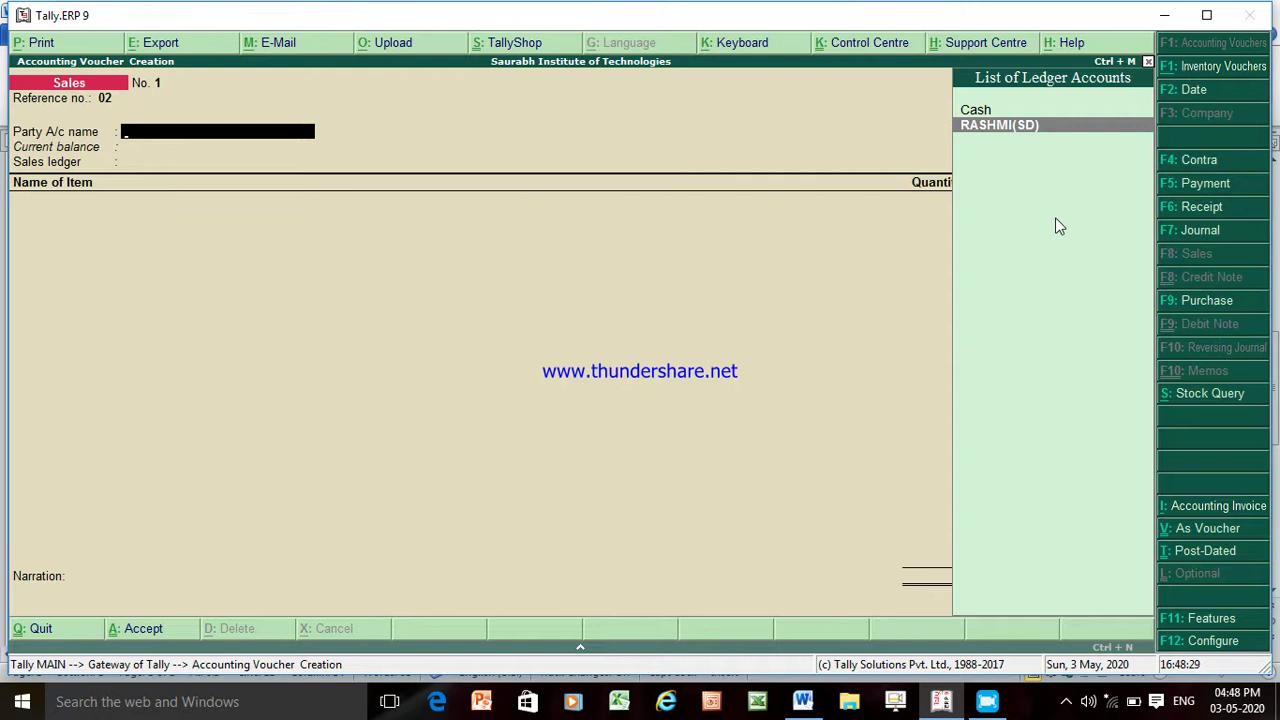
key("Return")
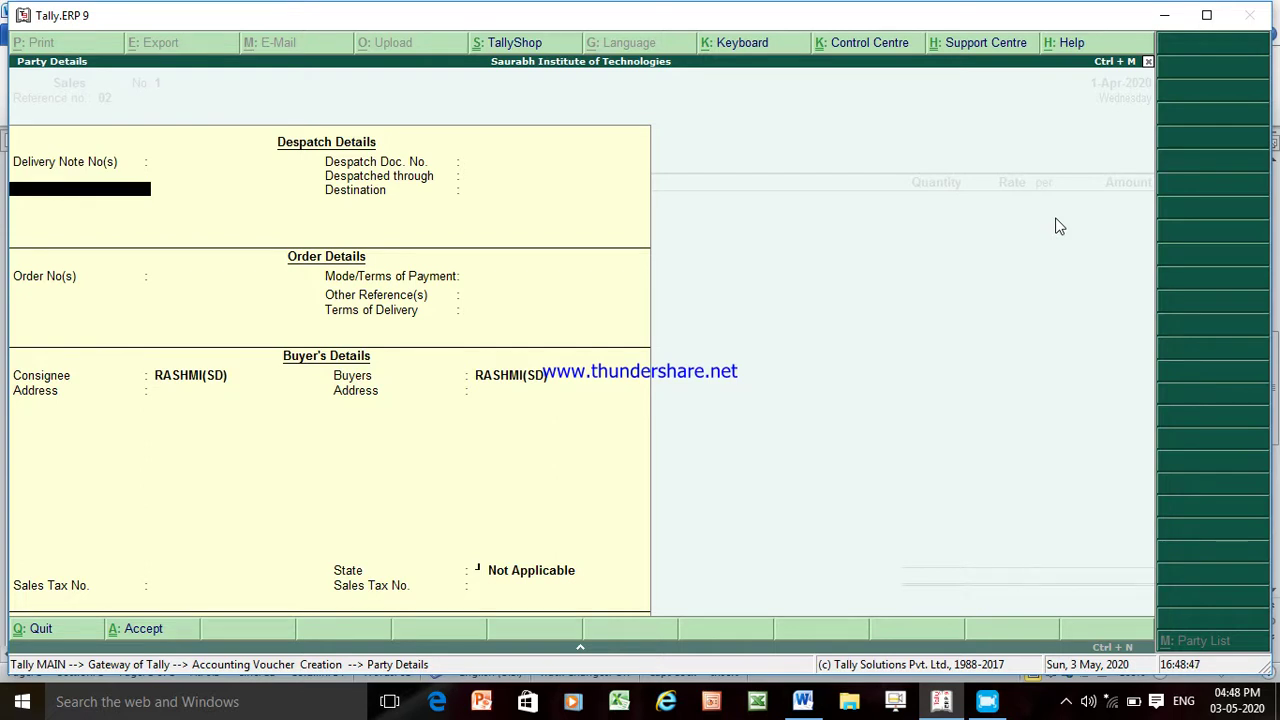
- Accept the party details with blank despatch and order fields and state Not Applicable, and choose SALES A/C as the sales ledger
key("Return")
key("Return")
key("Return")
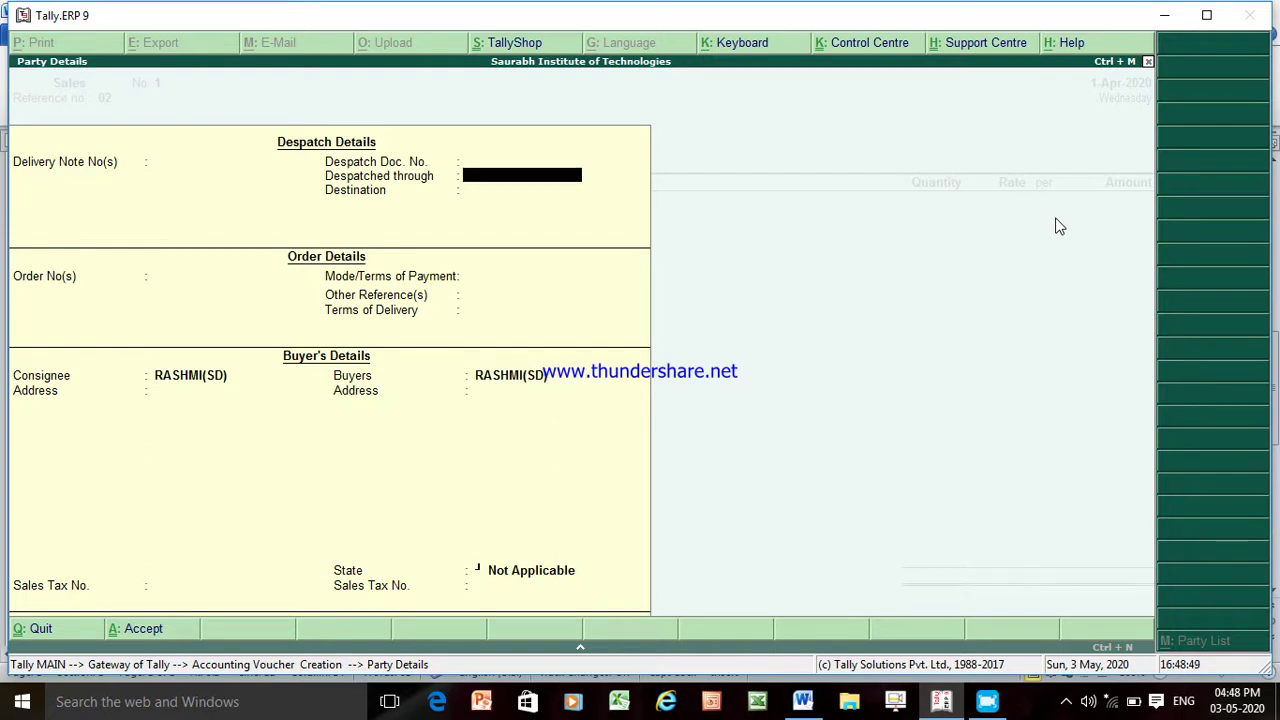
key("Return")
key("Return")
key("Return")
key("Return")
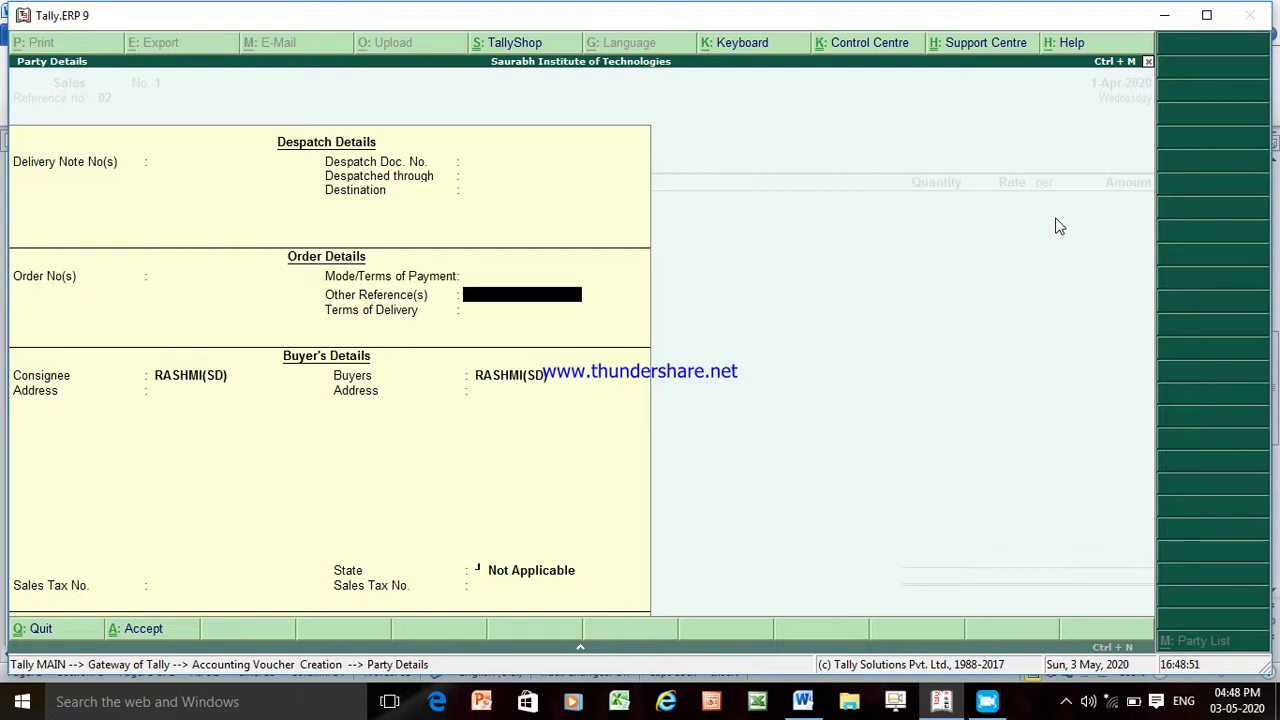
key("Return")
key("Return")
key("Return")
key("Return")
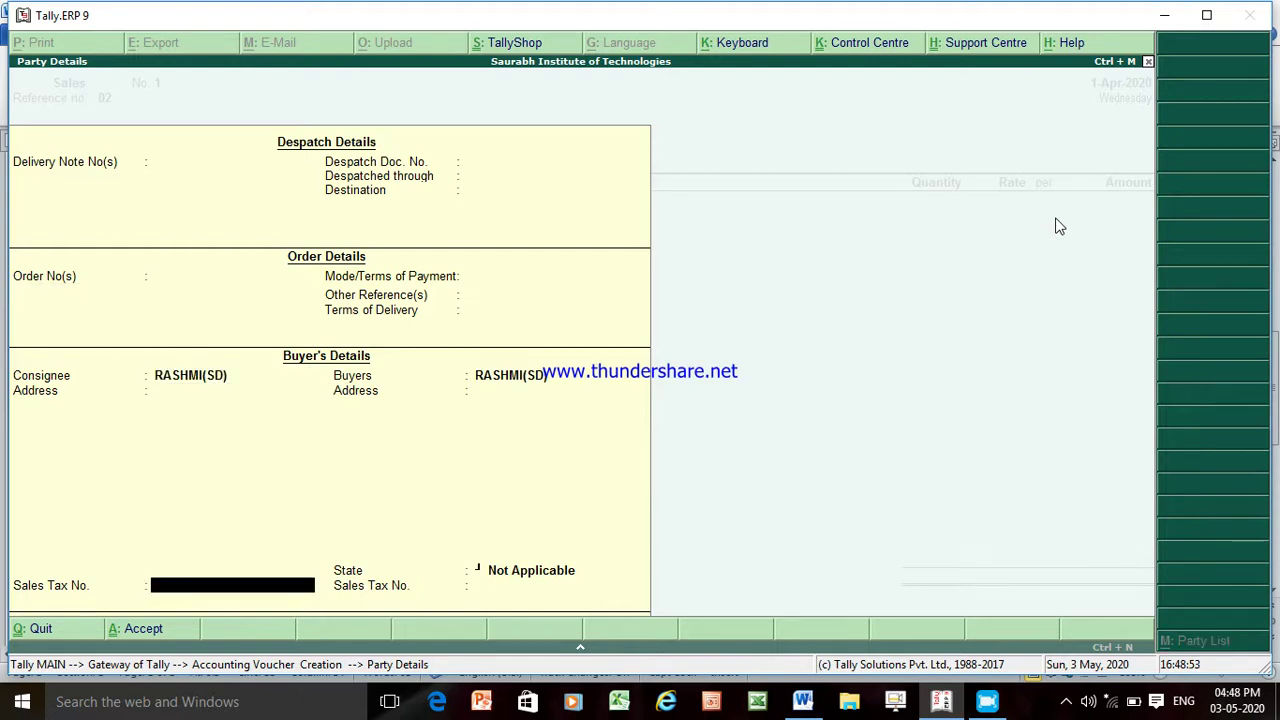
key("Return")
key("Return")
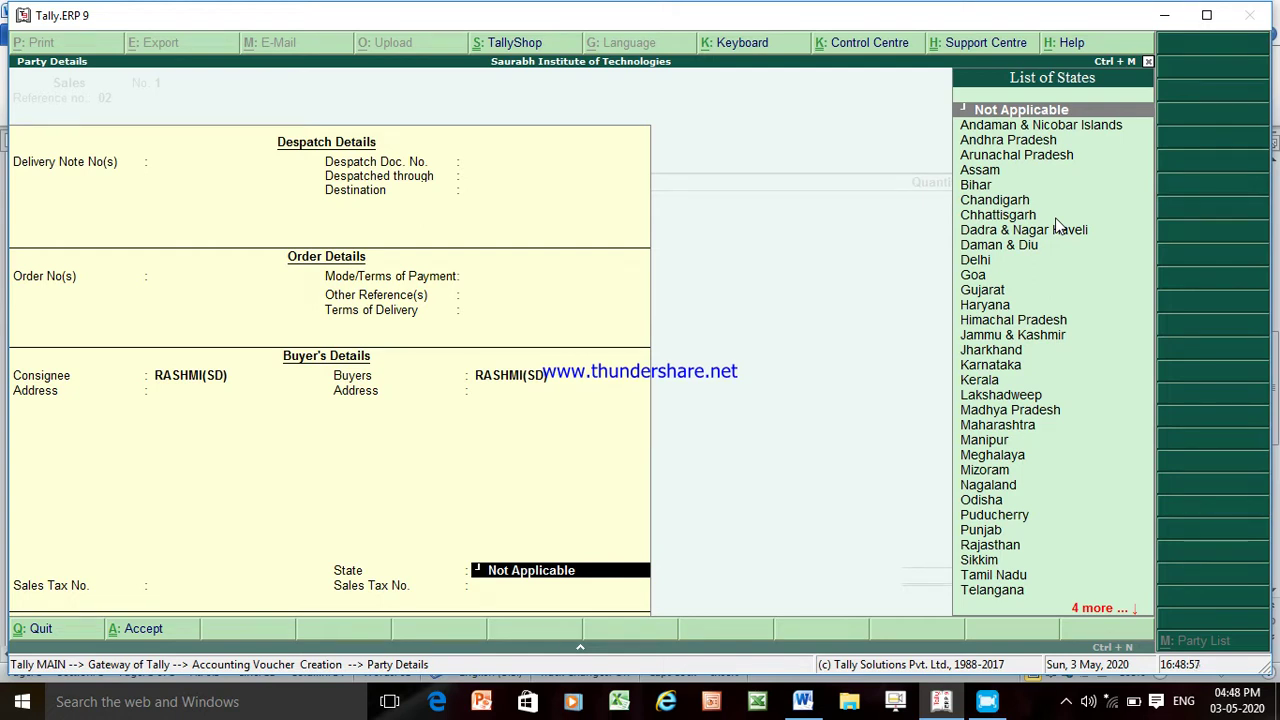
key("Return")
key("Return")
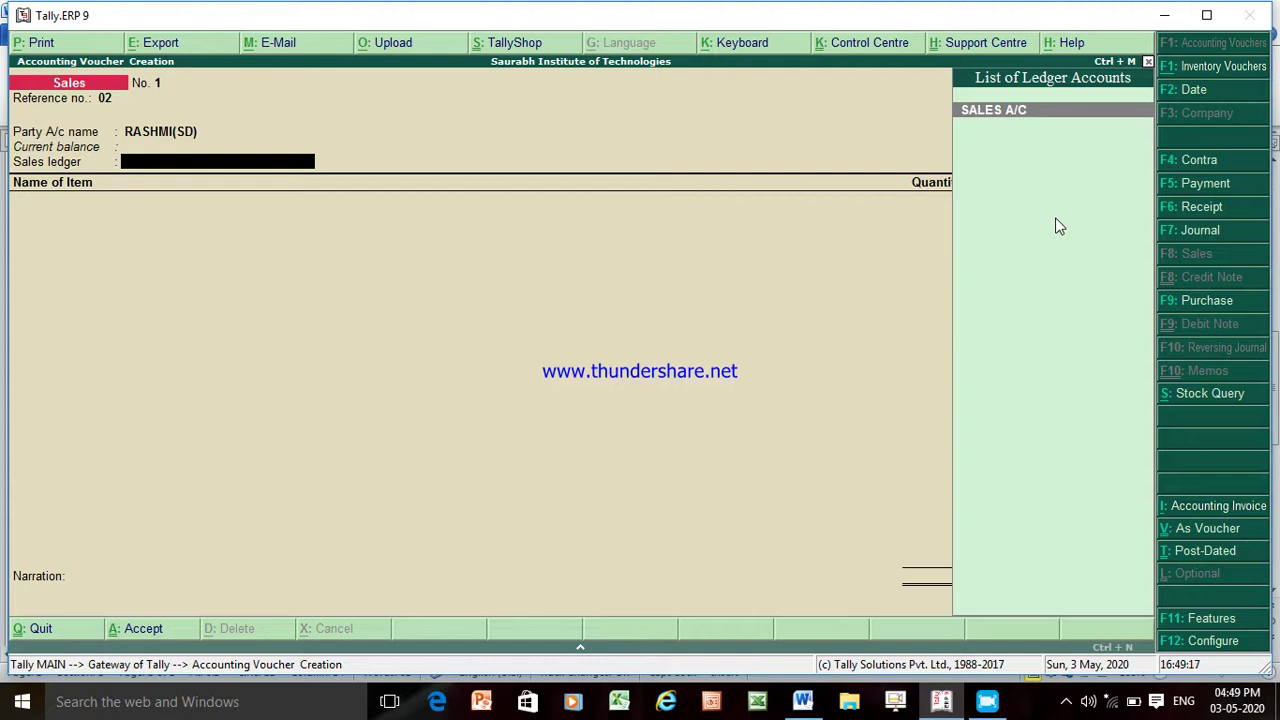
key("Return")
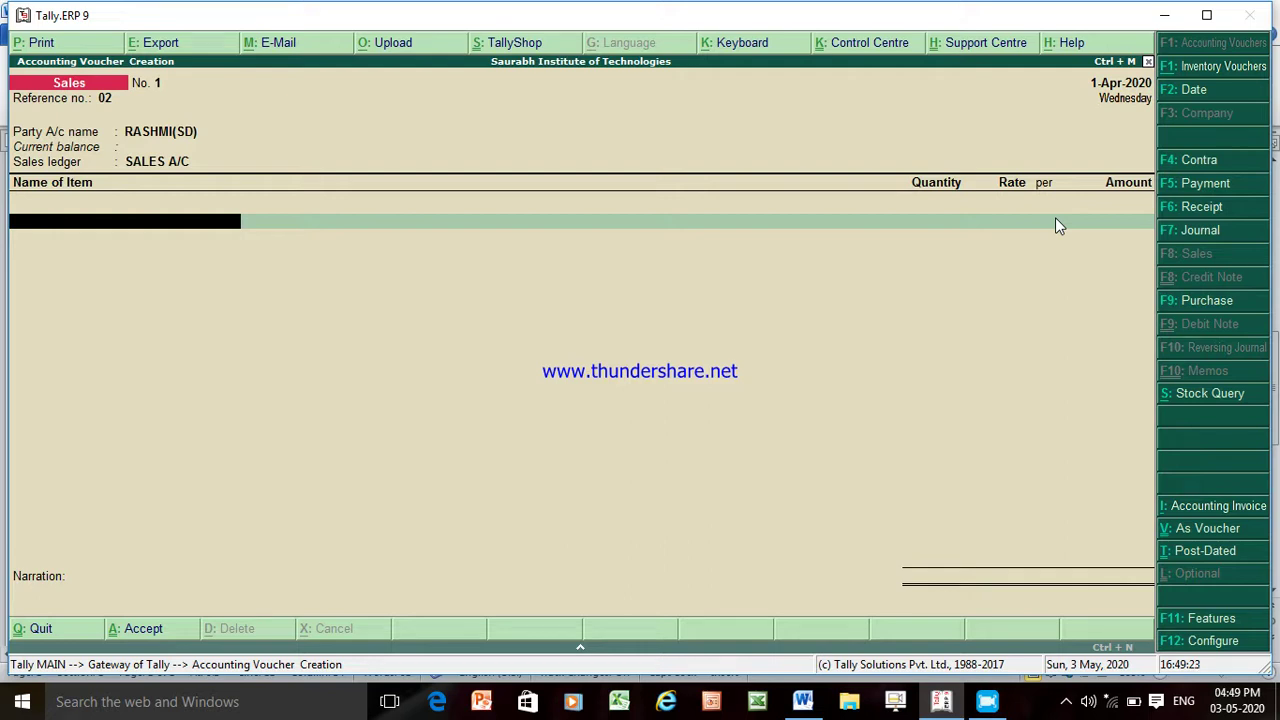
- Add the stock item APPLE to the sales voucher with a quantity of 50 KG at a rate of 30 per KG
key("space")
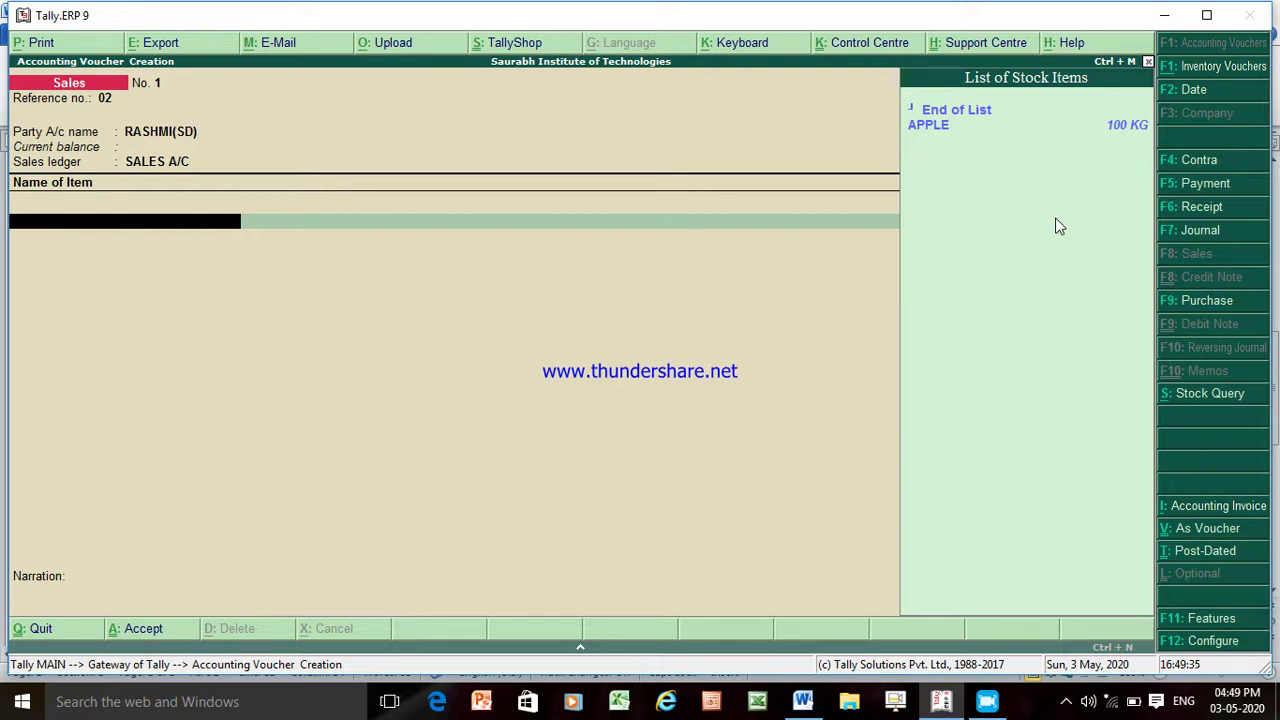
key("Down")
key("Down")
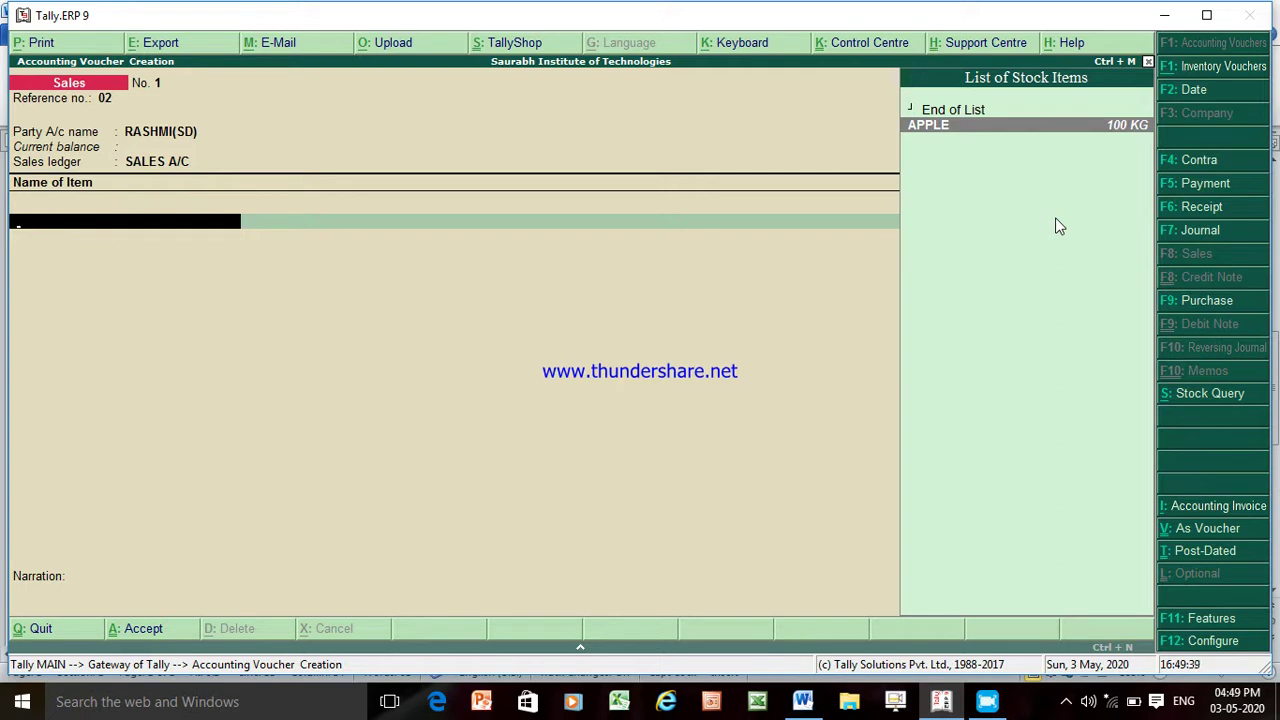
key("Return")
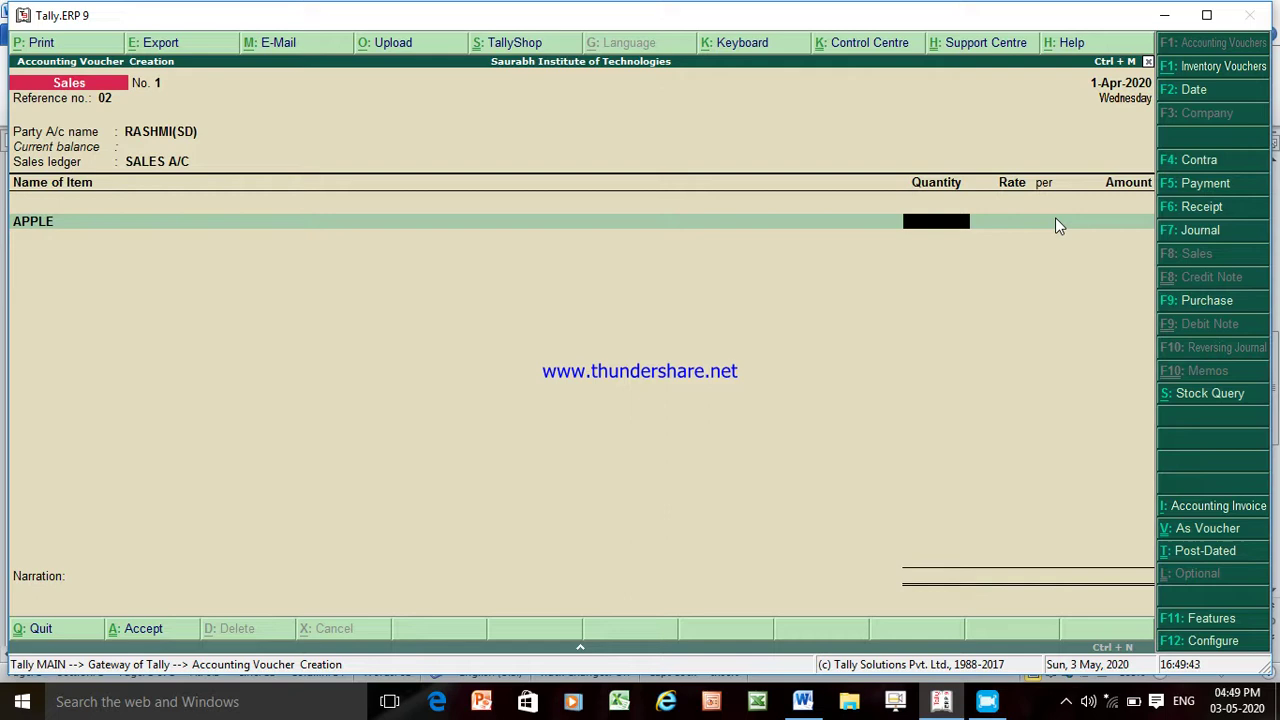
type("50")
key("Return")
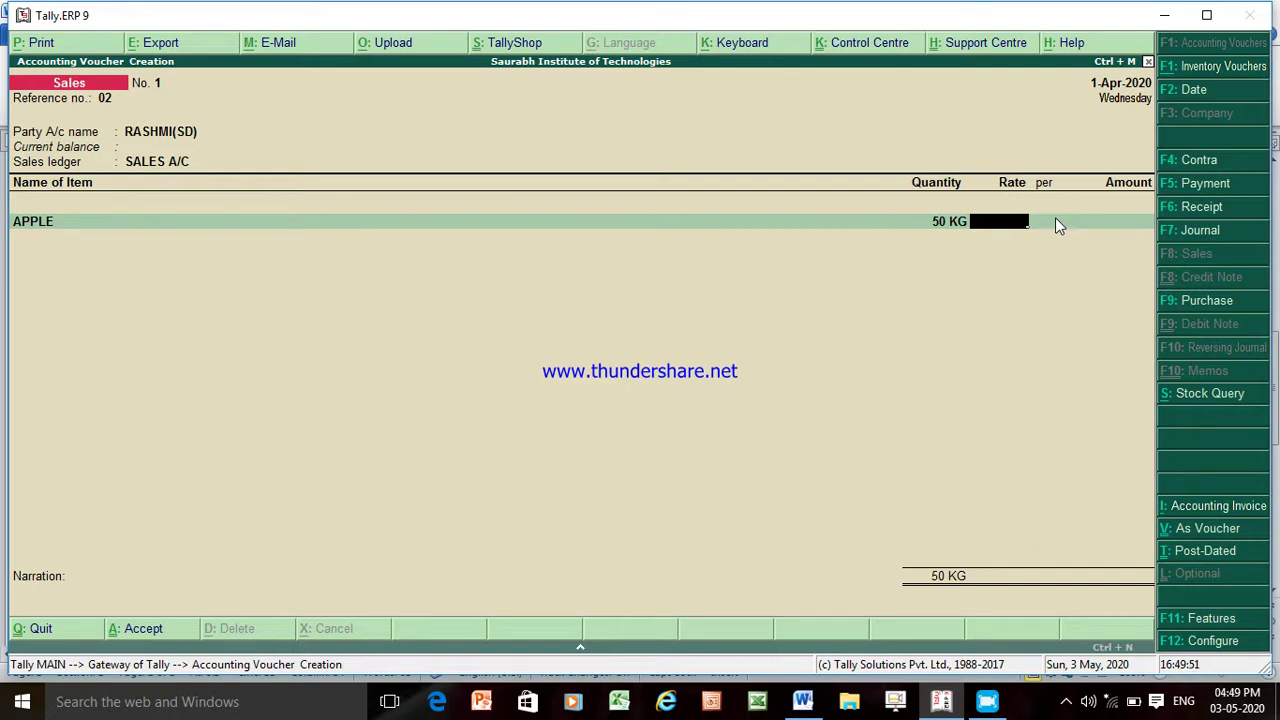
type("30")
key("Return")
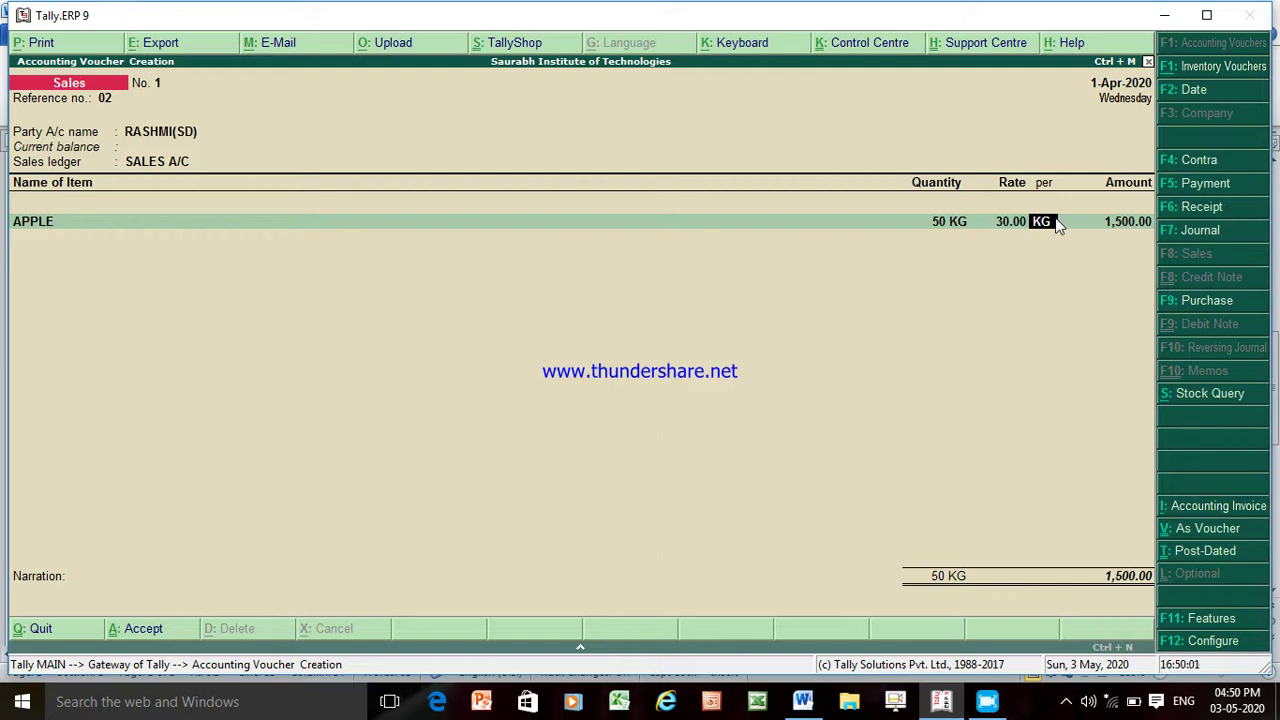
key("Return")
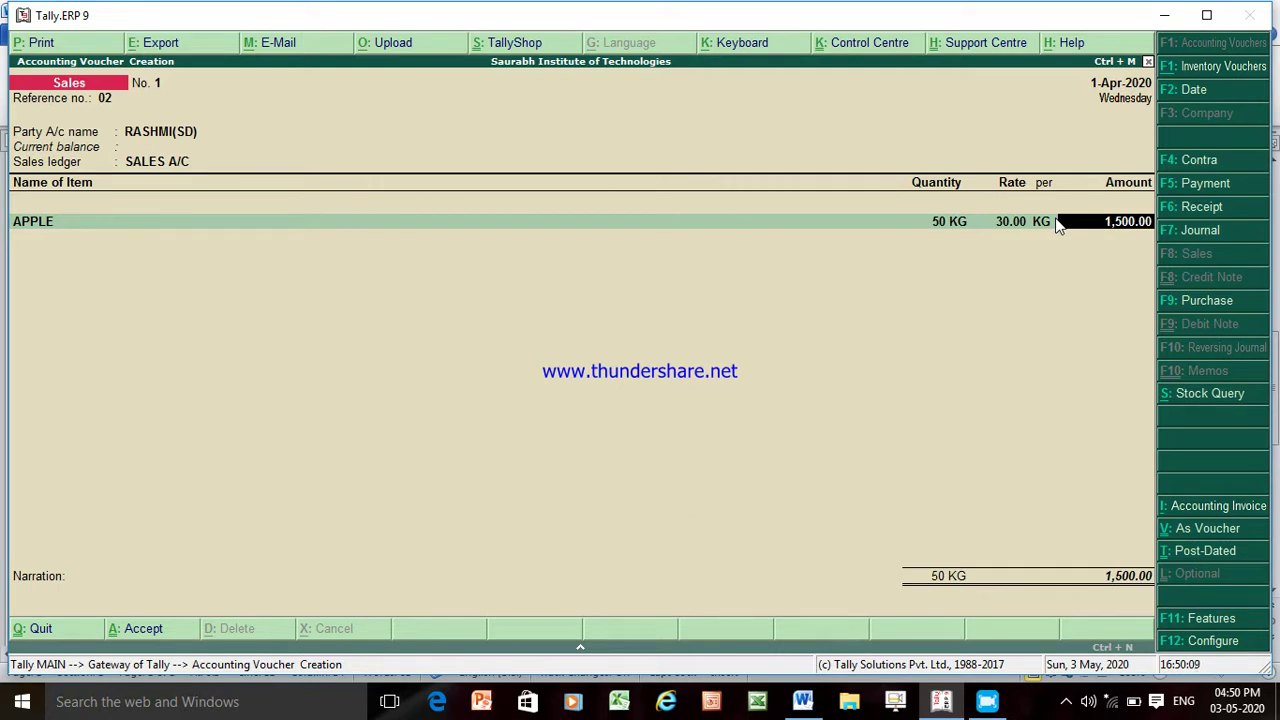
key("Return")
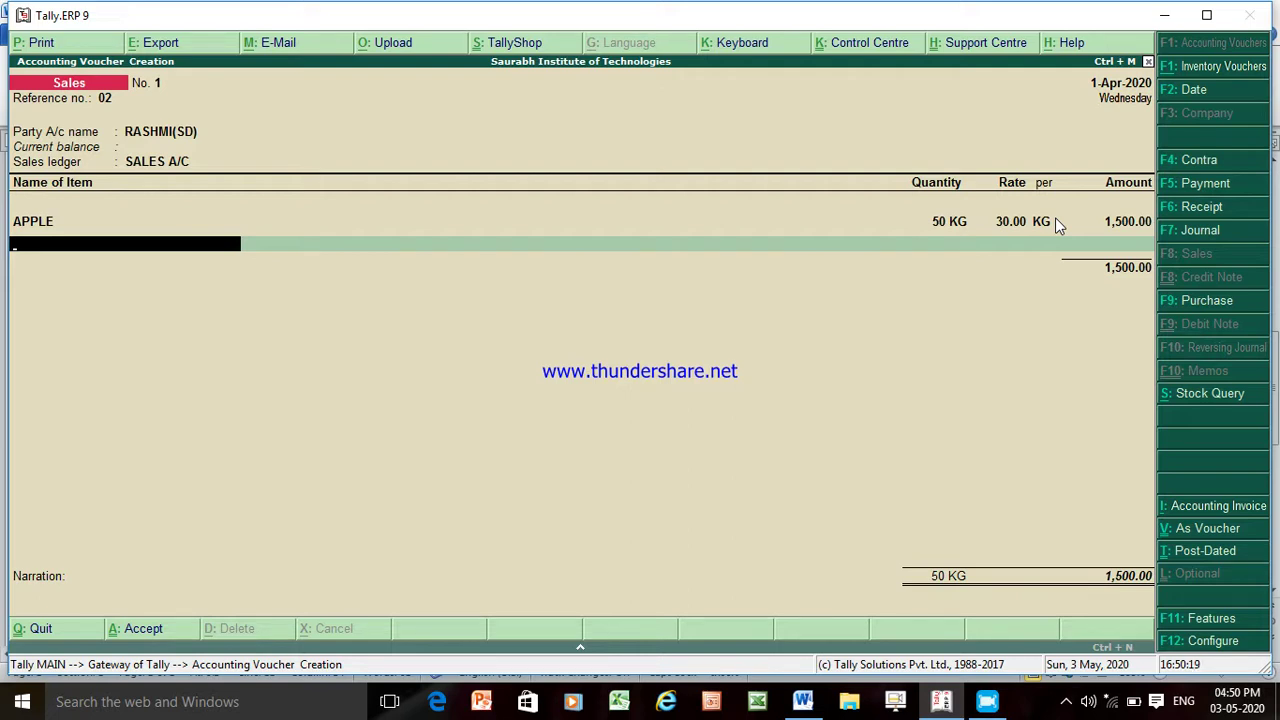
- End the item list, enter the narration BEING GOODS SOLD TO followed by the customer's name, and save the sales voucher
key("Return")
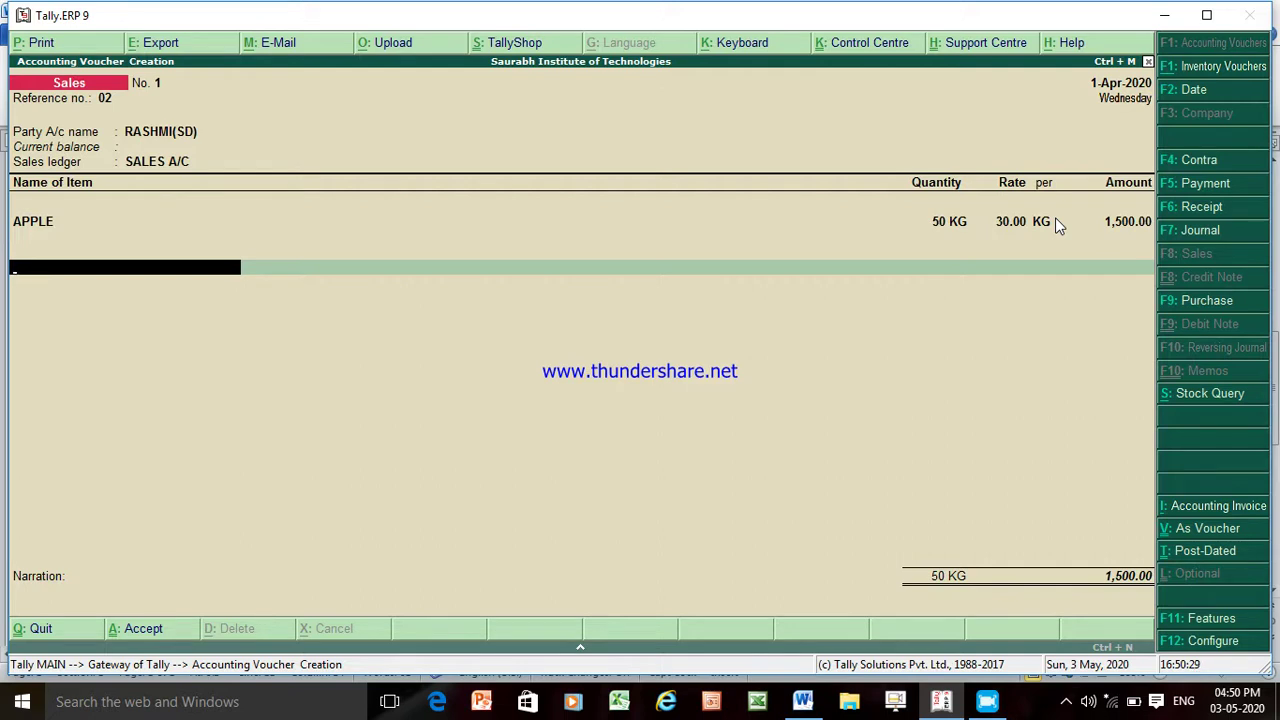
key("Return")
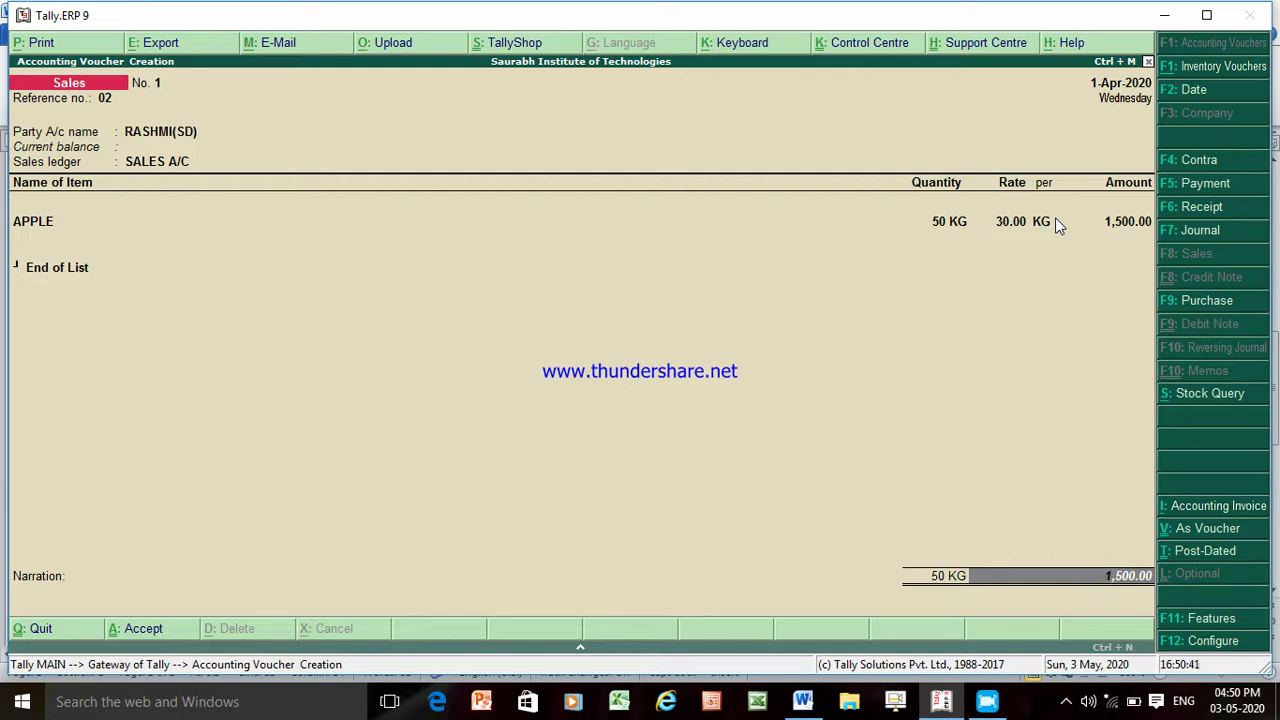
key("Return")
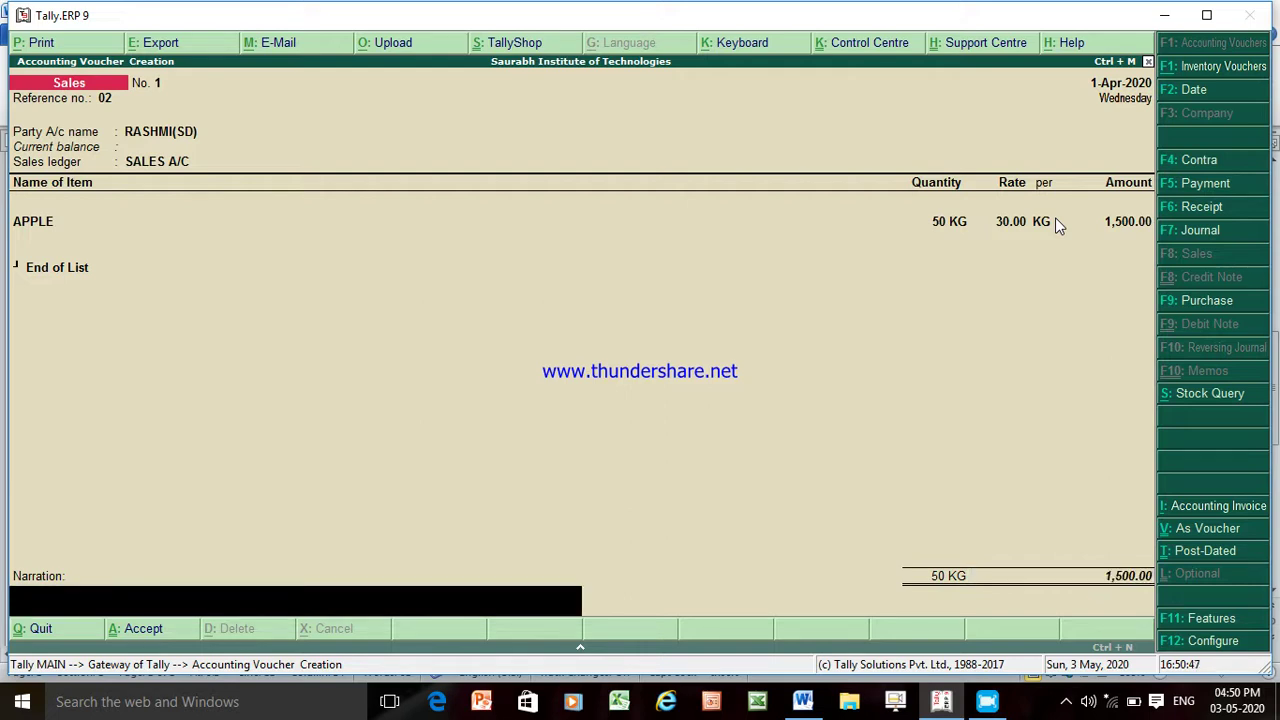
type("BEING GOODS S")
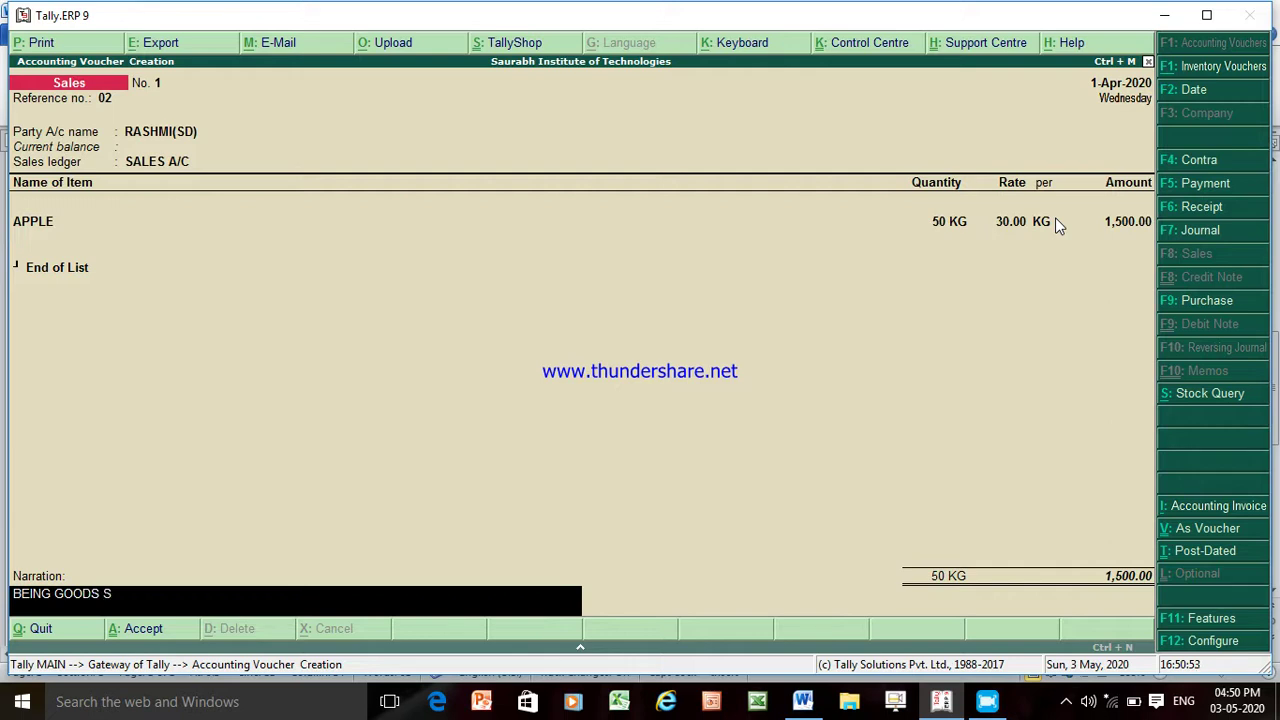
type("OLD TO RASHMI")
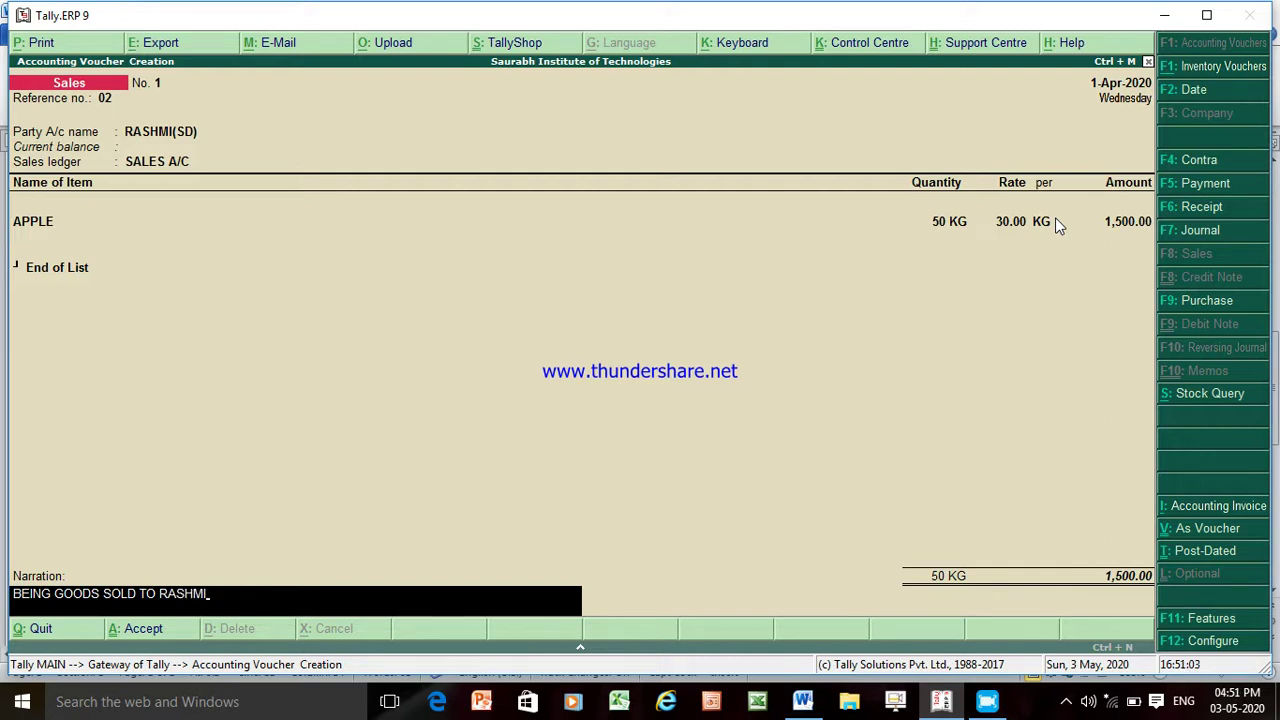
key("Return")
key("Return")
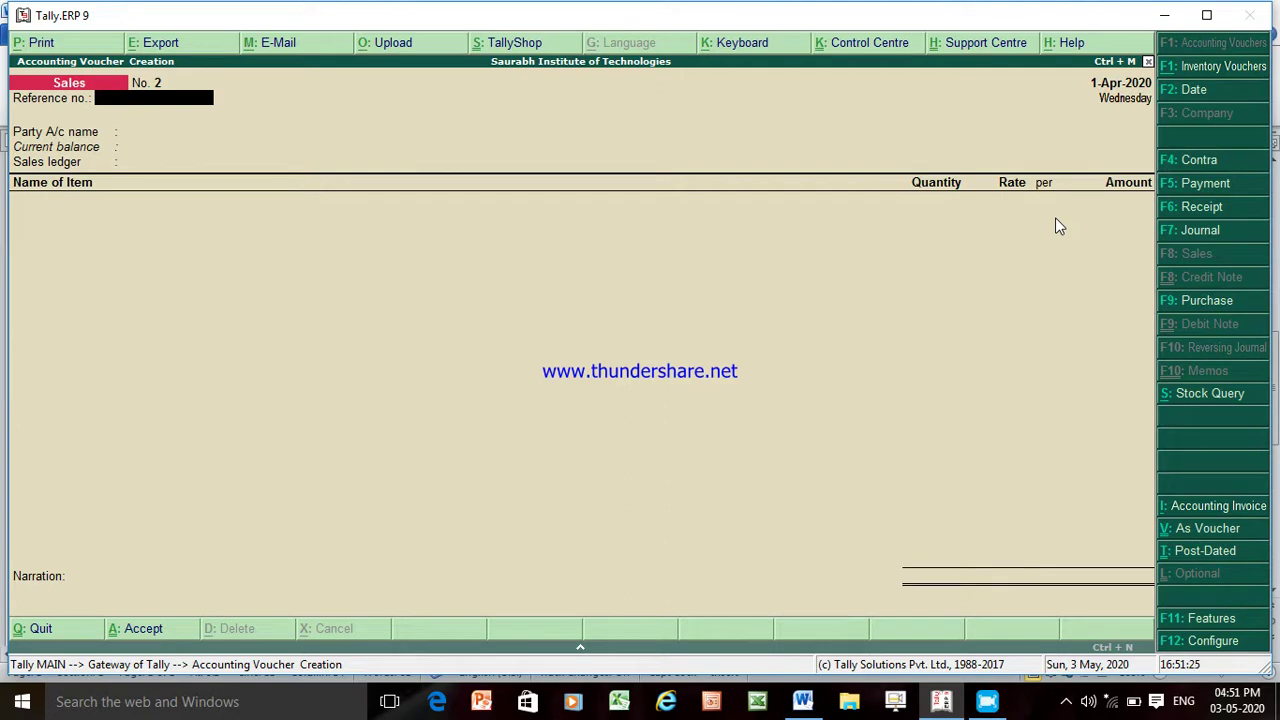
- Reopen the sales voucher just saved and switch it to As Voucher mode, keeping its date and reference number
key("Page_Up")
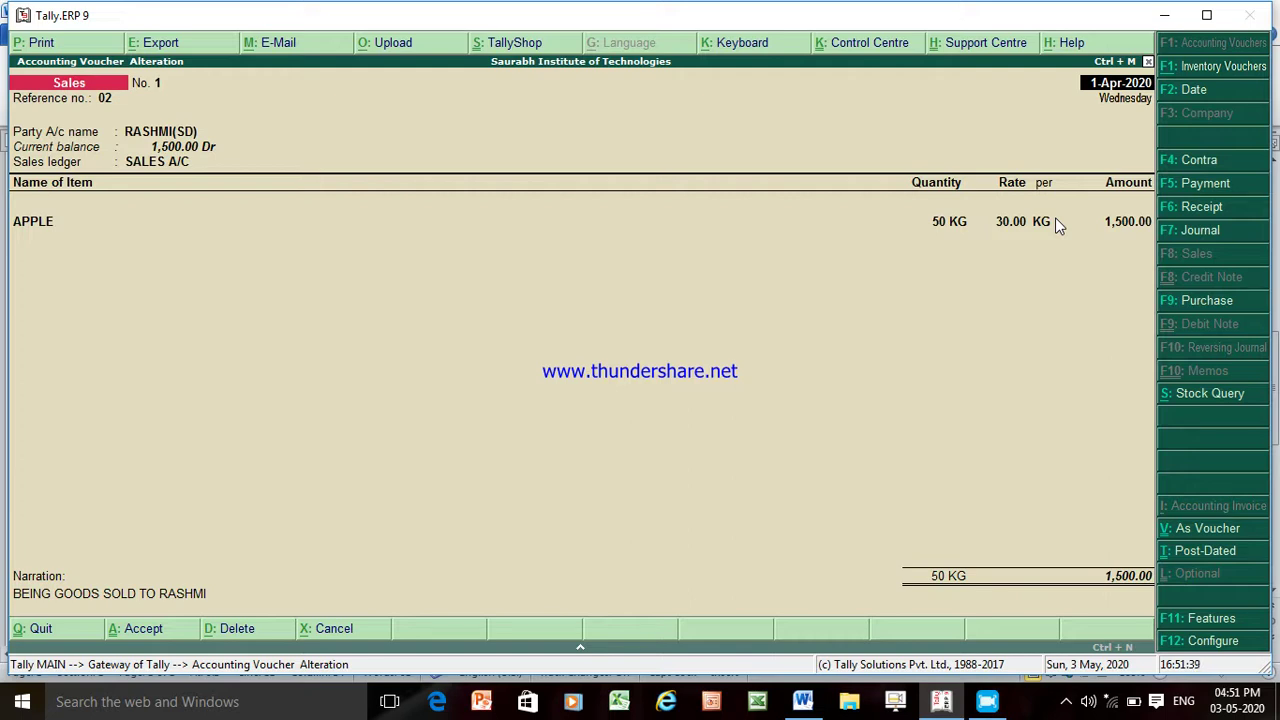
key("ctrl+v")
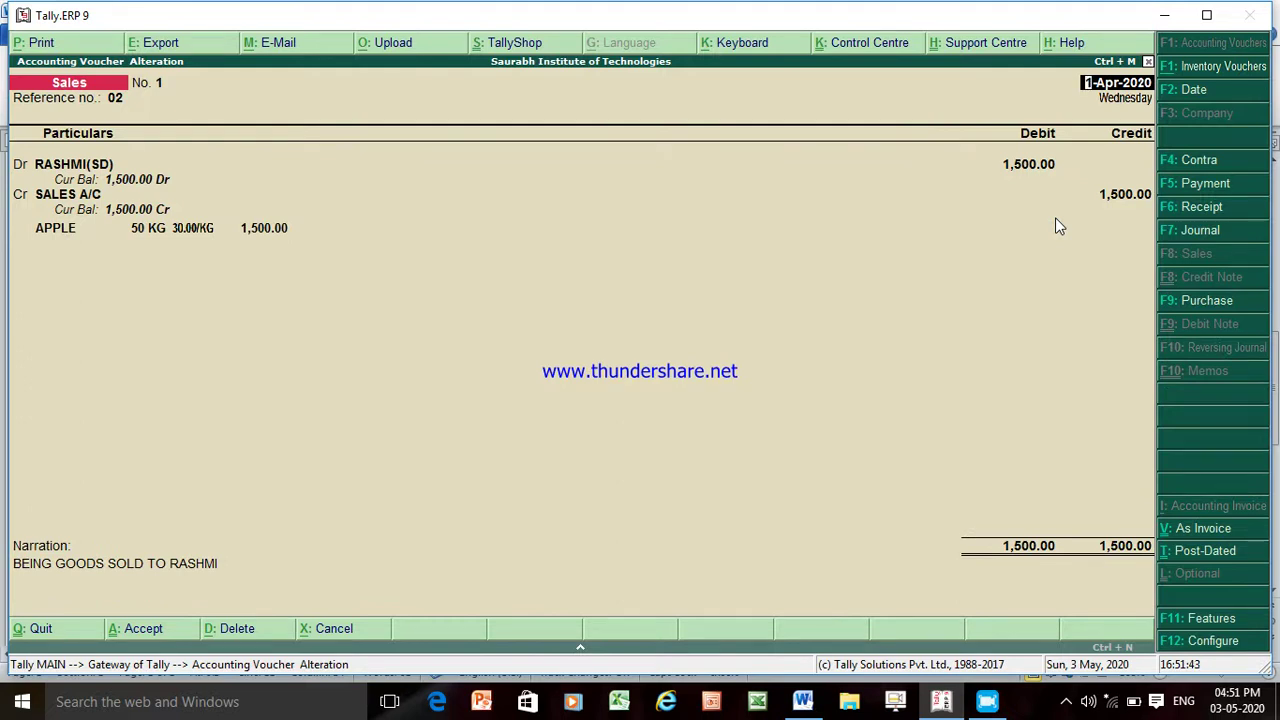
key("Return")
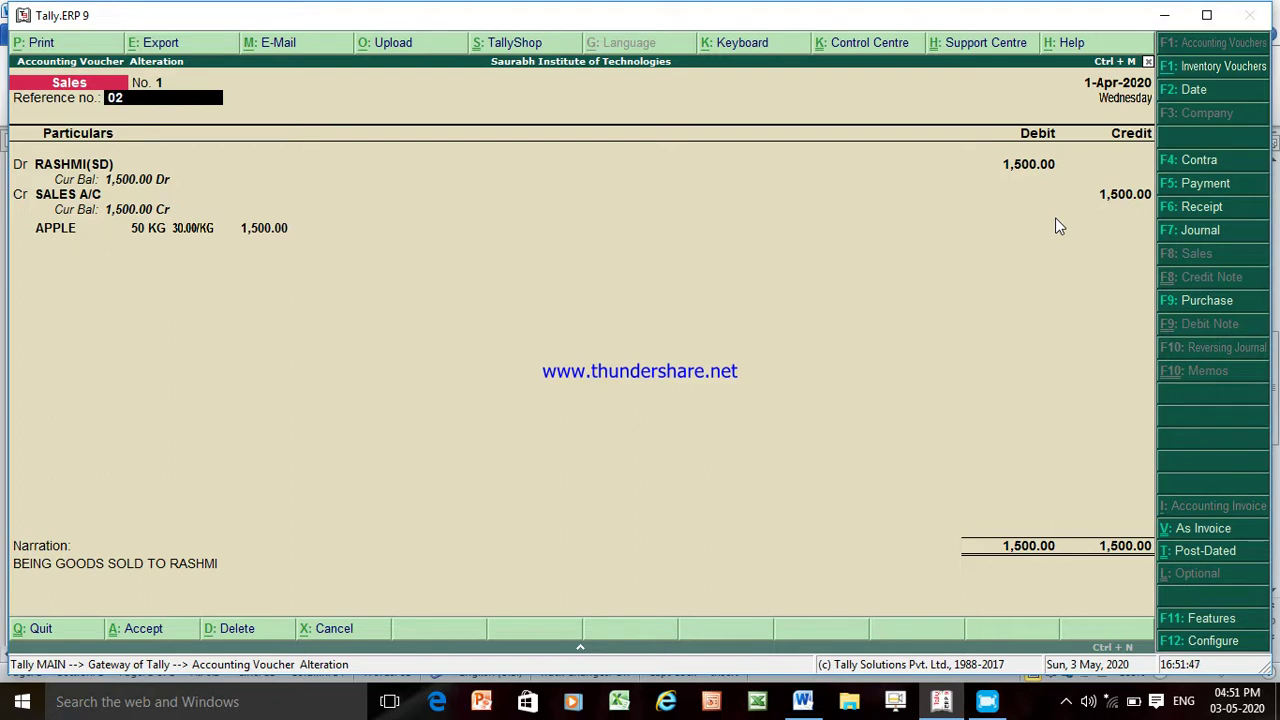
key("Return")
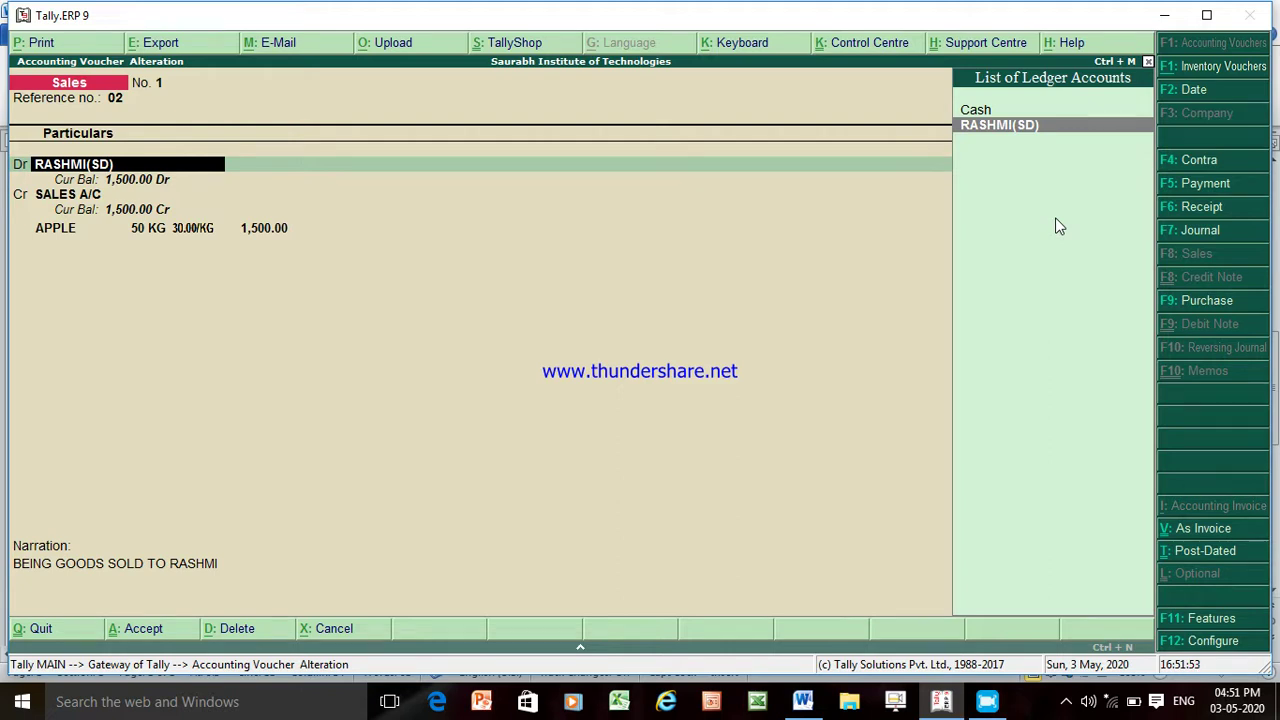
- Keep the customer's ledger as the debited party and accept the buyer's details with state Not Applicable and a blank sales tax number
key("Return")
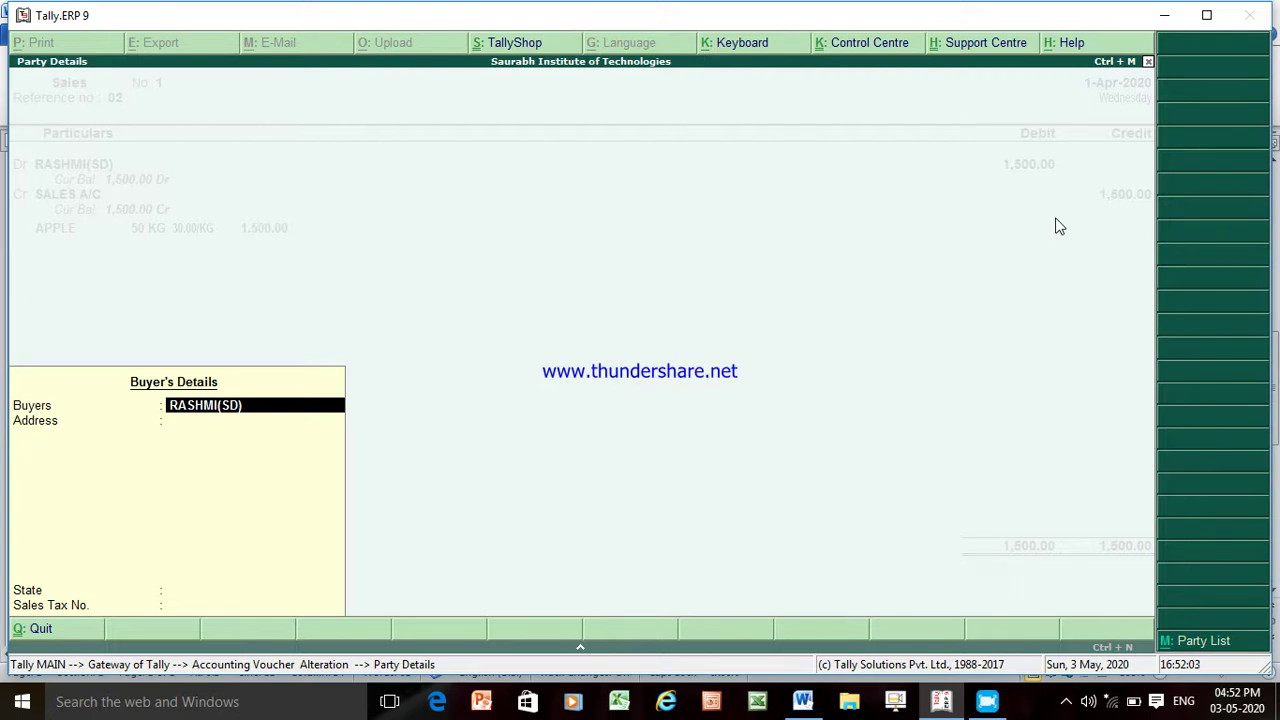
key("Return")
key("Return")
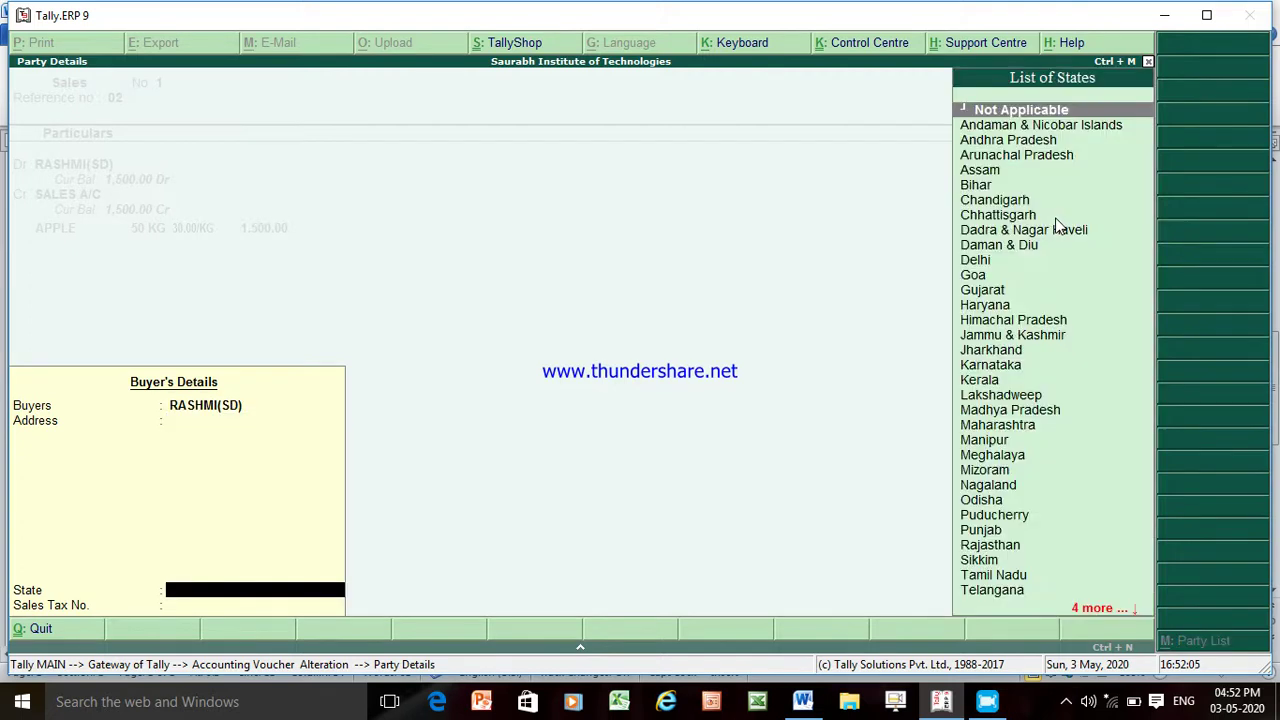
key("Return")
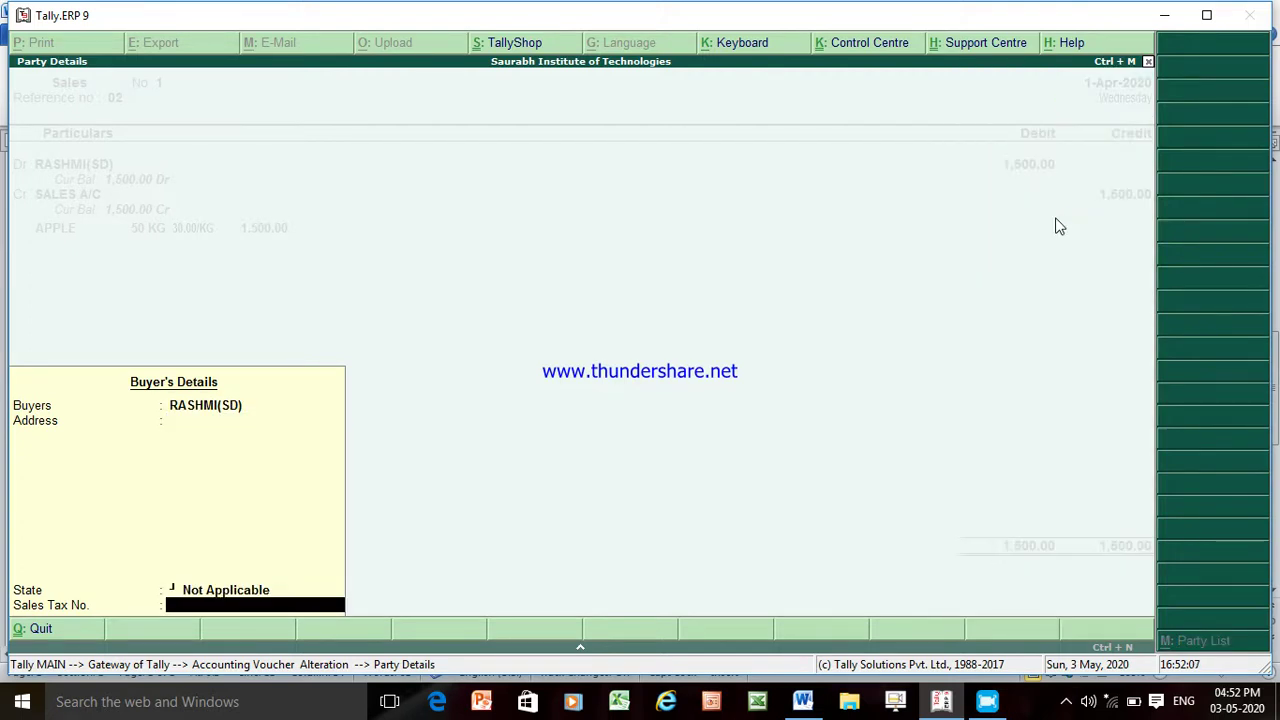
key("Return")
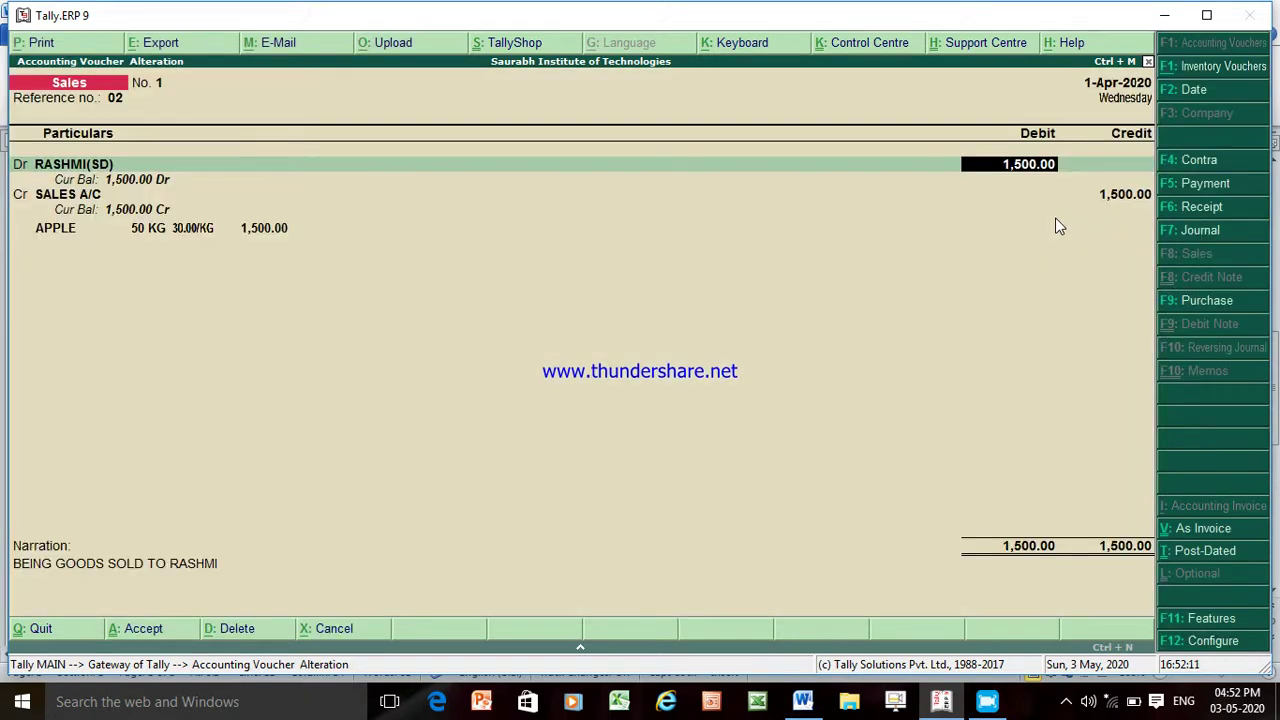
- Keep the party debit, SALES A/C and the APPLE line's quantity, rate and amount, and open the item's cost centre allocations
key("Return")
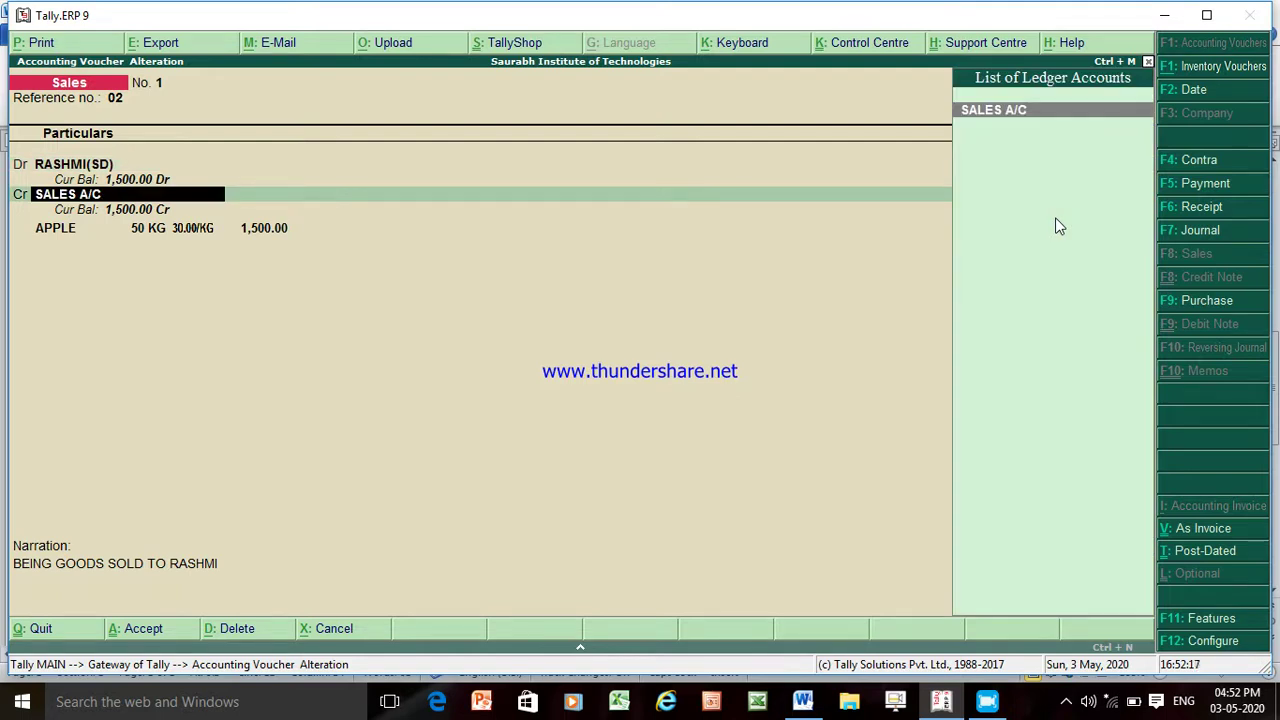
key("Return")
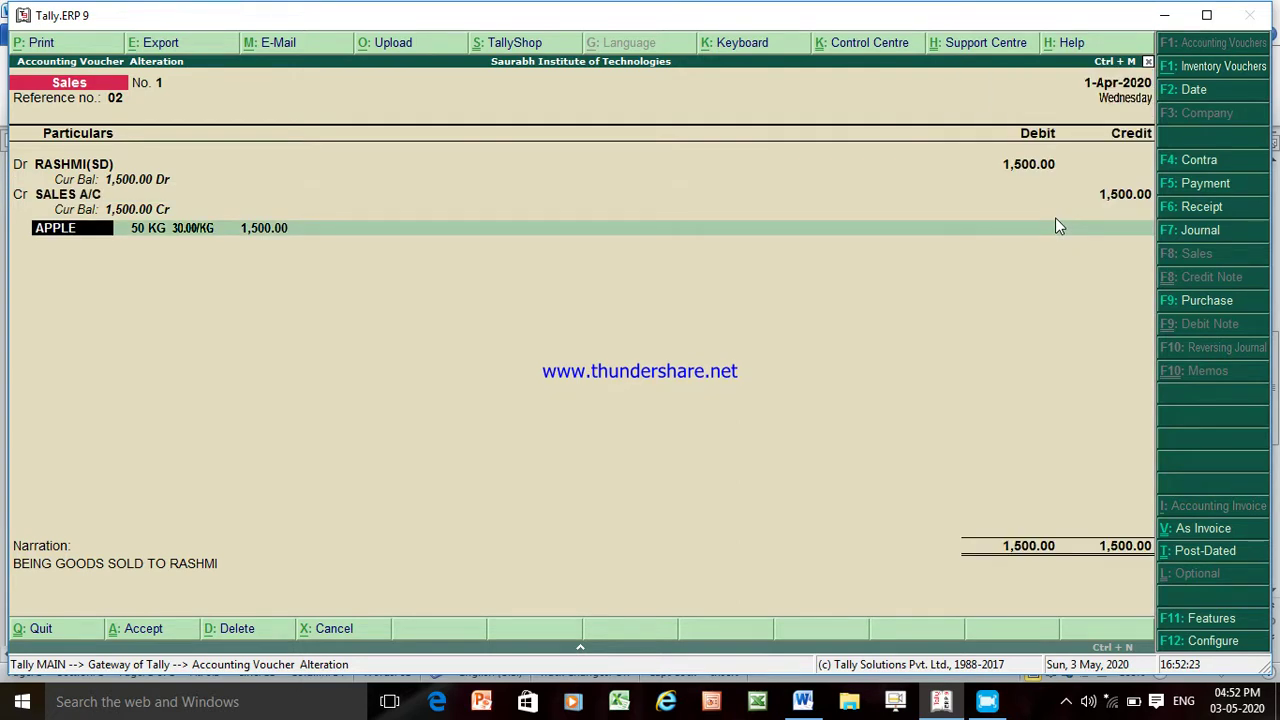
key("Return")
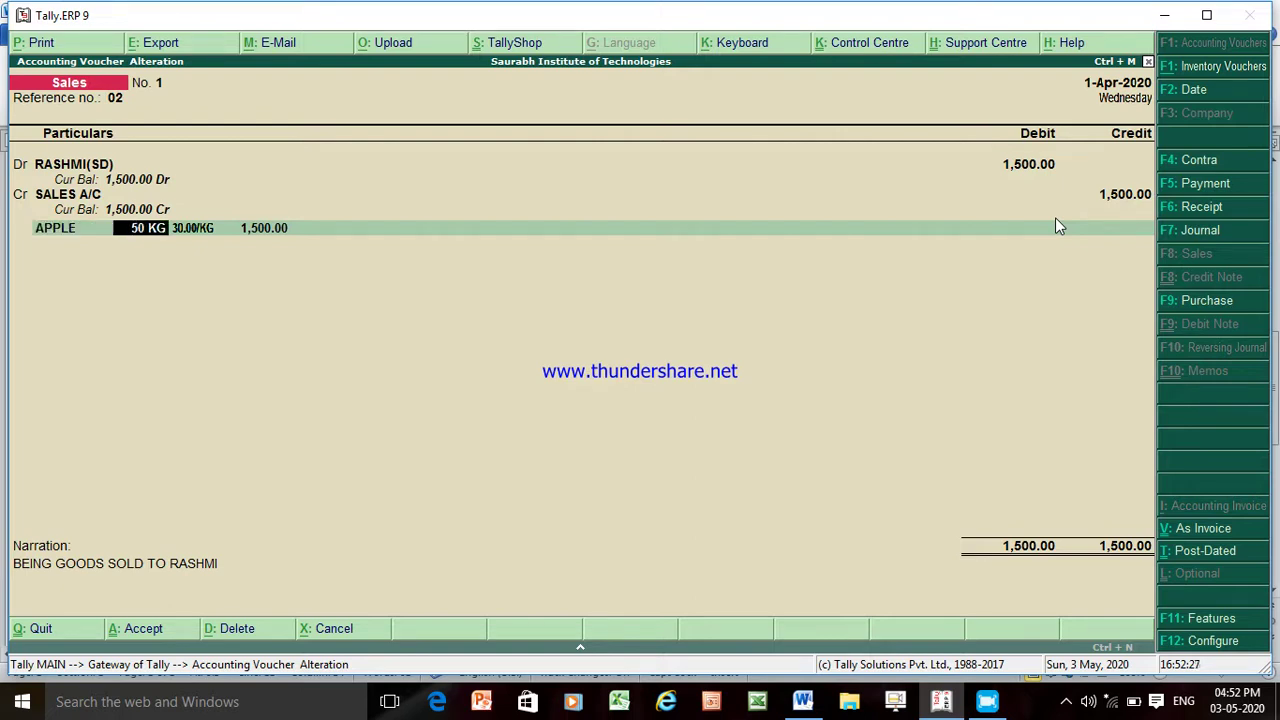
key("Return")
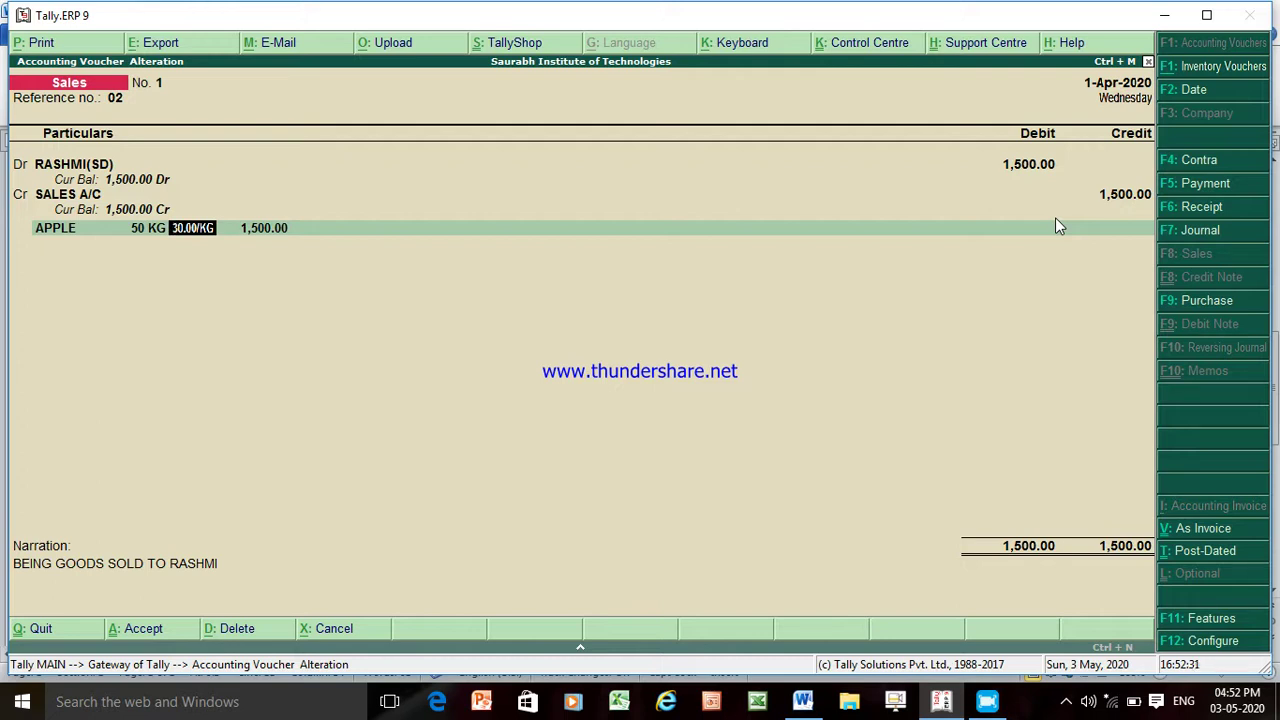
key("Return")
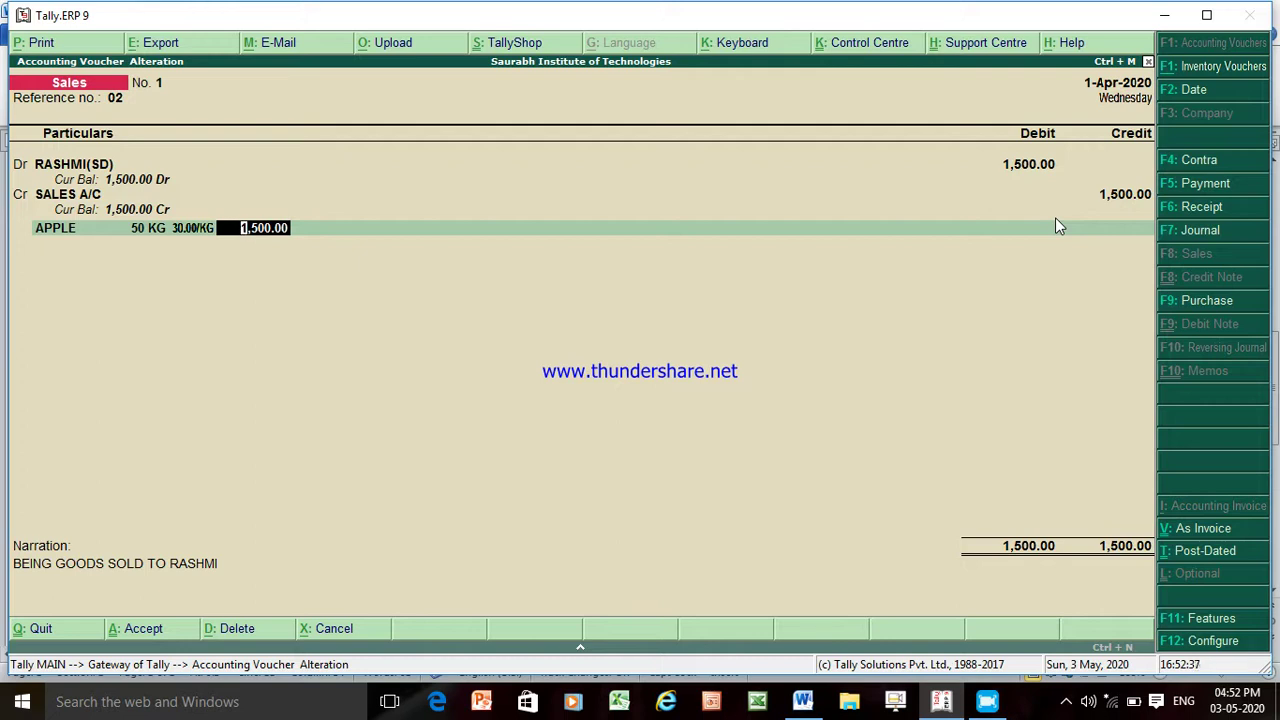
key("Return")
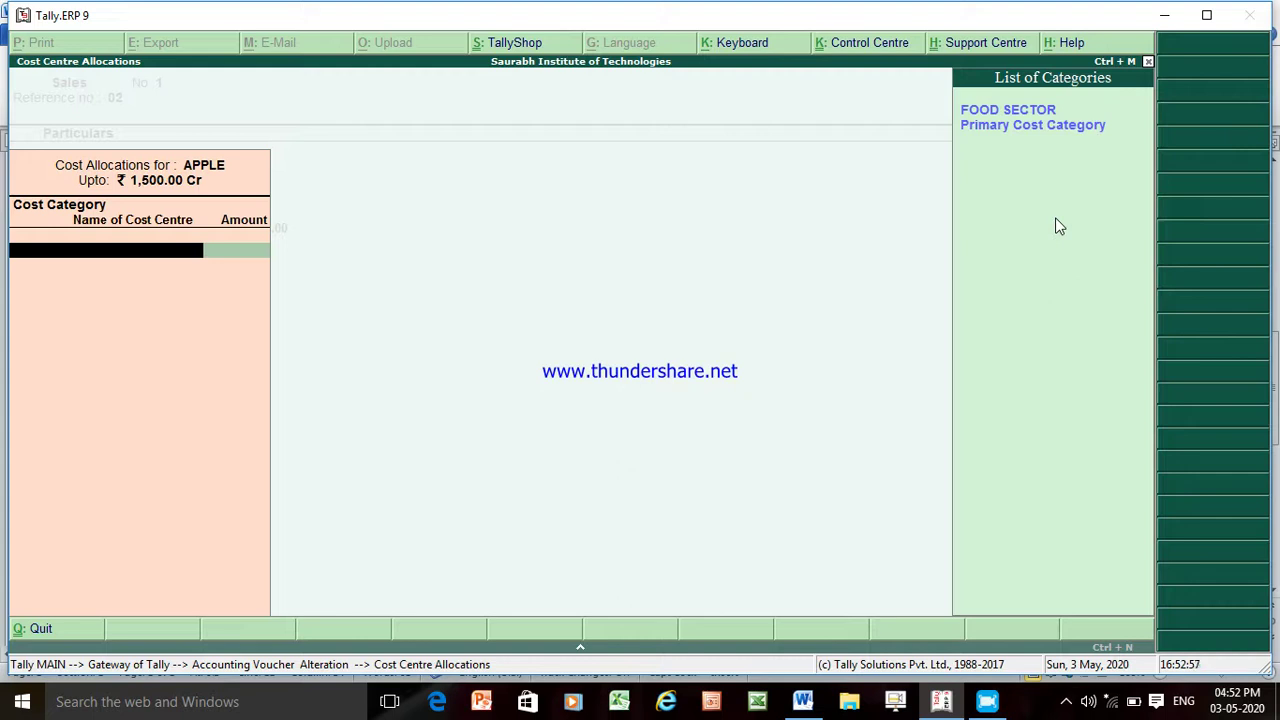
- Allocate 1,500.00 of the APPLE sale to the salesperson's cost centre under the FOOD SECTOR category, and save the altered sales voucher
key("Down")
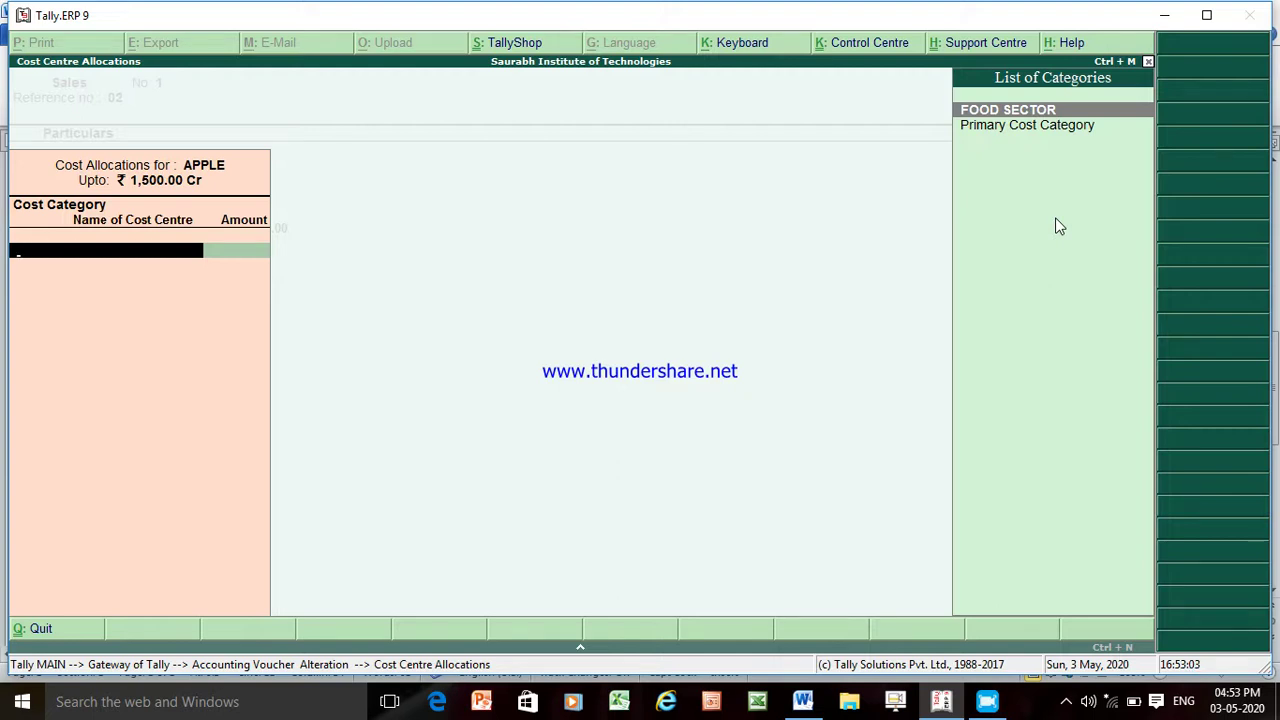
key("Return")
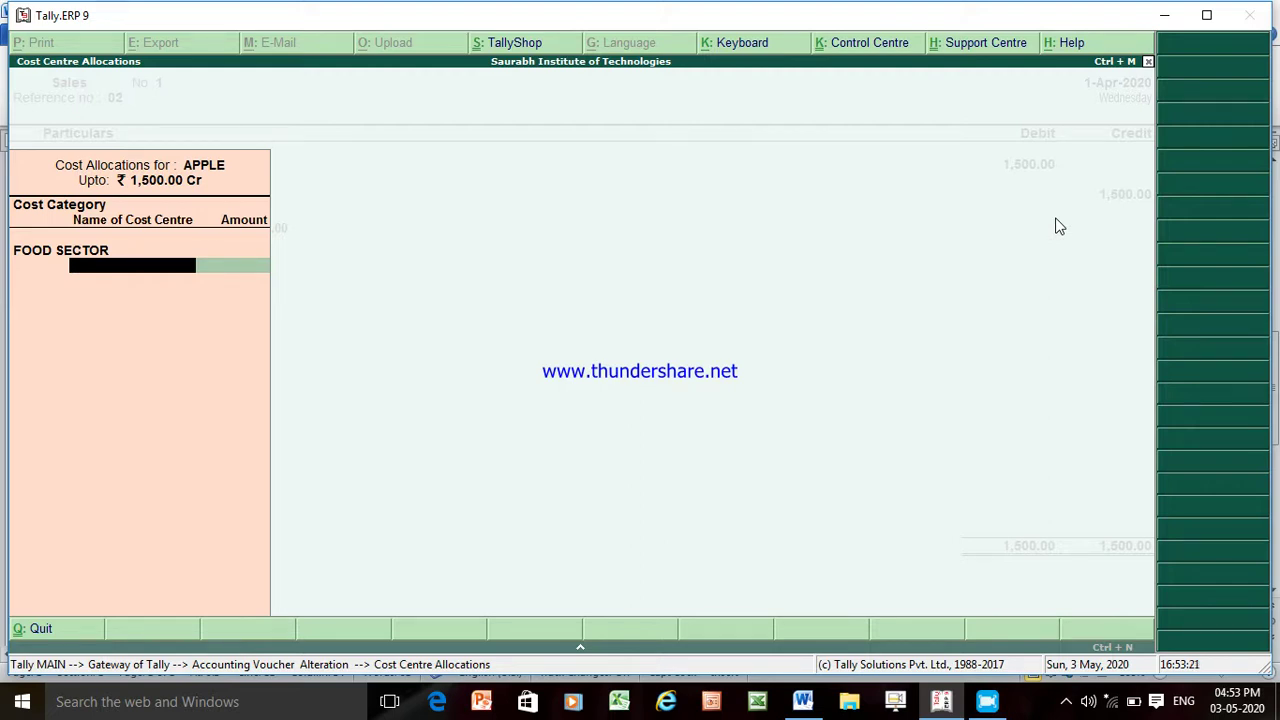
key("Return")
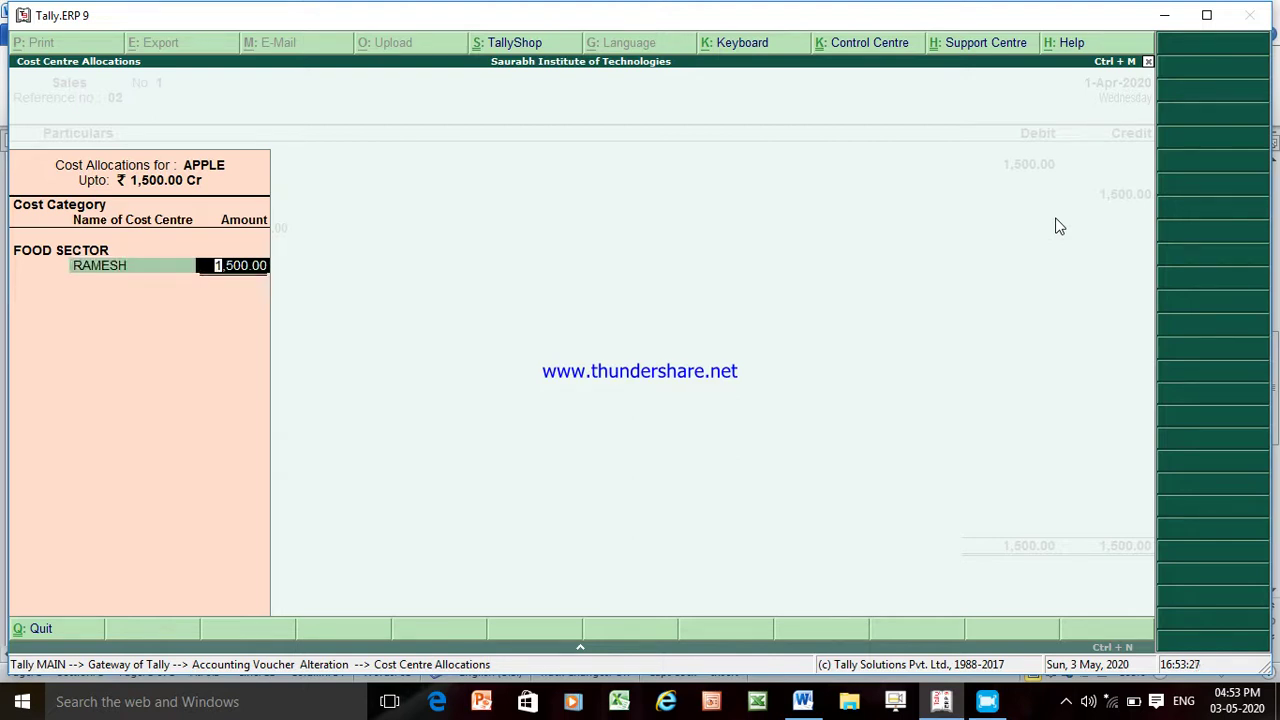
key("Return")
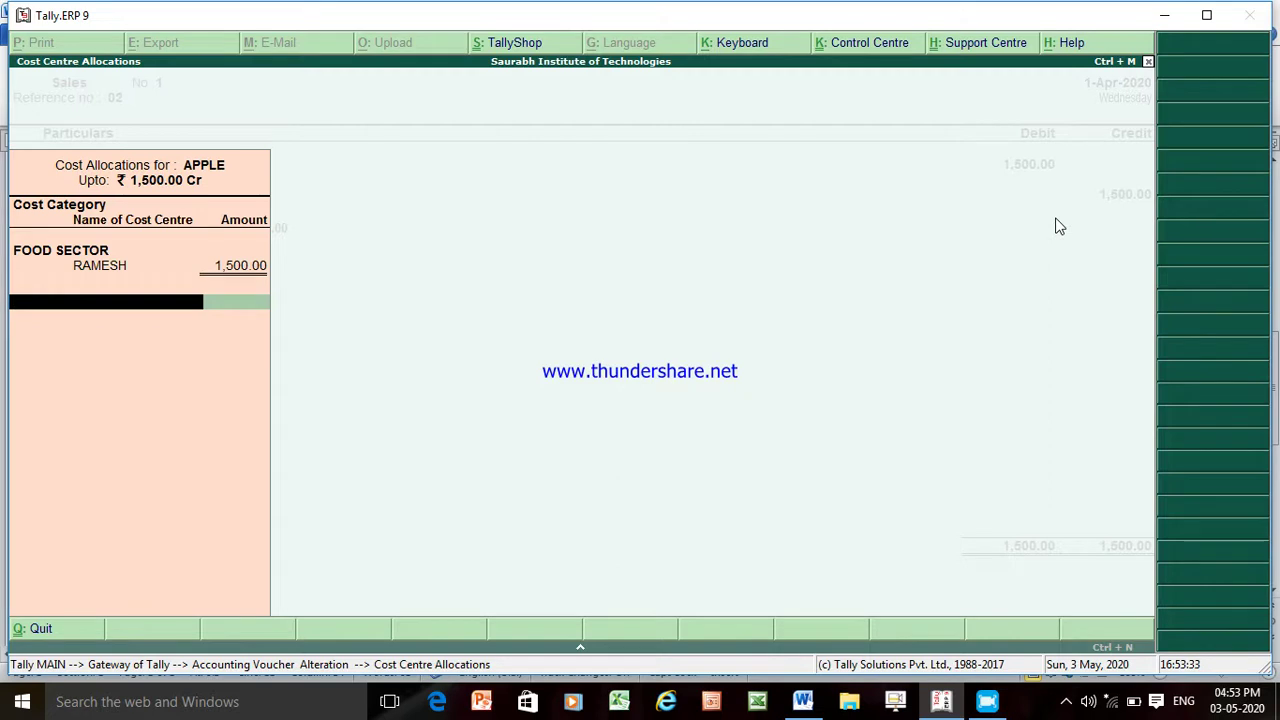
key("Return")
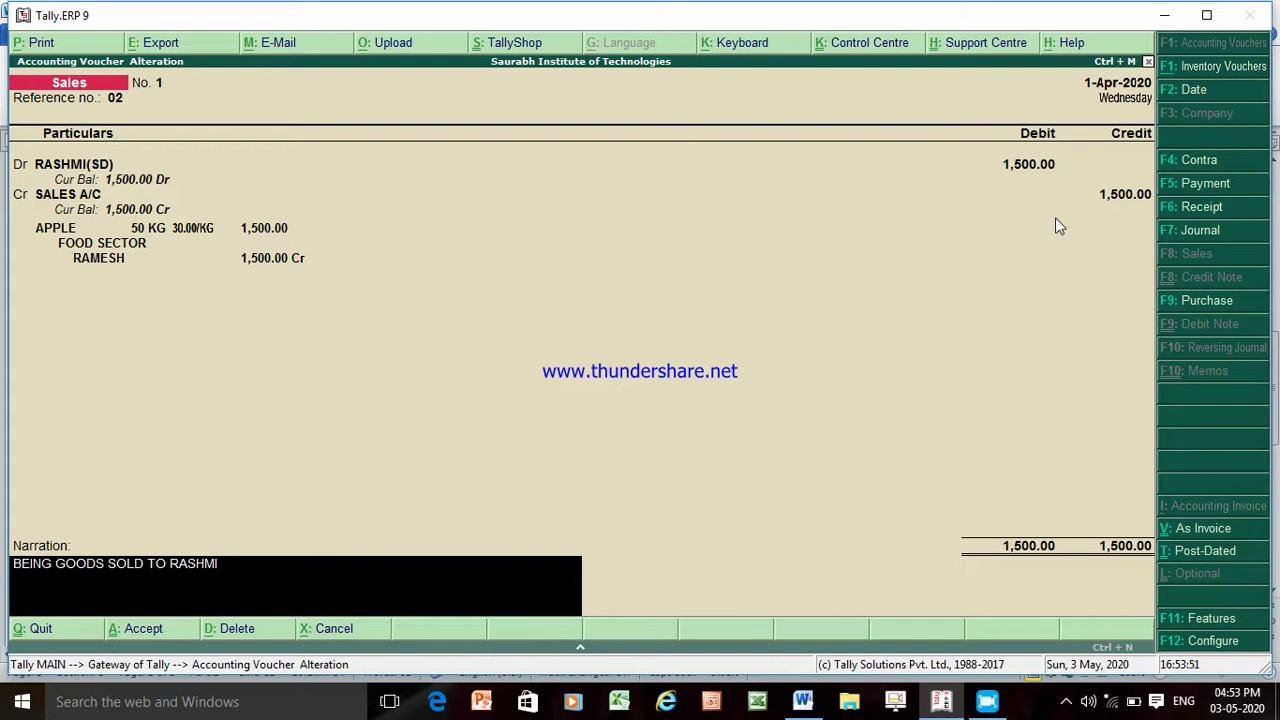
key("Return")
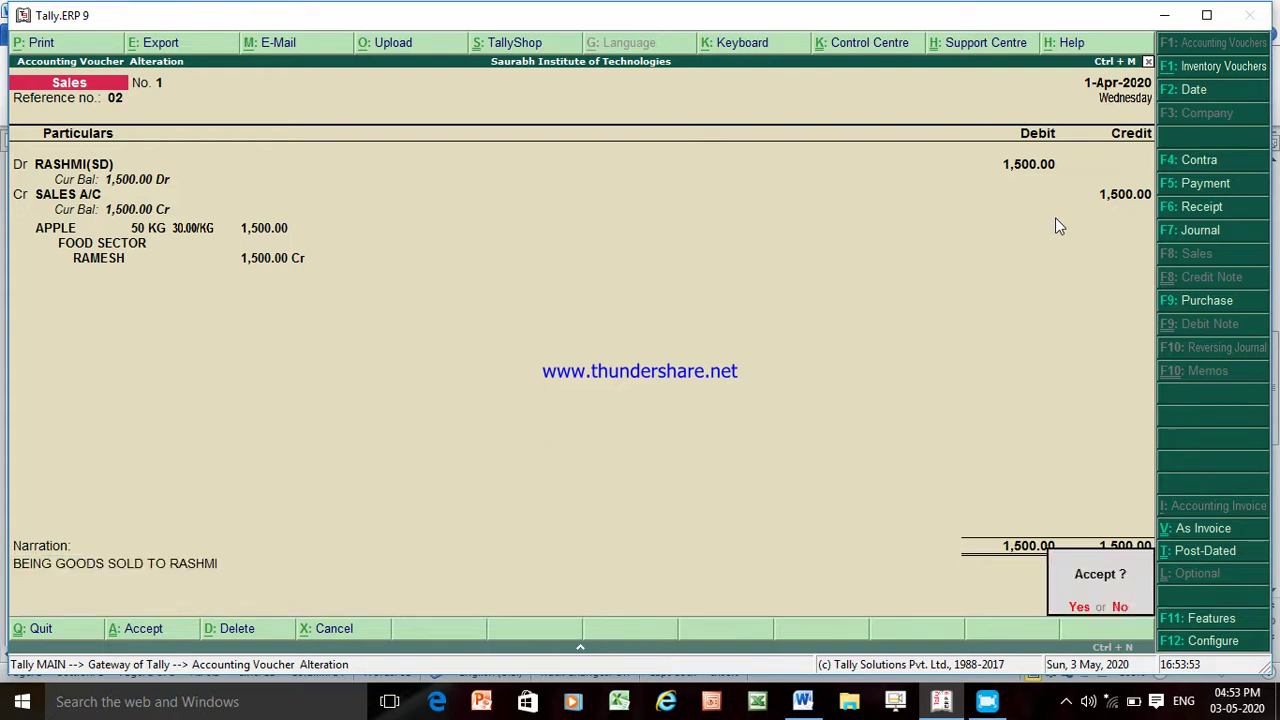
key("Return")
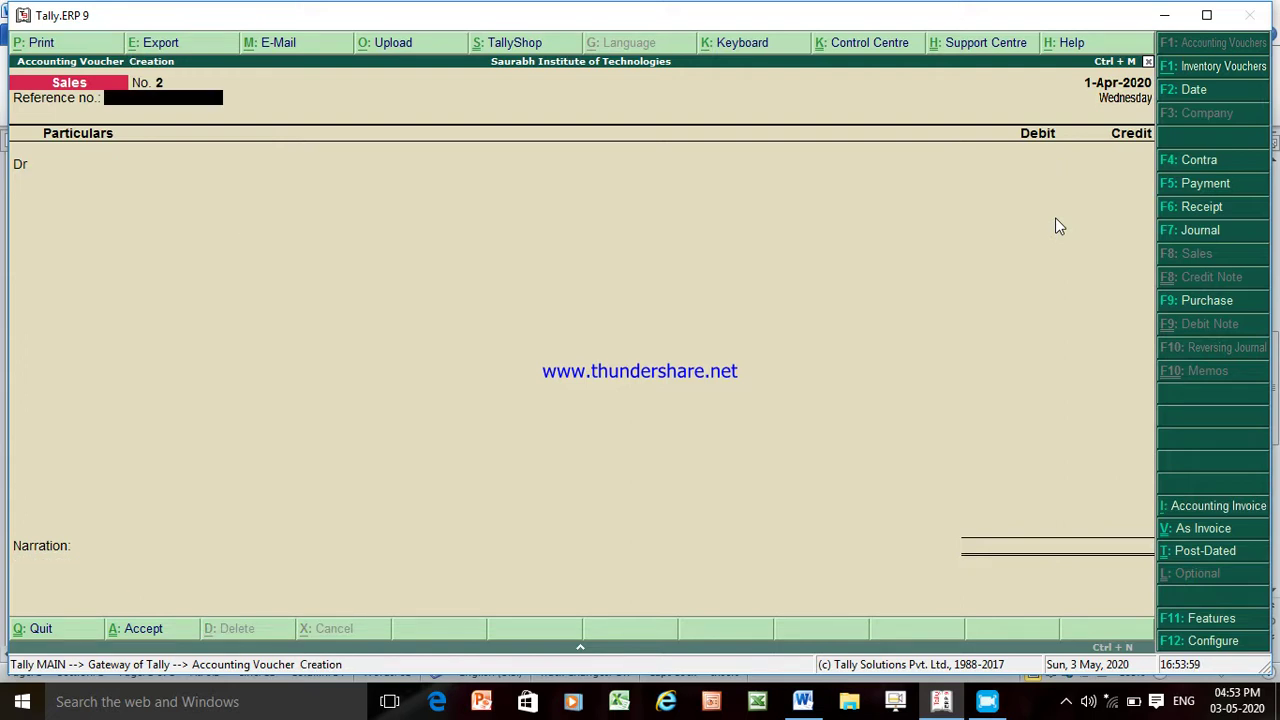
- Start a receipt voucher and credit the customer's (SD) ledger with 1500
key("F6")
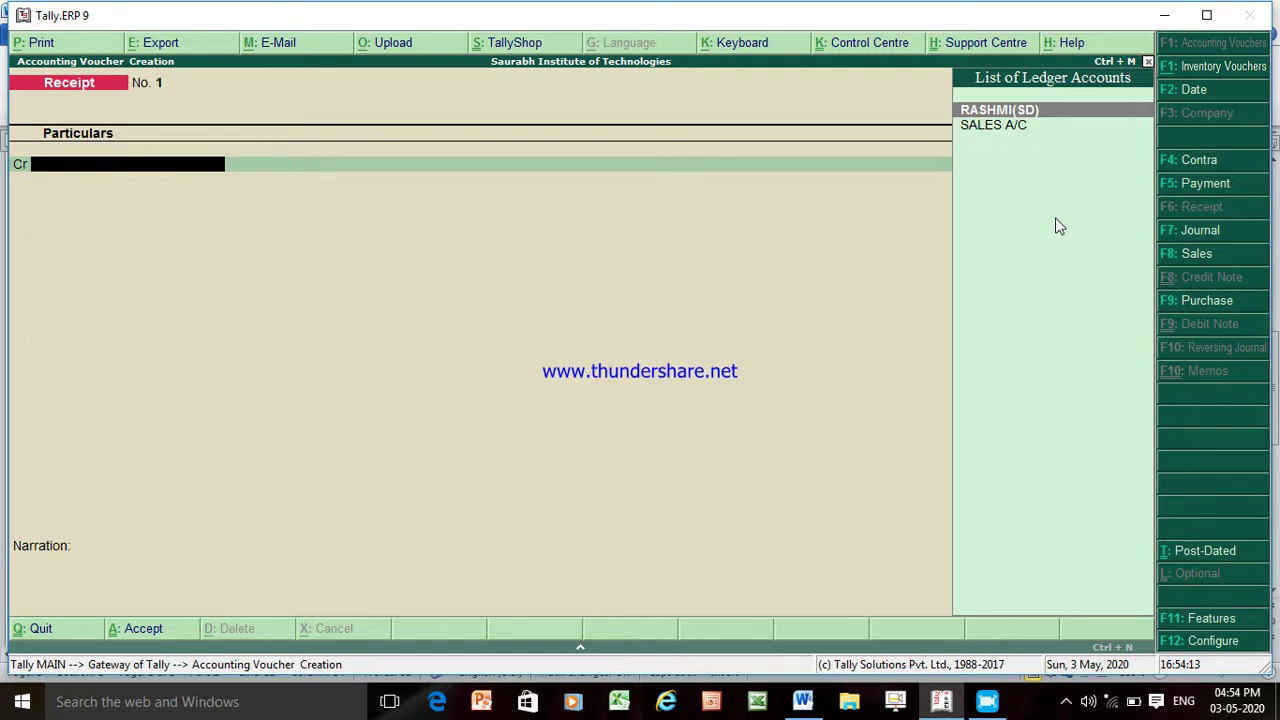
key("Down")
key("Up")
key("Return")
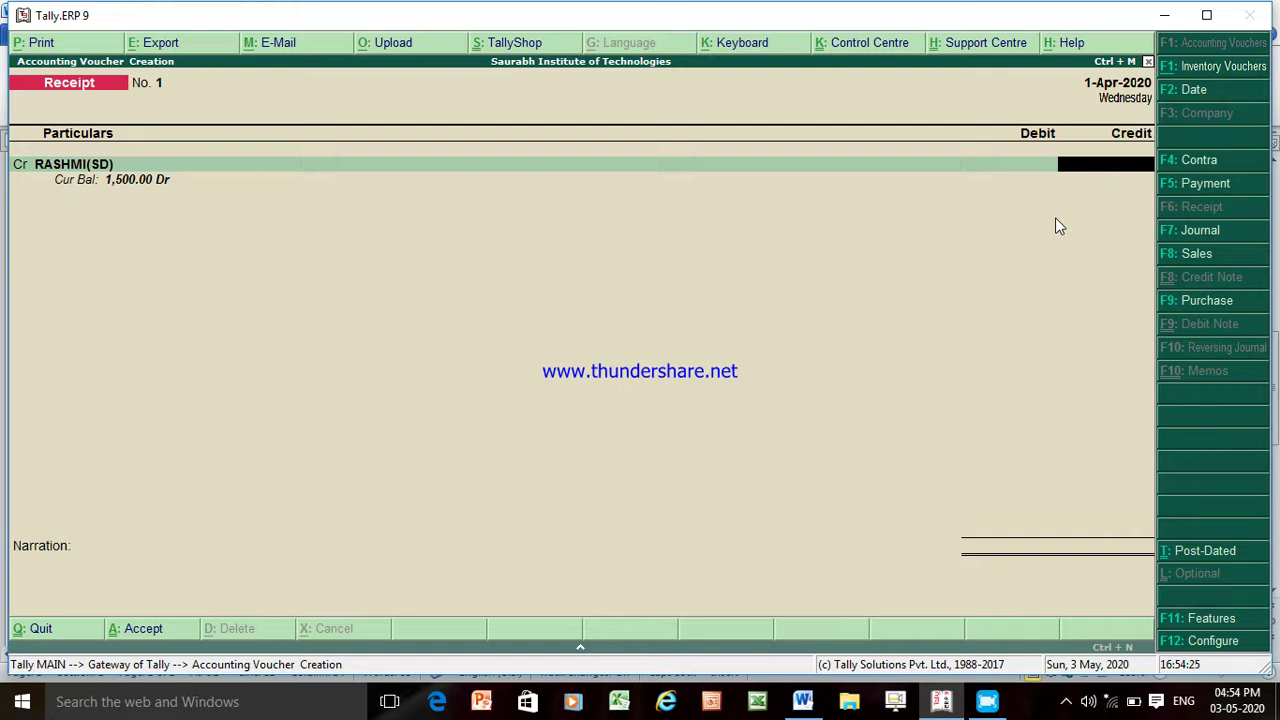
type("1500")
key("Return")
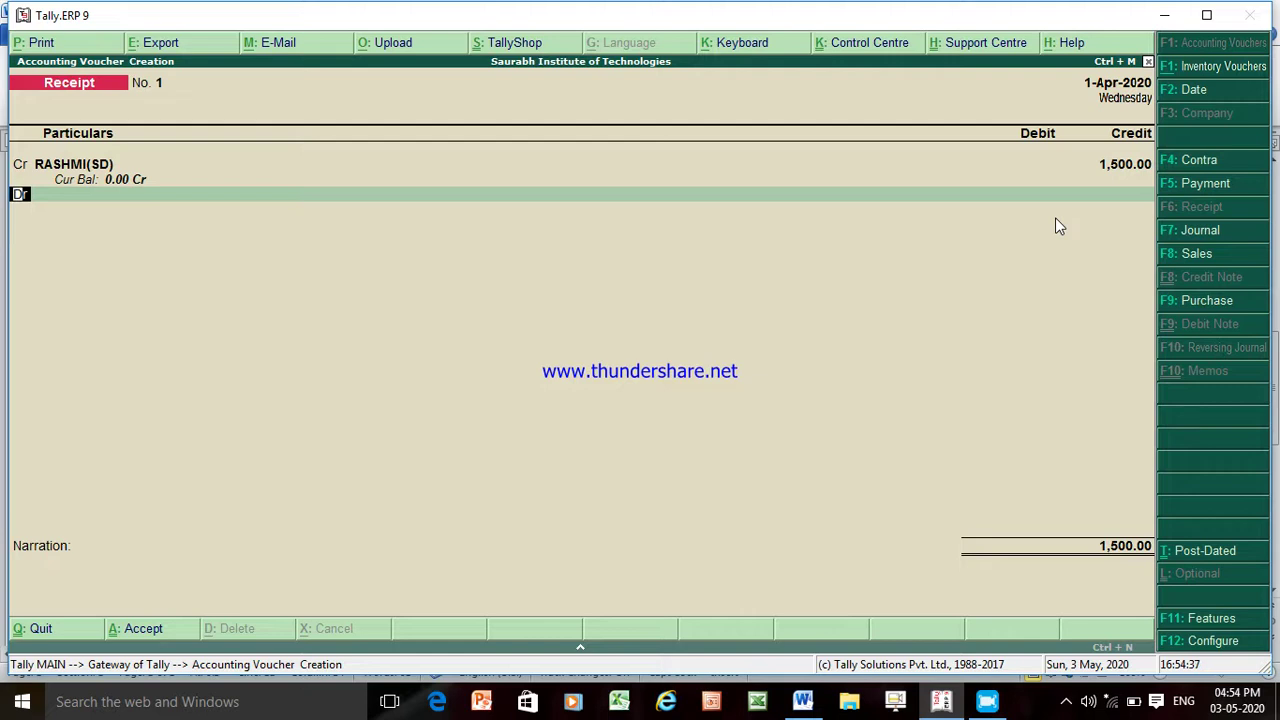
- Debit the Cash ledger with 1,500.00 in the receipt voucher
key("Return")
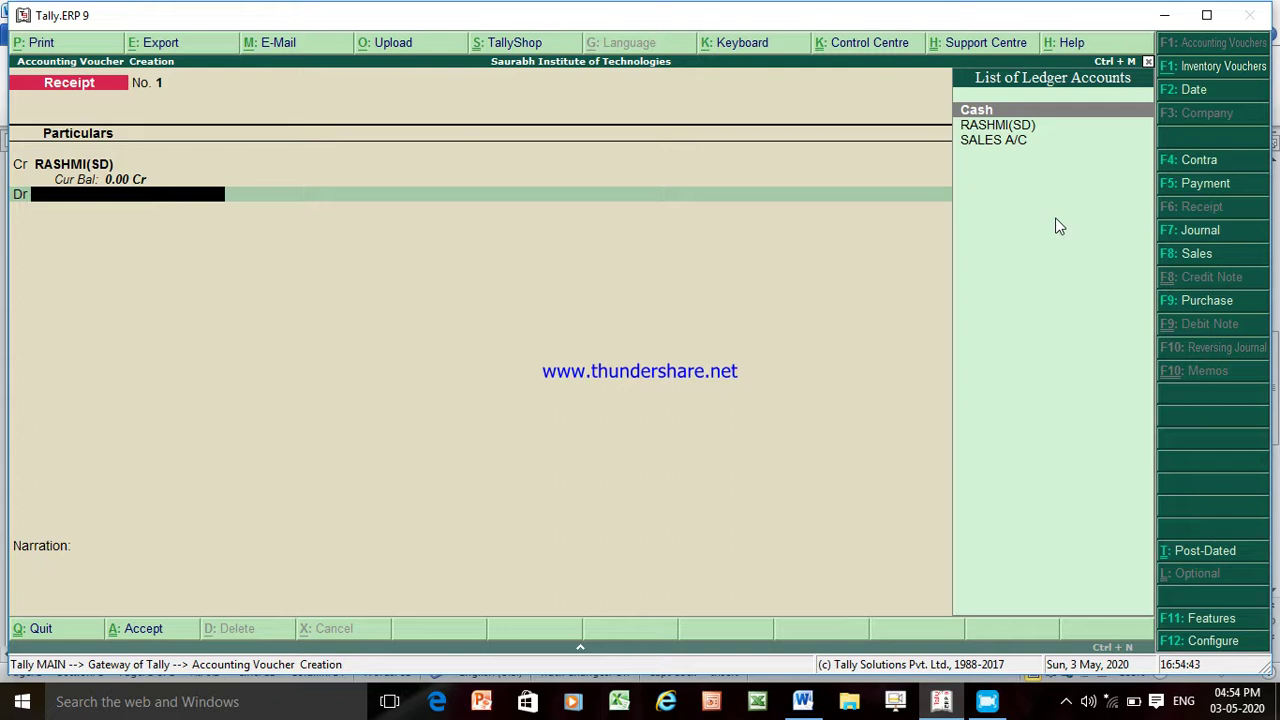
key("Down")
key("Up")
key("Return")
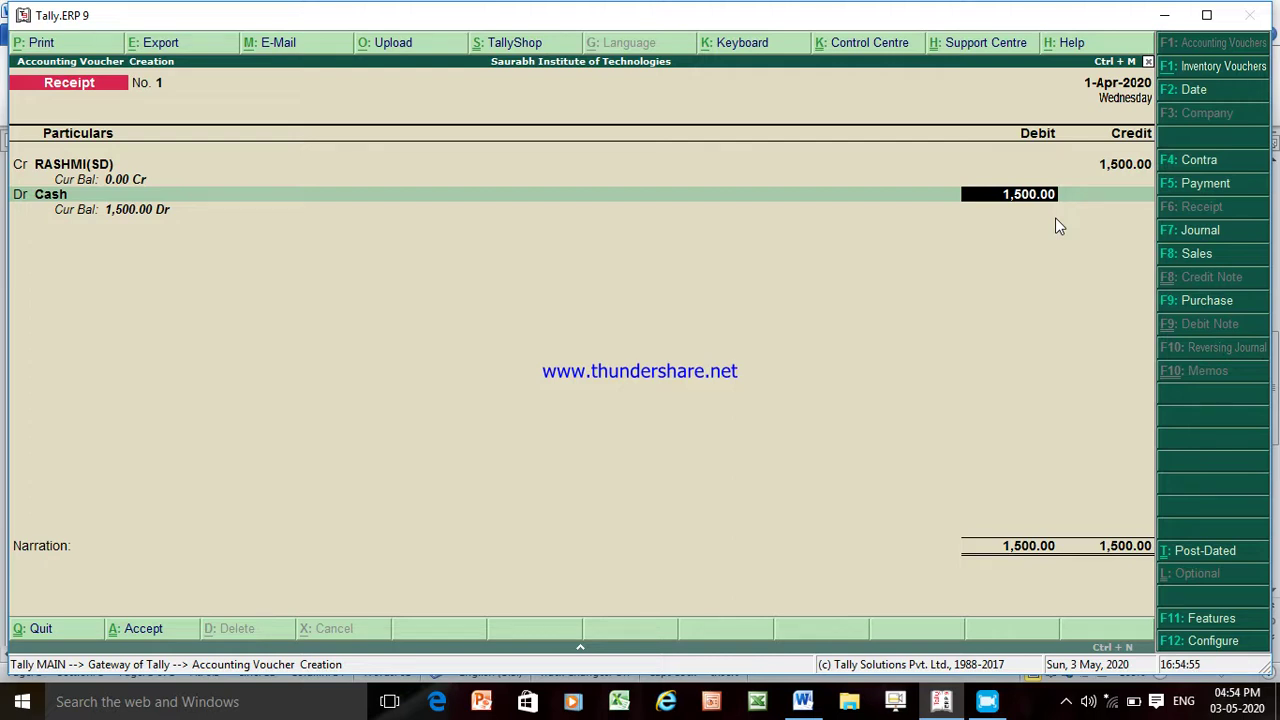
key("Return")
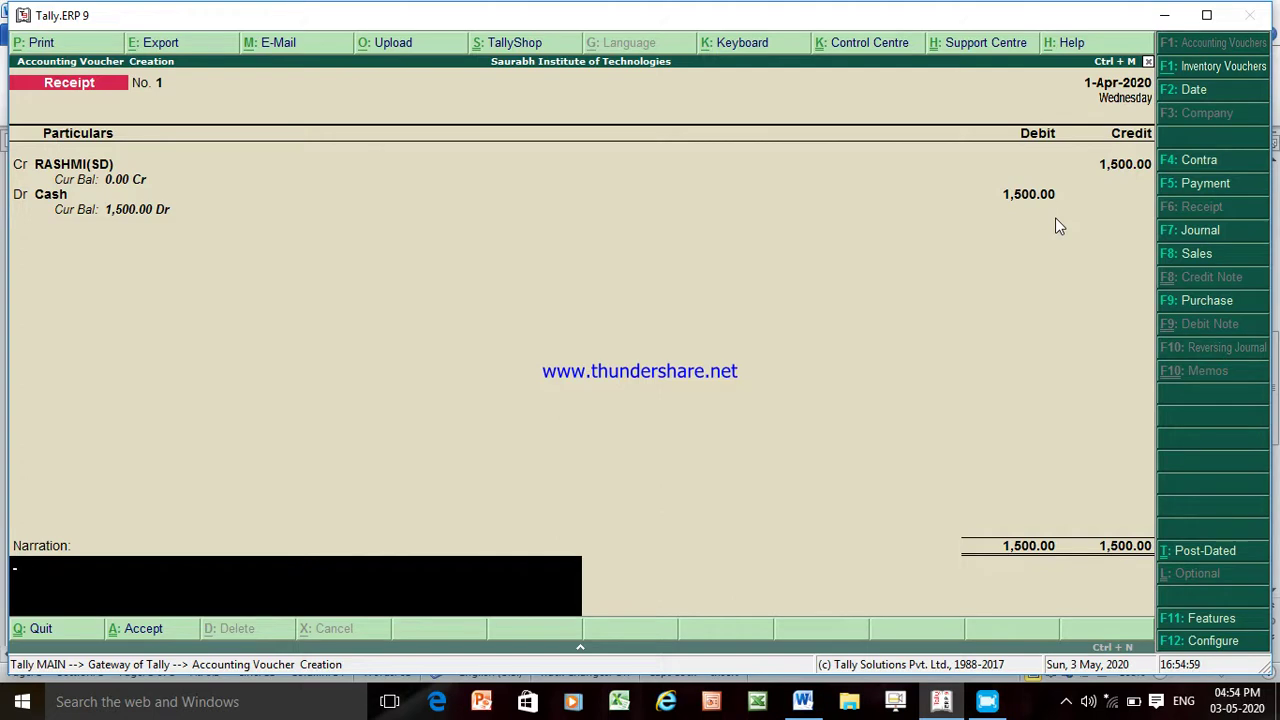
- Enter the narration BEING CASH RECEVIE FROM followed by the customer's name, save the receipt voucher and quit voucher entry
type("BEING CASH RECEVIE FR")
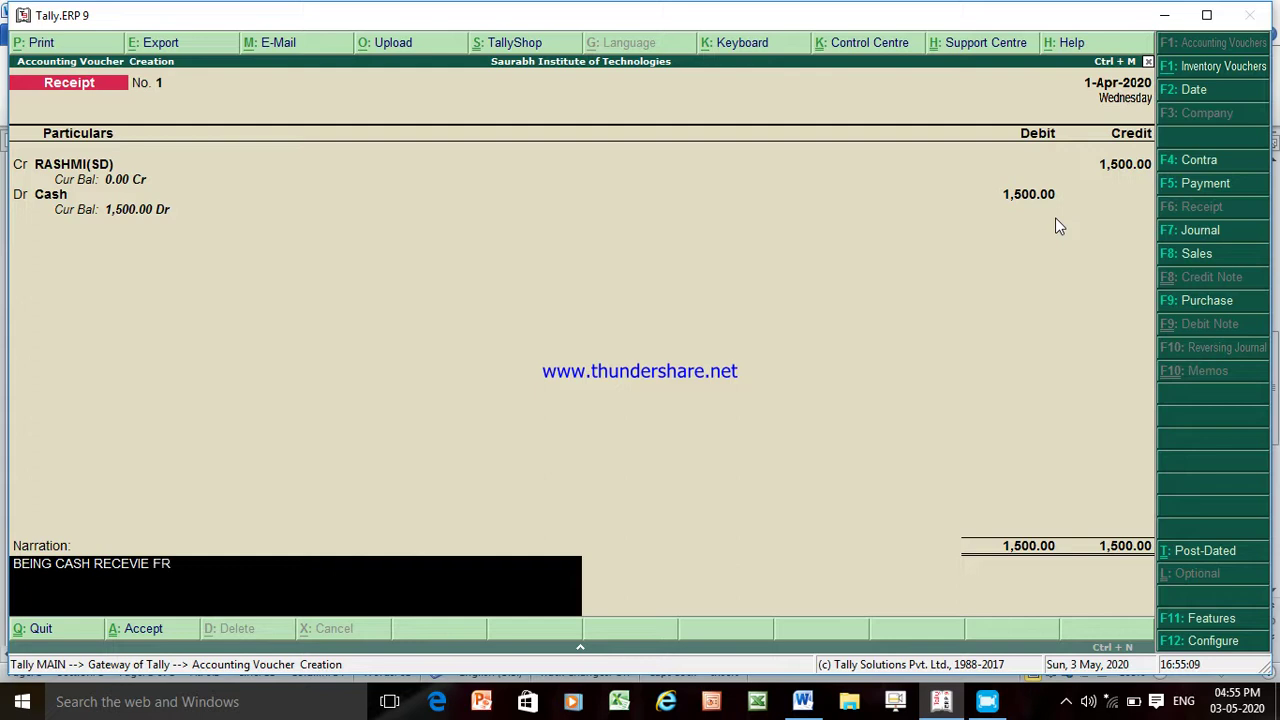
type("OM RASHMI")
key("Return")
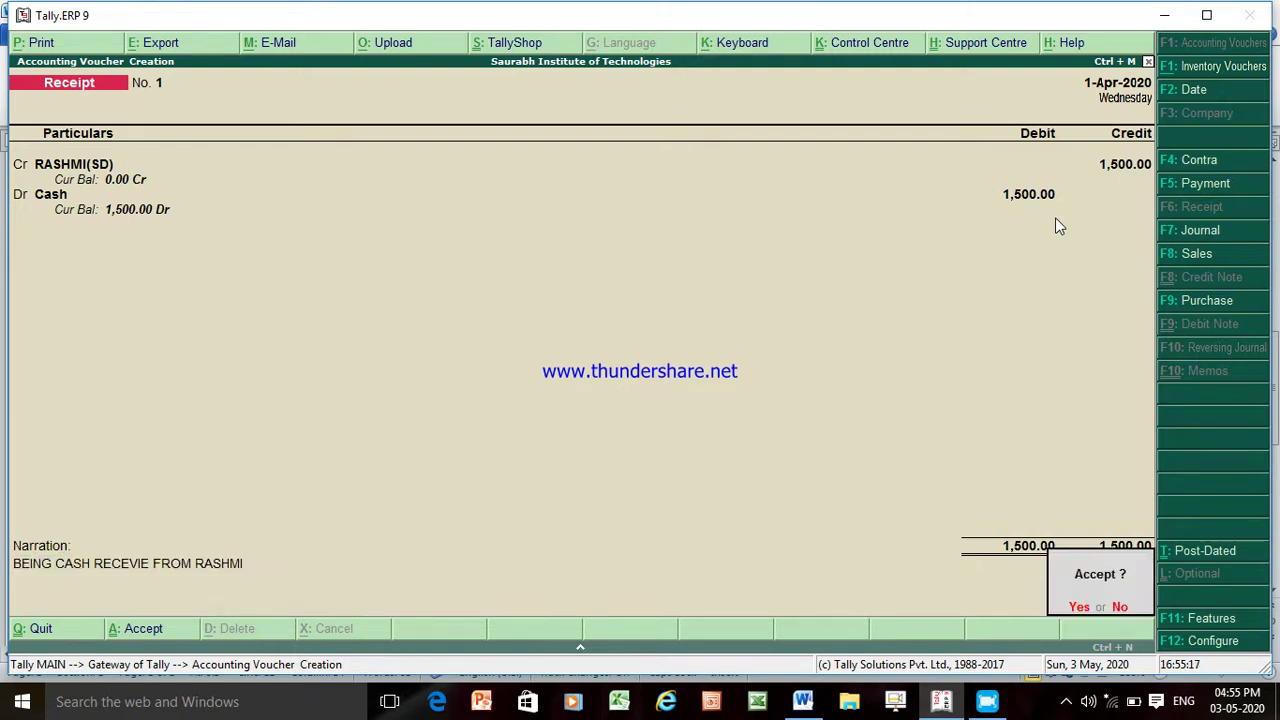
key("Return")
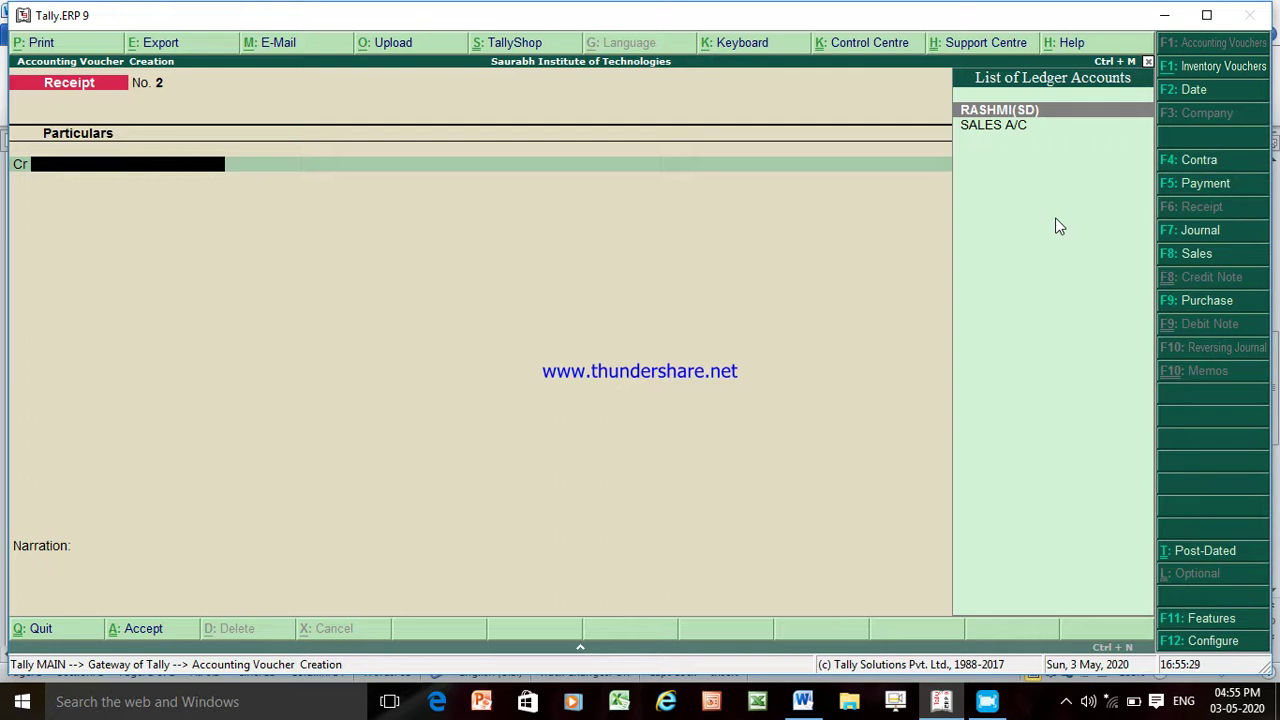
key("Escape")
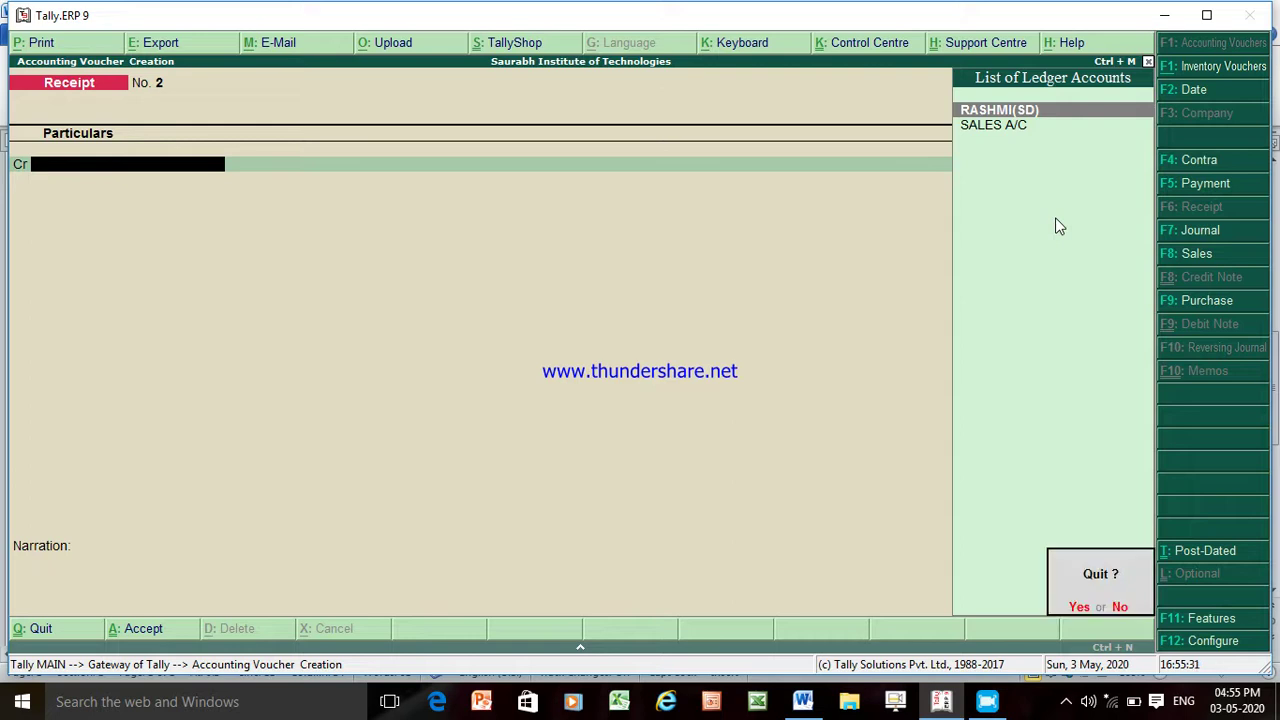
key("y")
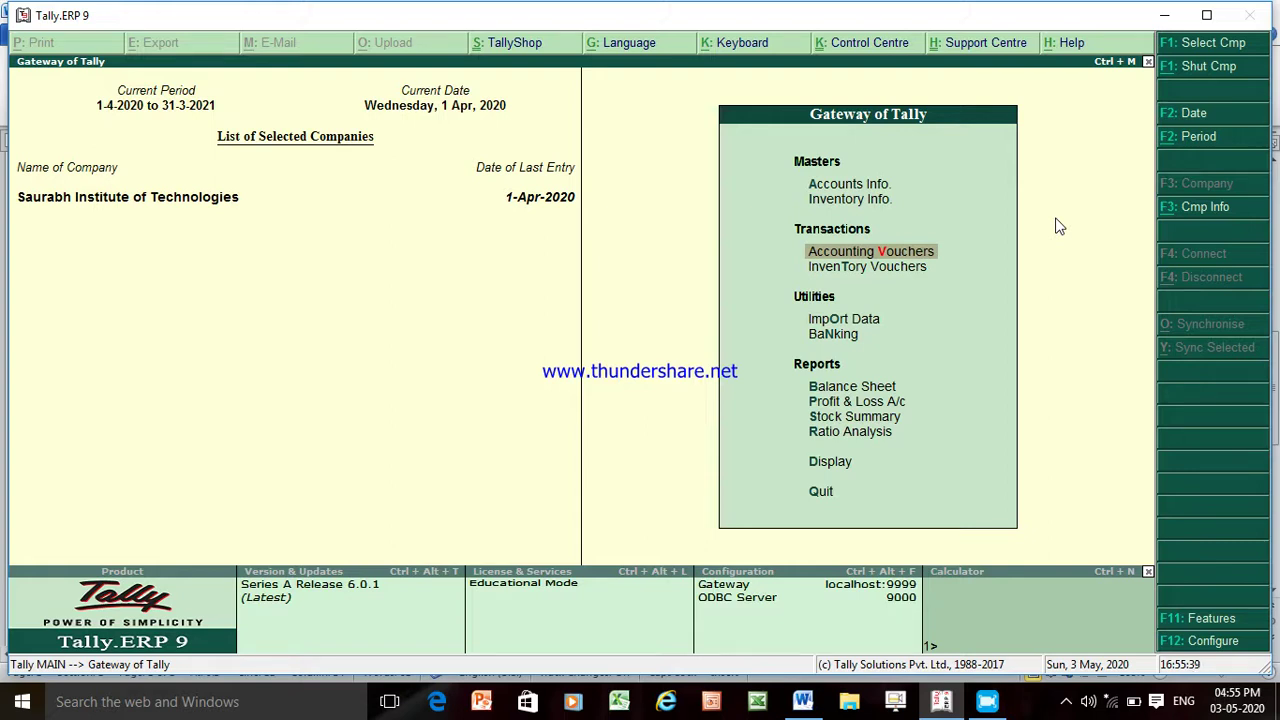
- Open the Day Book report for the company
key("Down")
key("Down")
key("Down")
key("Down")
key("Down")
key("Down")
key("Down")
key("Down")
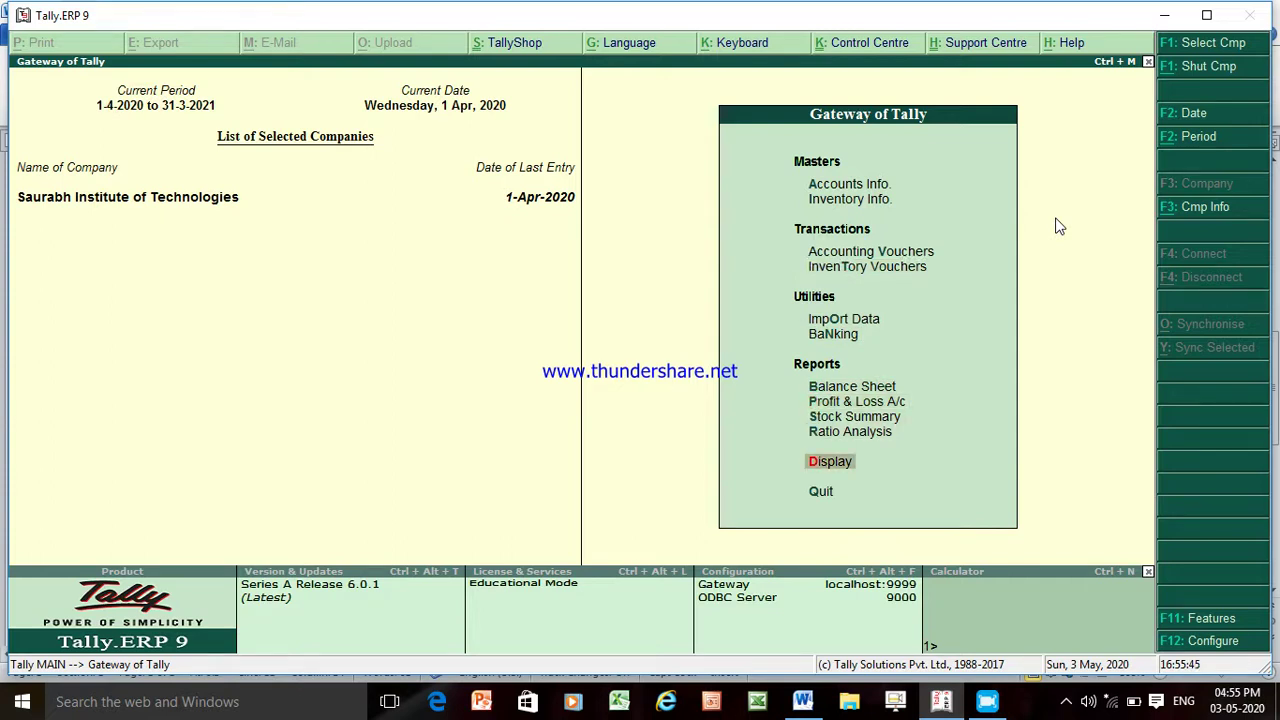
key("Return")
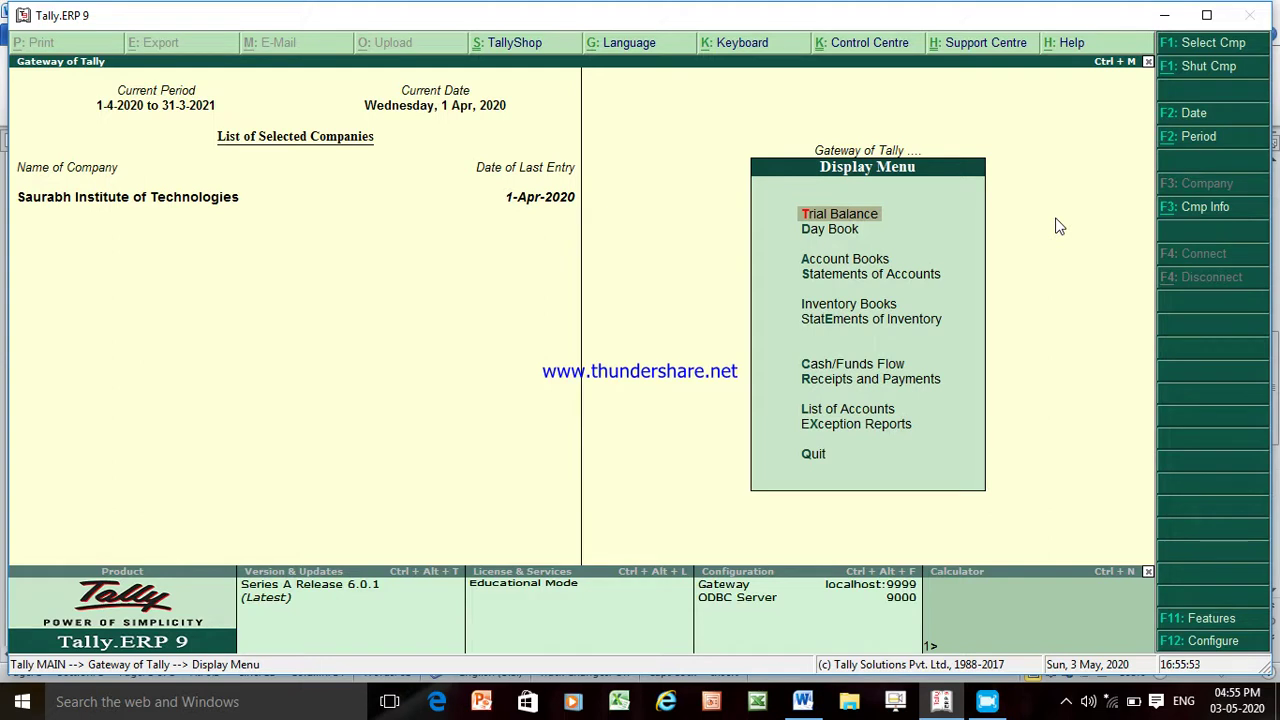
key("Down")
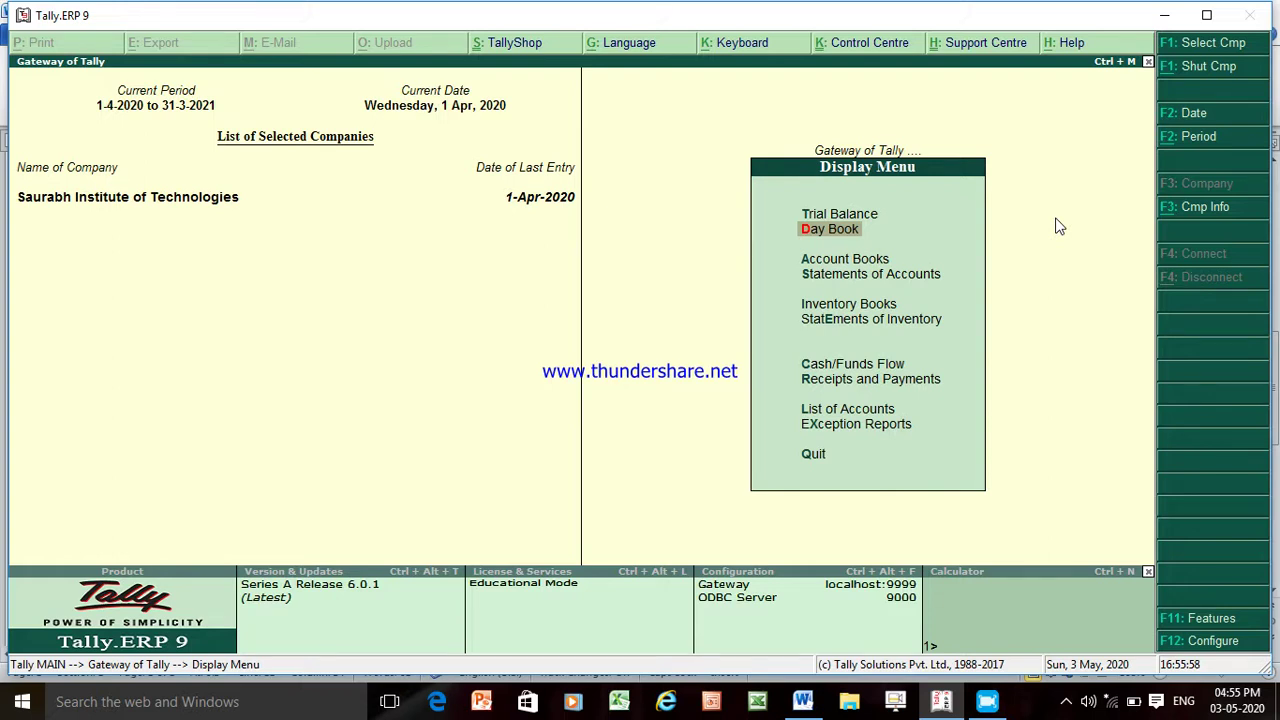
key("Return")
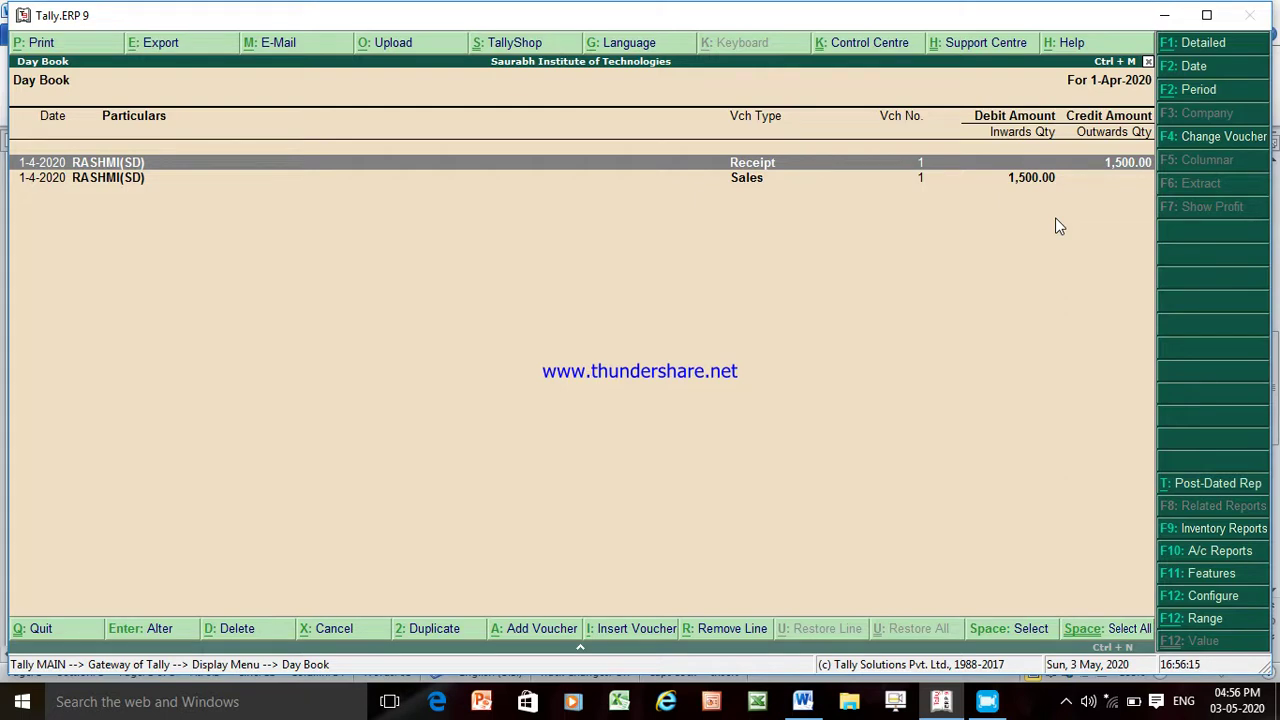
- Expand the receipt and sales entries in the Day Book, including the stock item details under SALES A/C
key("shift+Return")
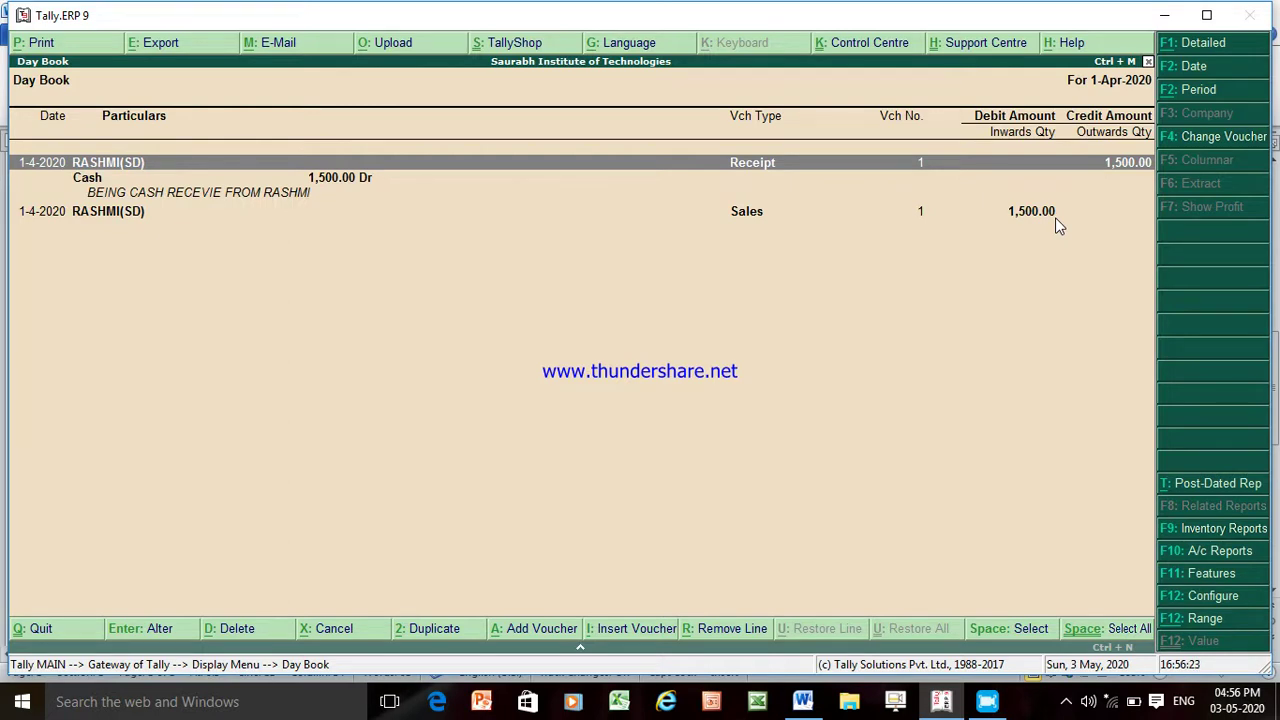
key("Down")
key("Down")
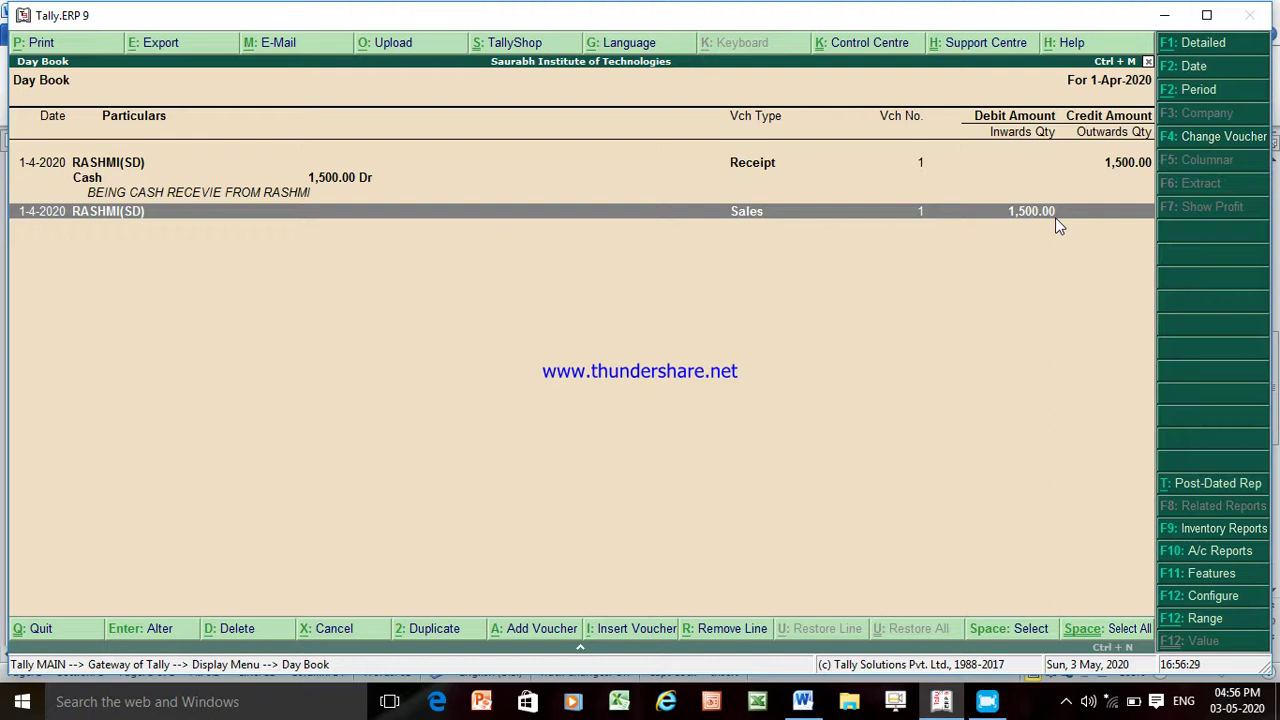
key("shift+Return")
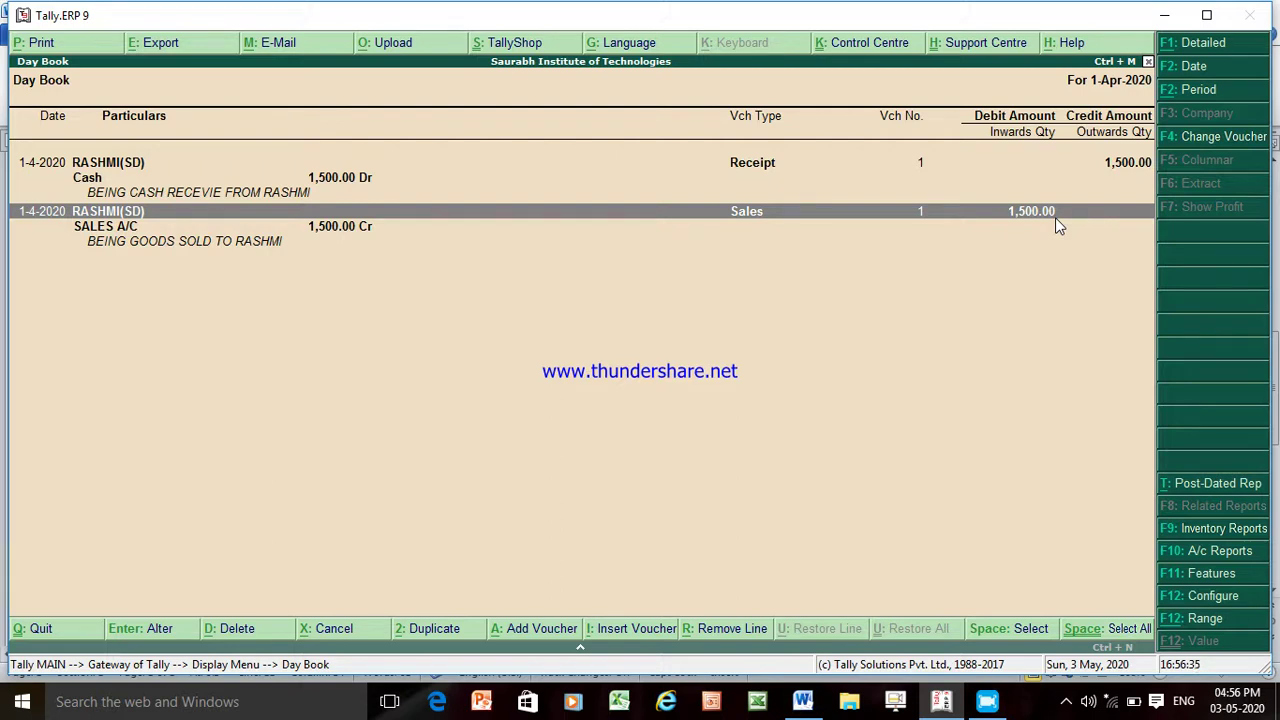
key("Down")
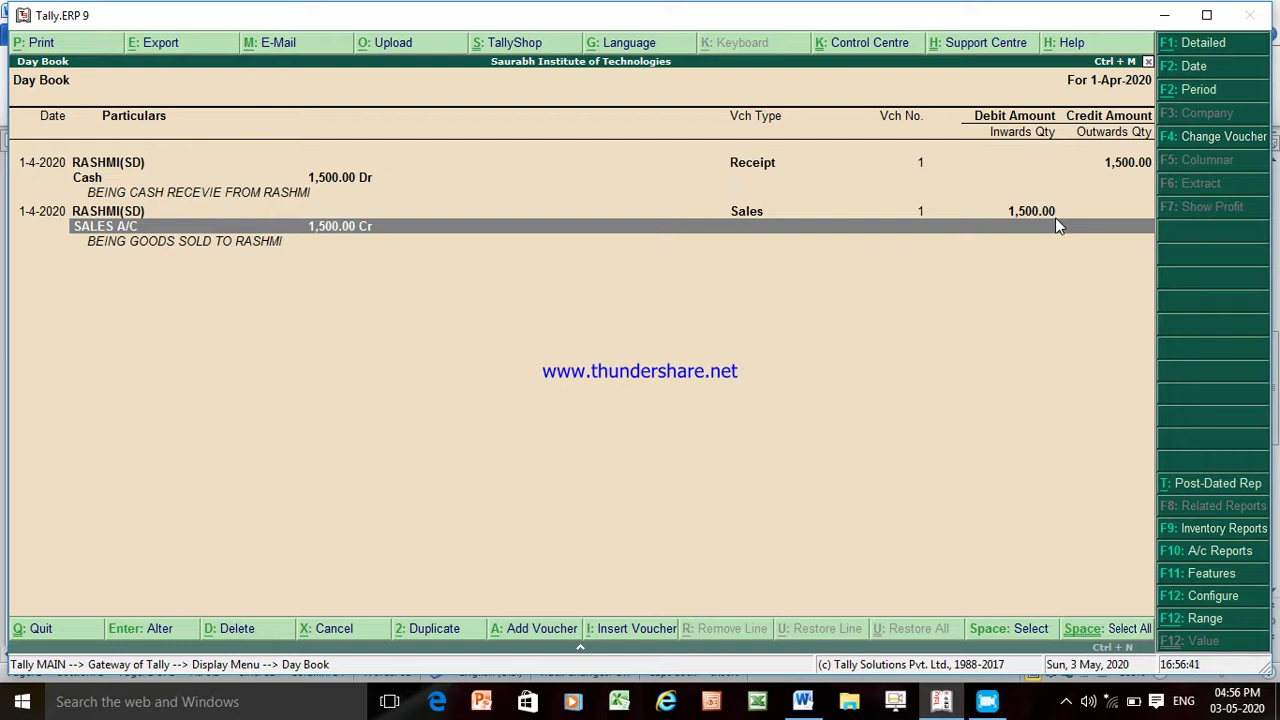
key("shift+Return")
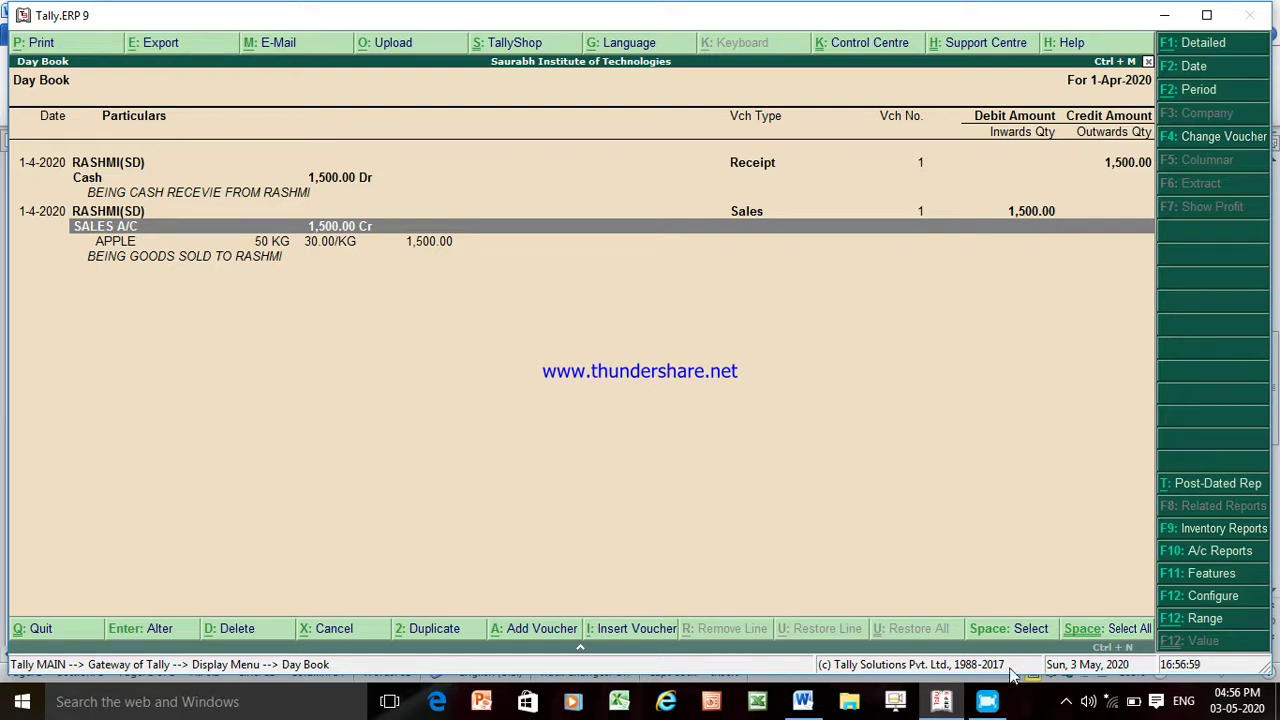
left_click(1062, 707)
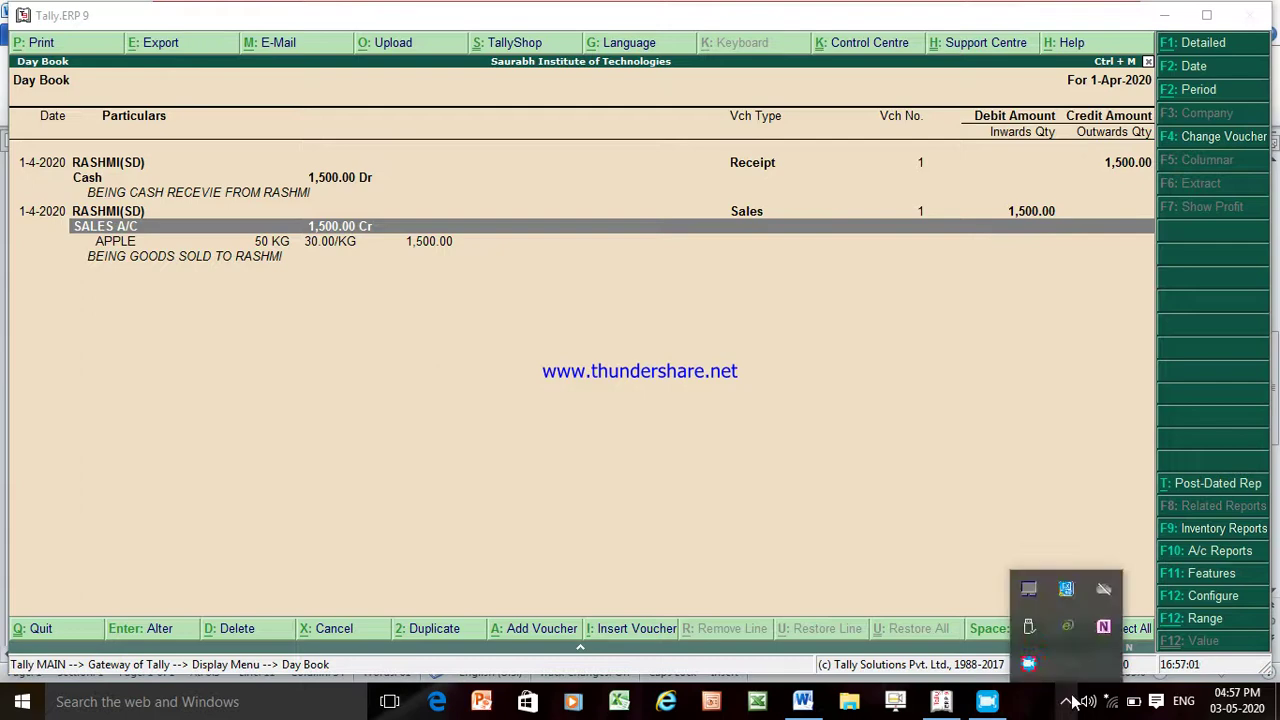